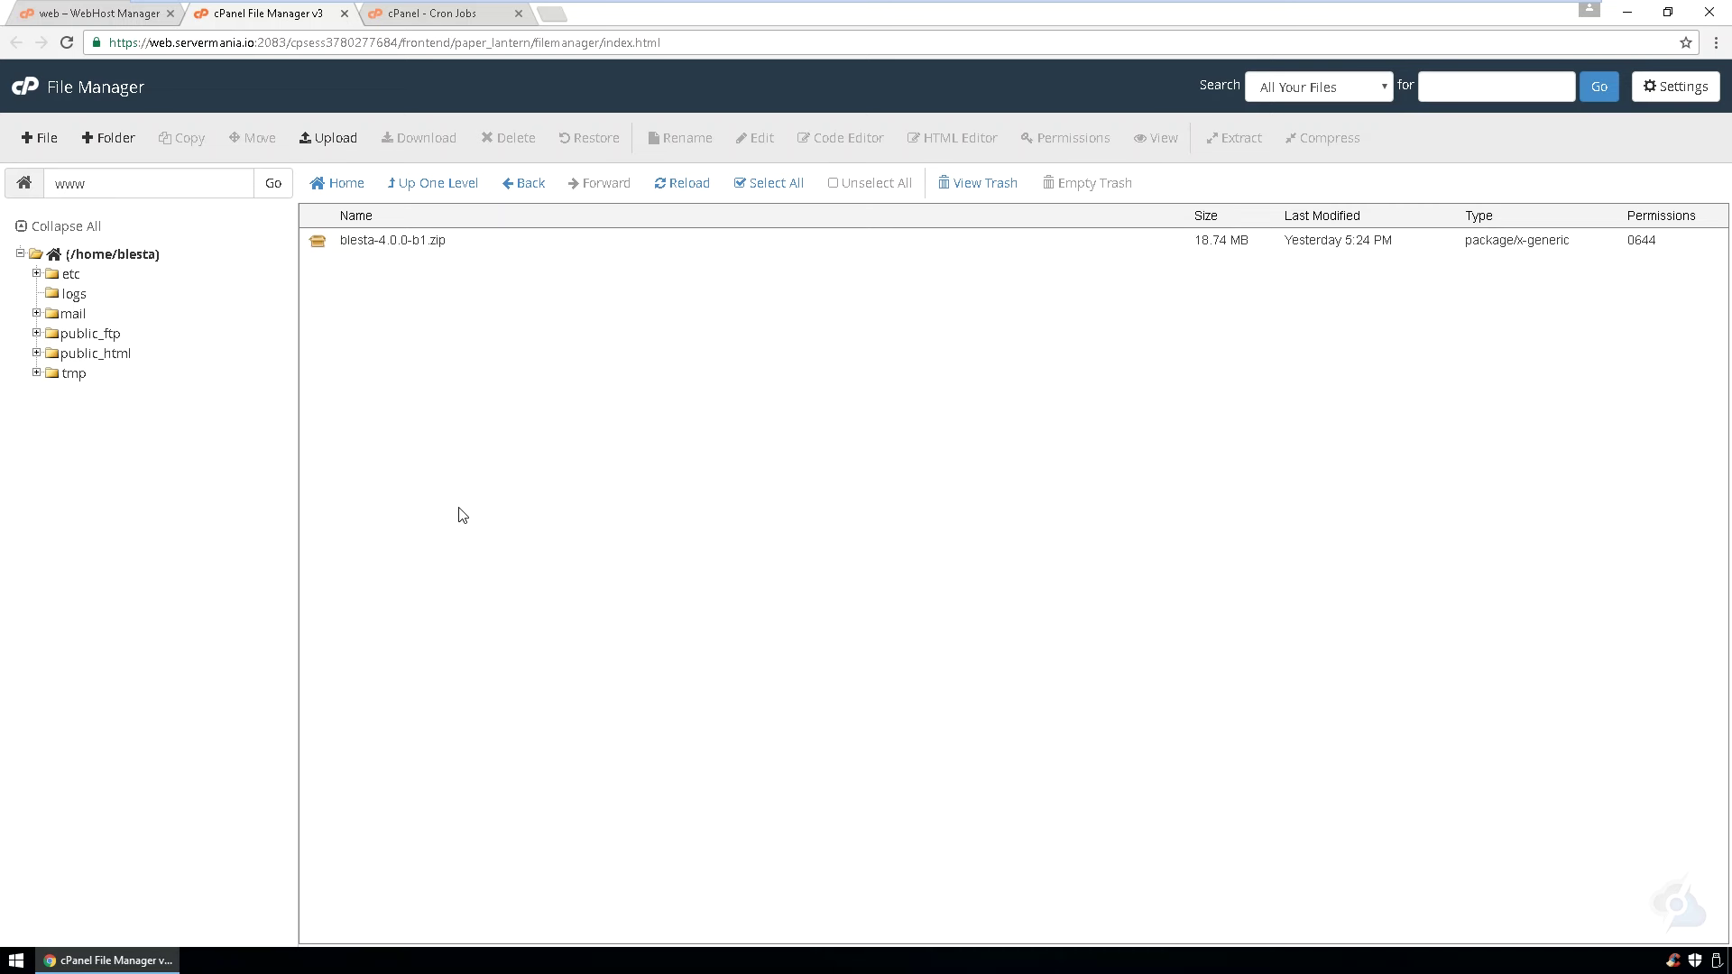
- Extract the Blesta zip archive into public_html
left_click(319, 244)
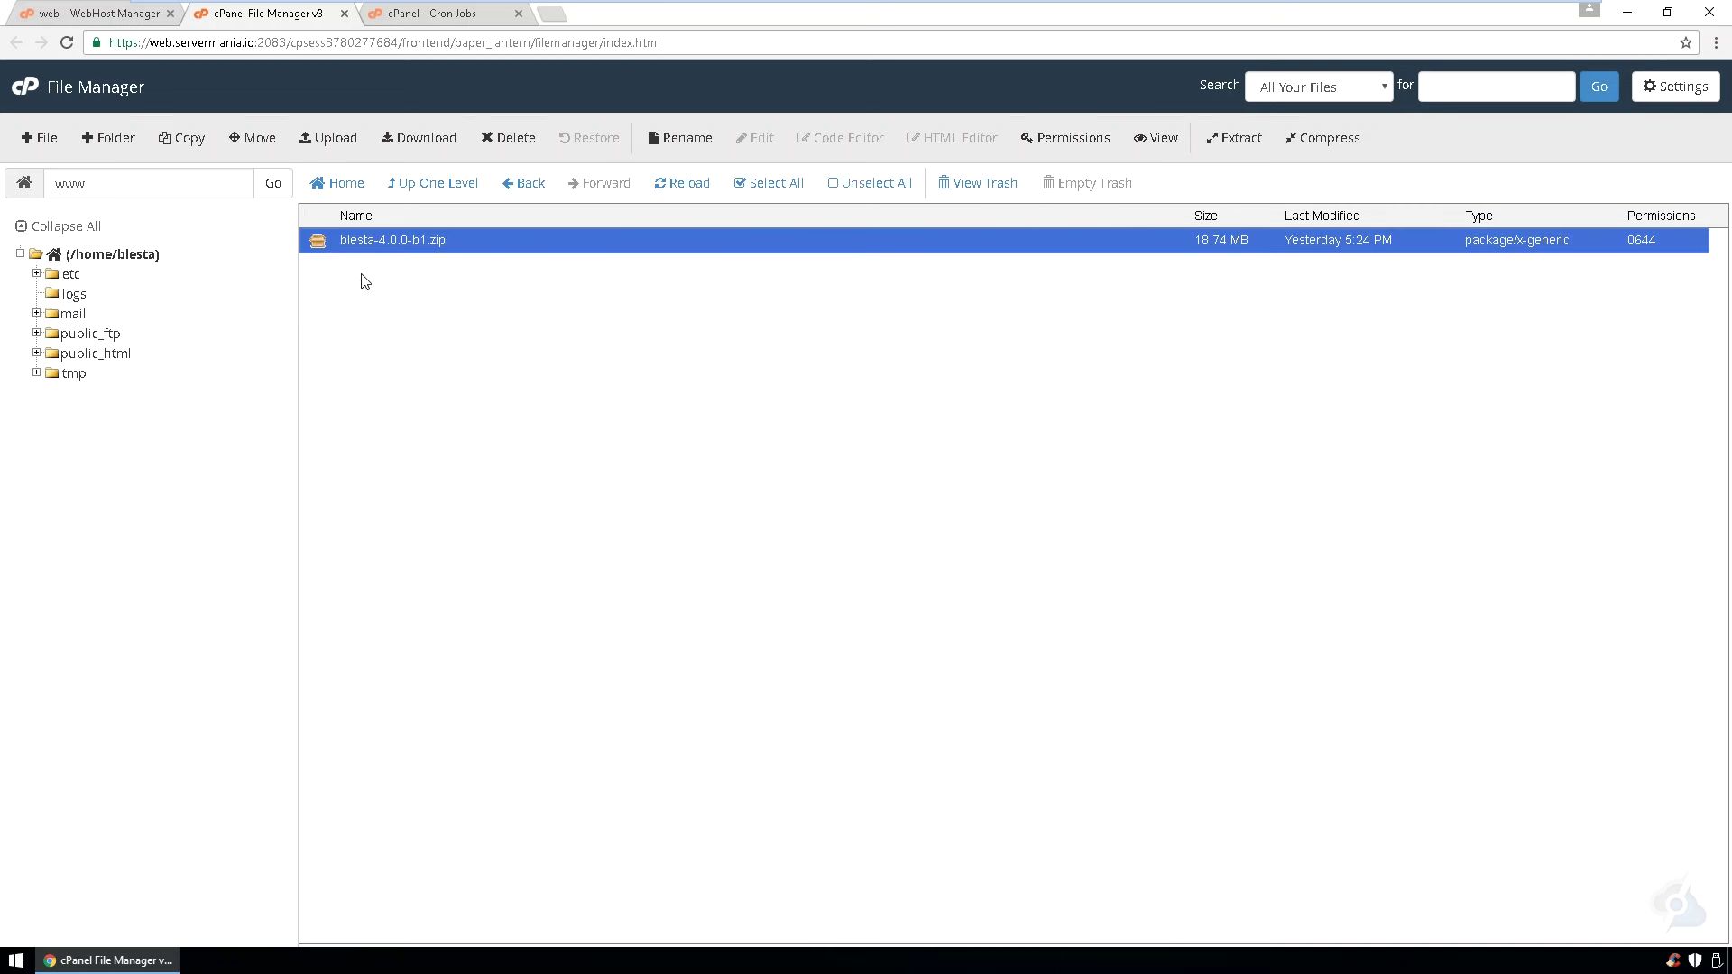
left_click(1236, 138)
left_click(983, 597)
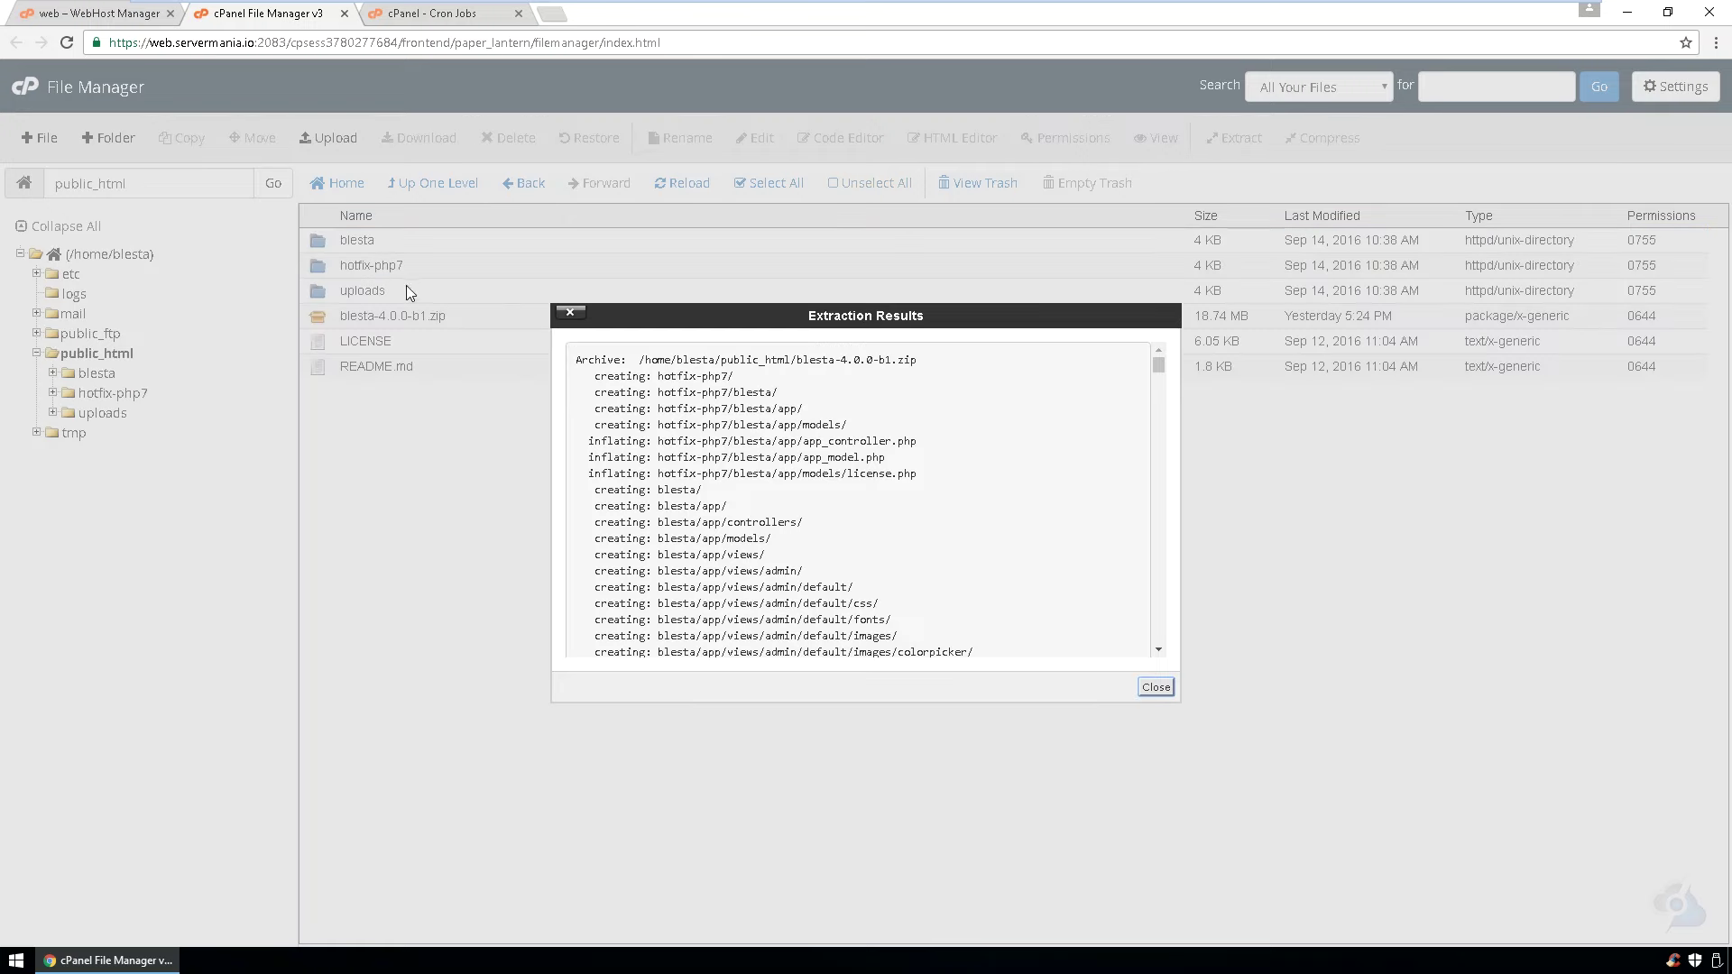
left_click(1156, 687)
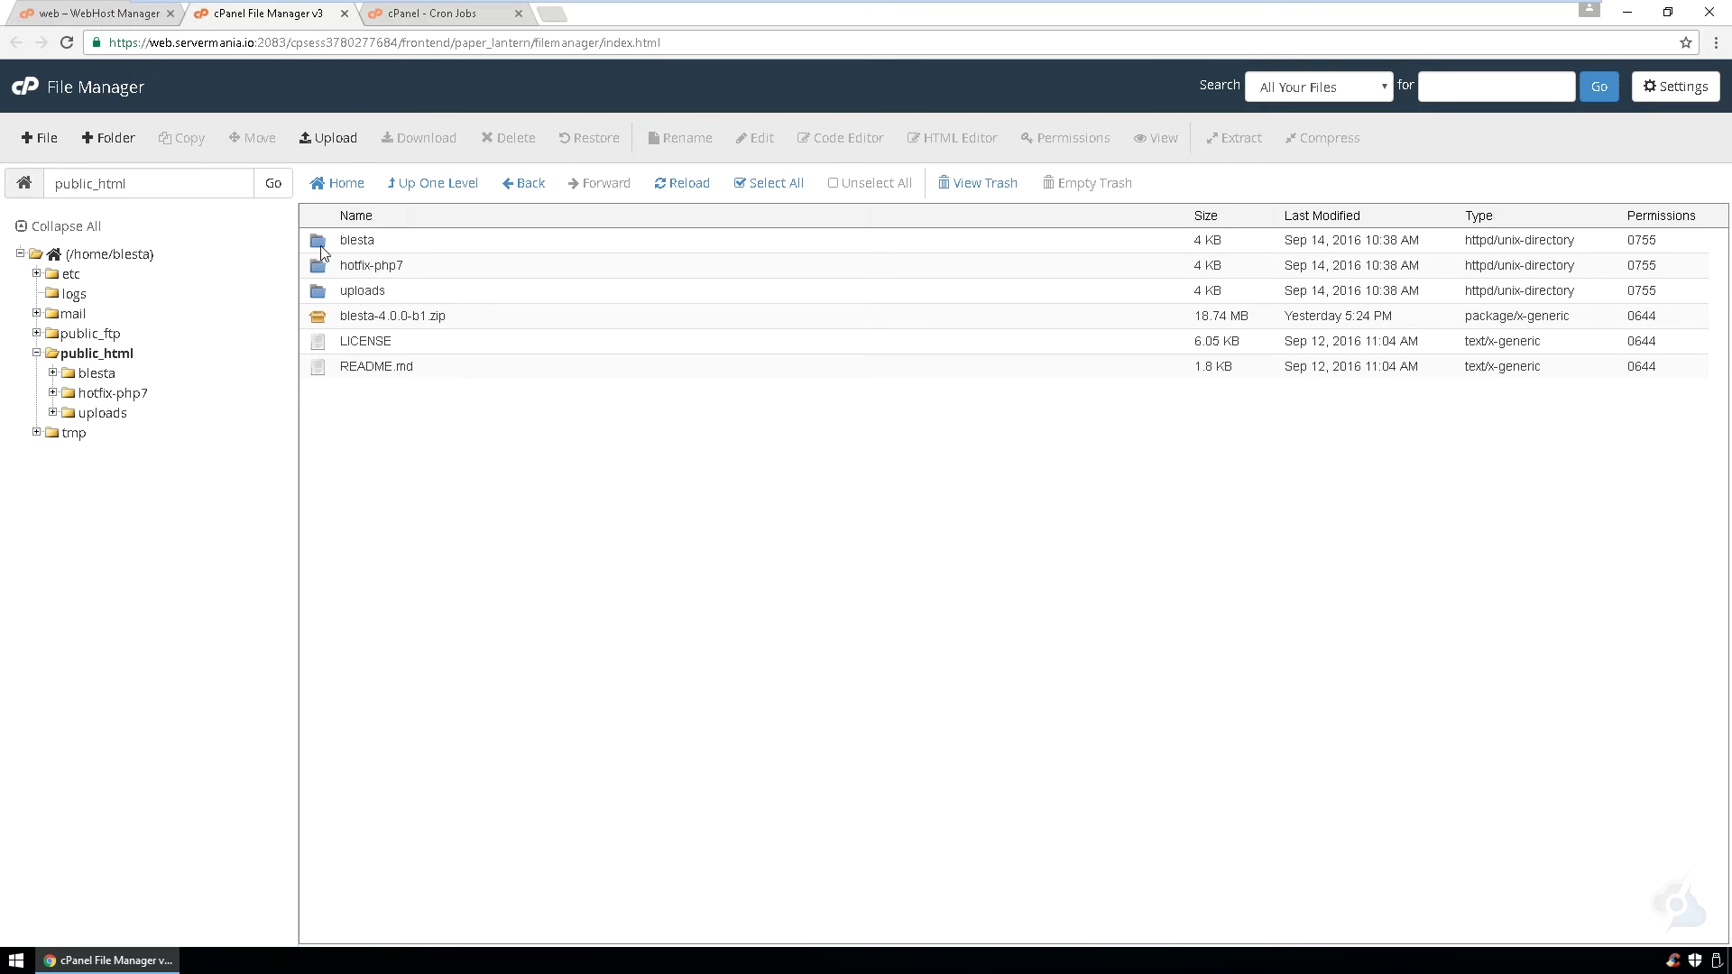
- Move all contents of the blesta folder up into /public_html and return there
double_click(325, 247)
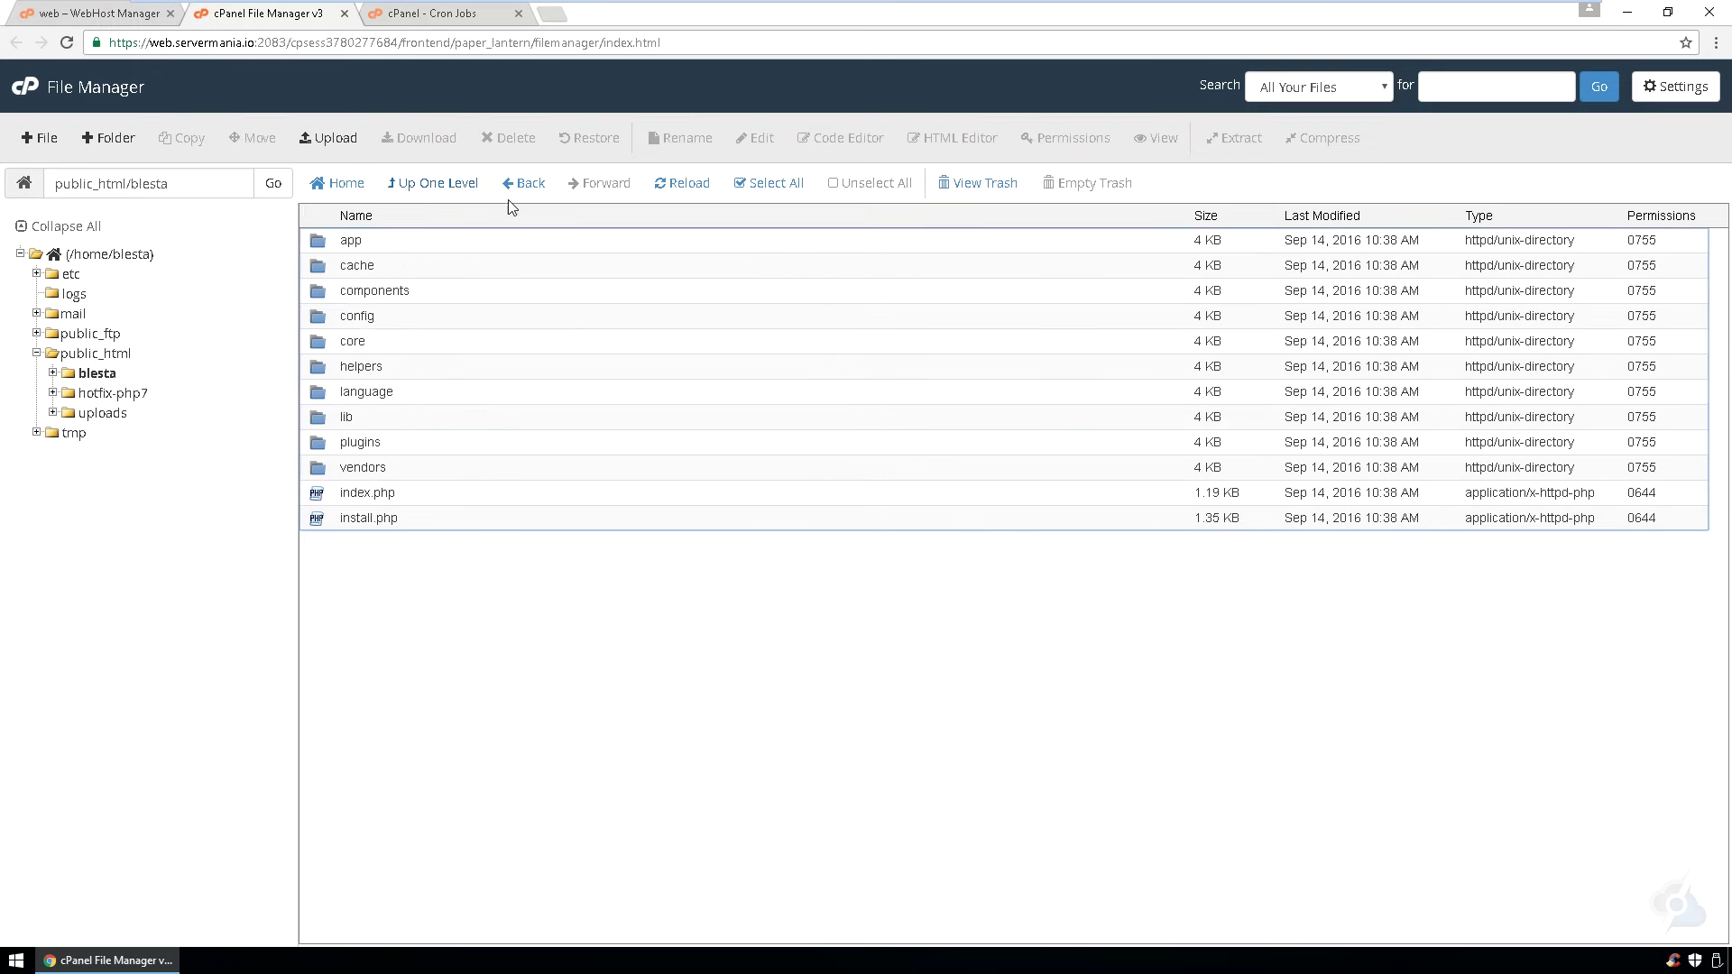
left_click(790, 184)
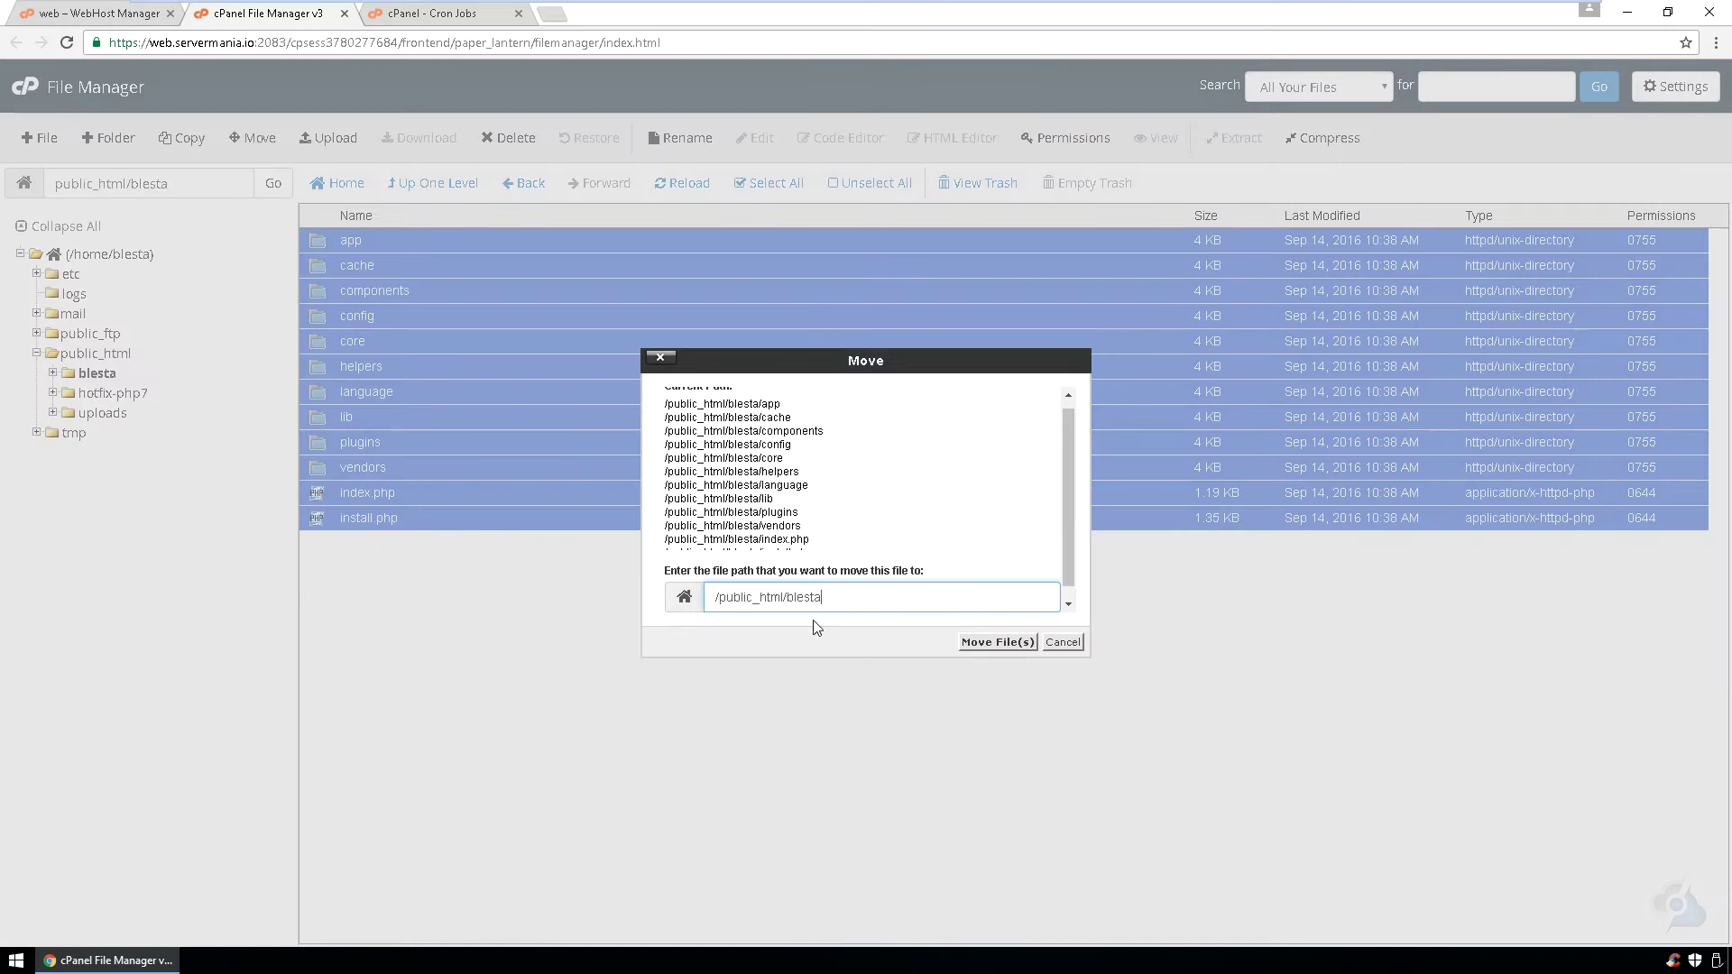
key("ctrl+shift+i")
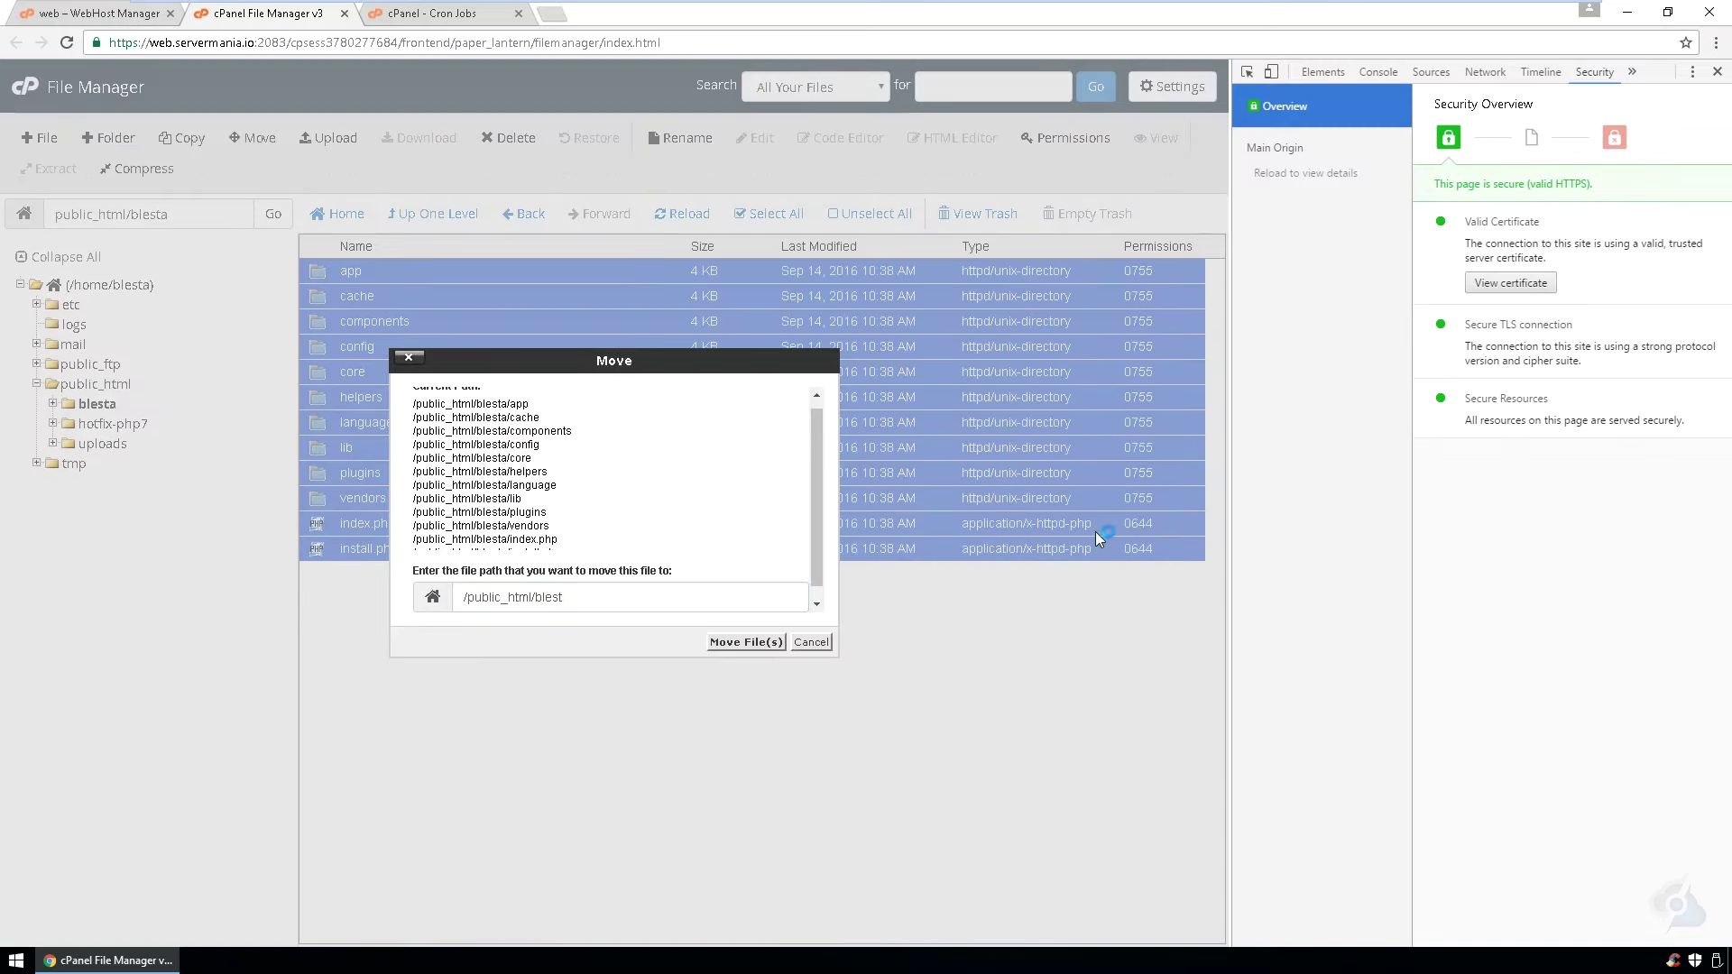
left_click(1717, 72)
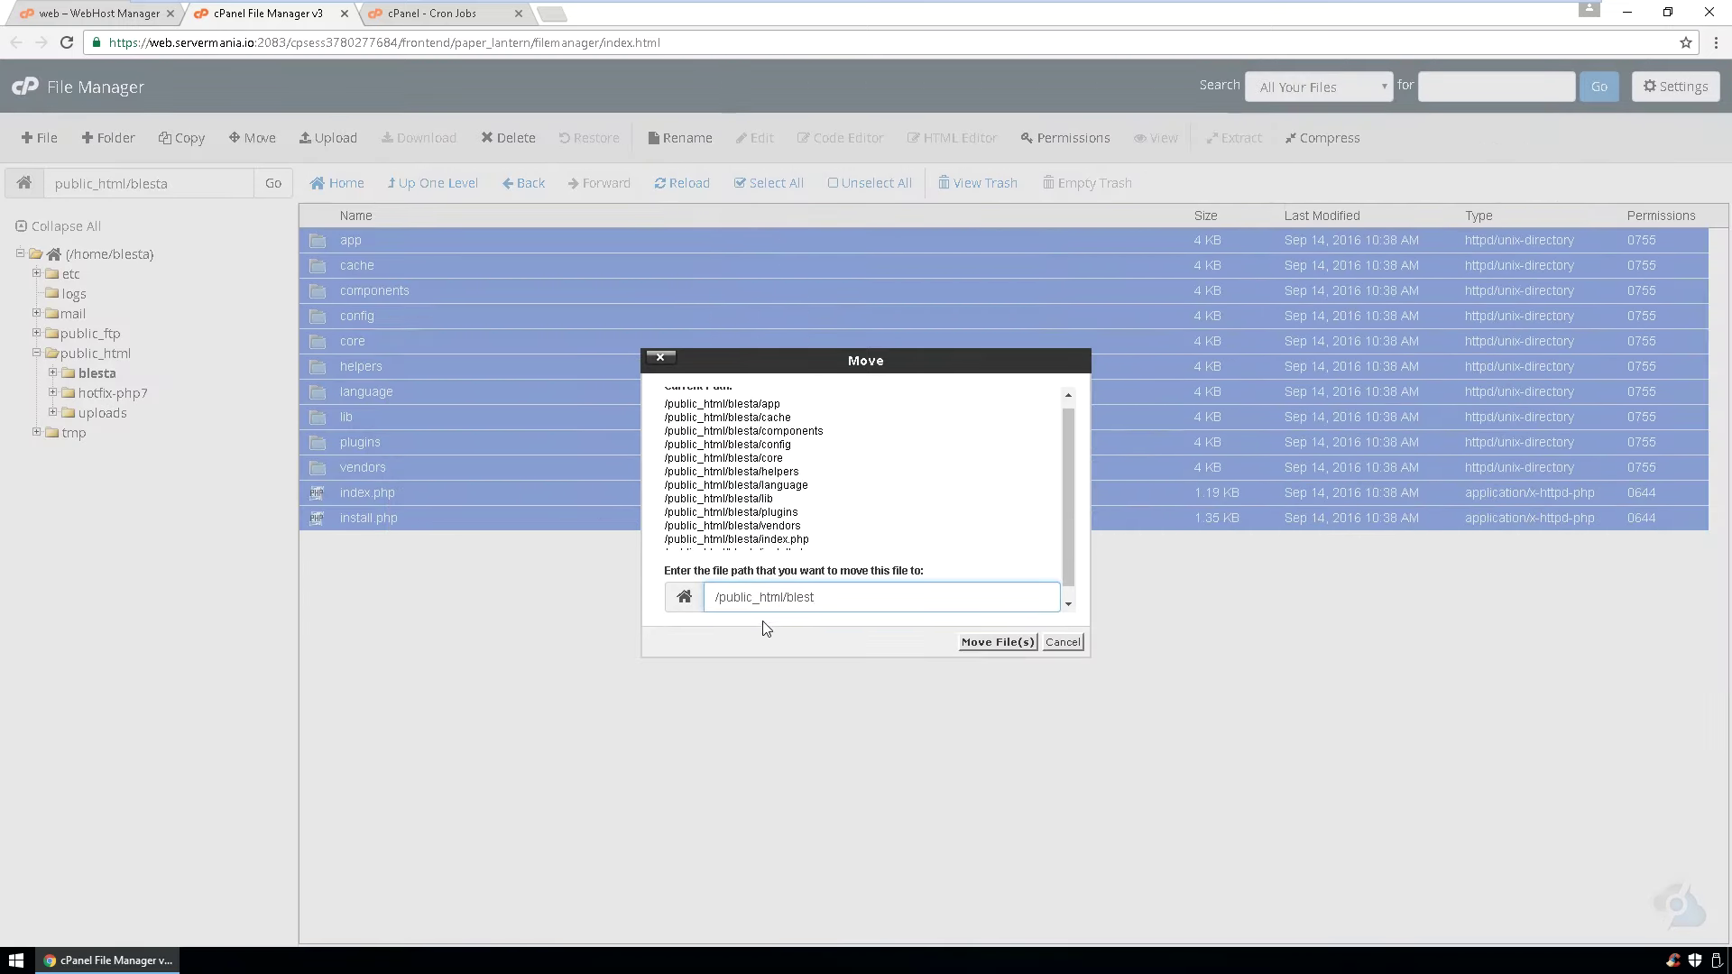
key("Return")
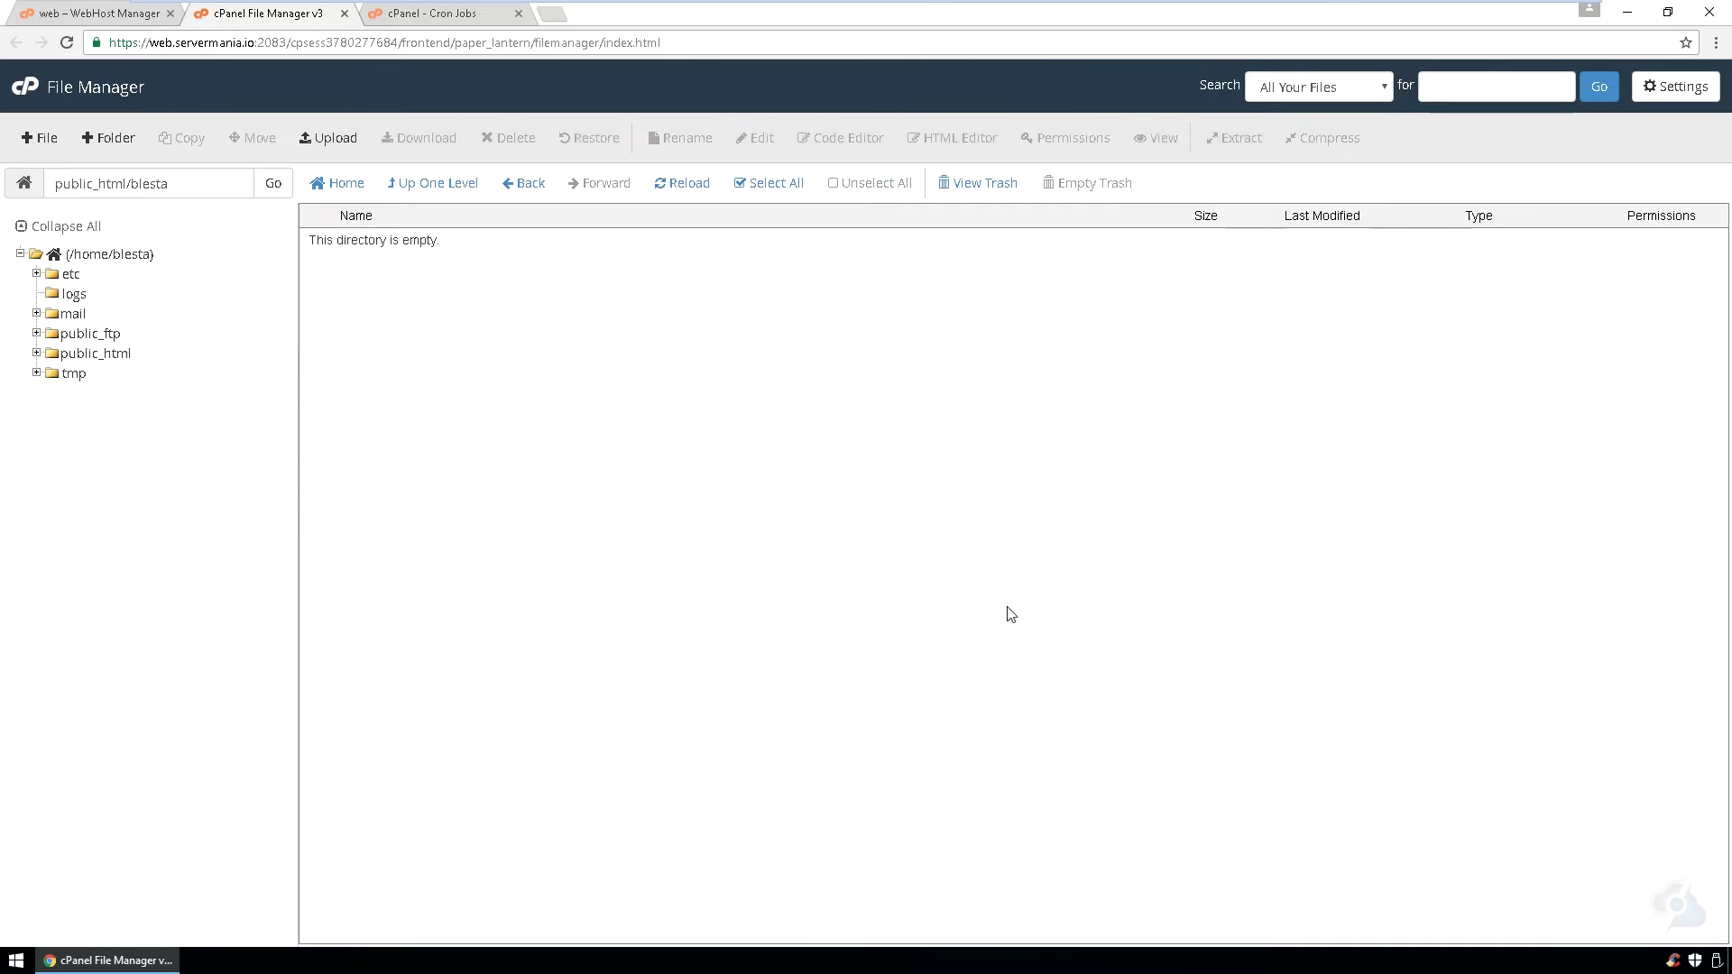
left_click(538, 189)
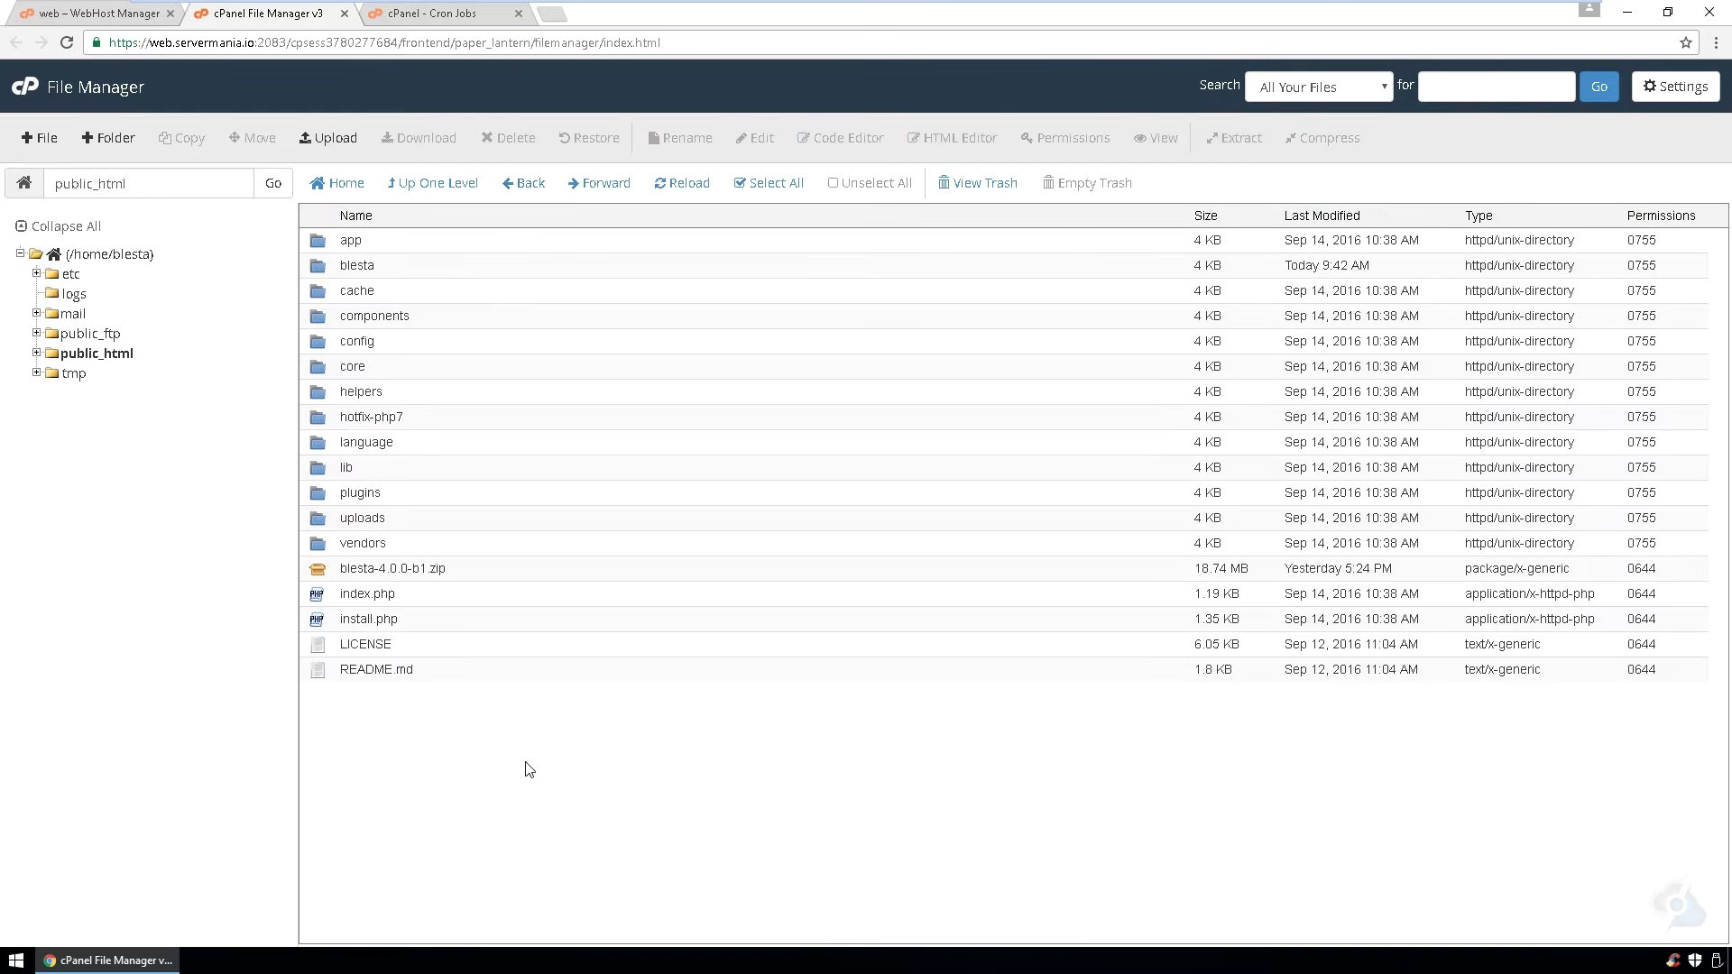
- Load blesta.servermania.io/index.php/install/ in a new tab and continue with installation
key("ctrl+t")
type("blesta.servermania.io")
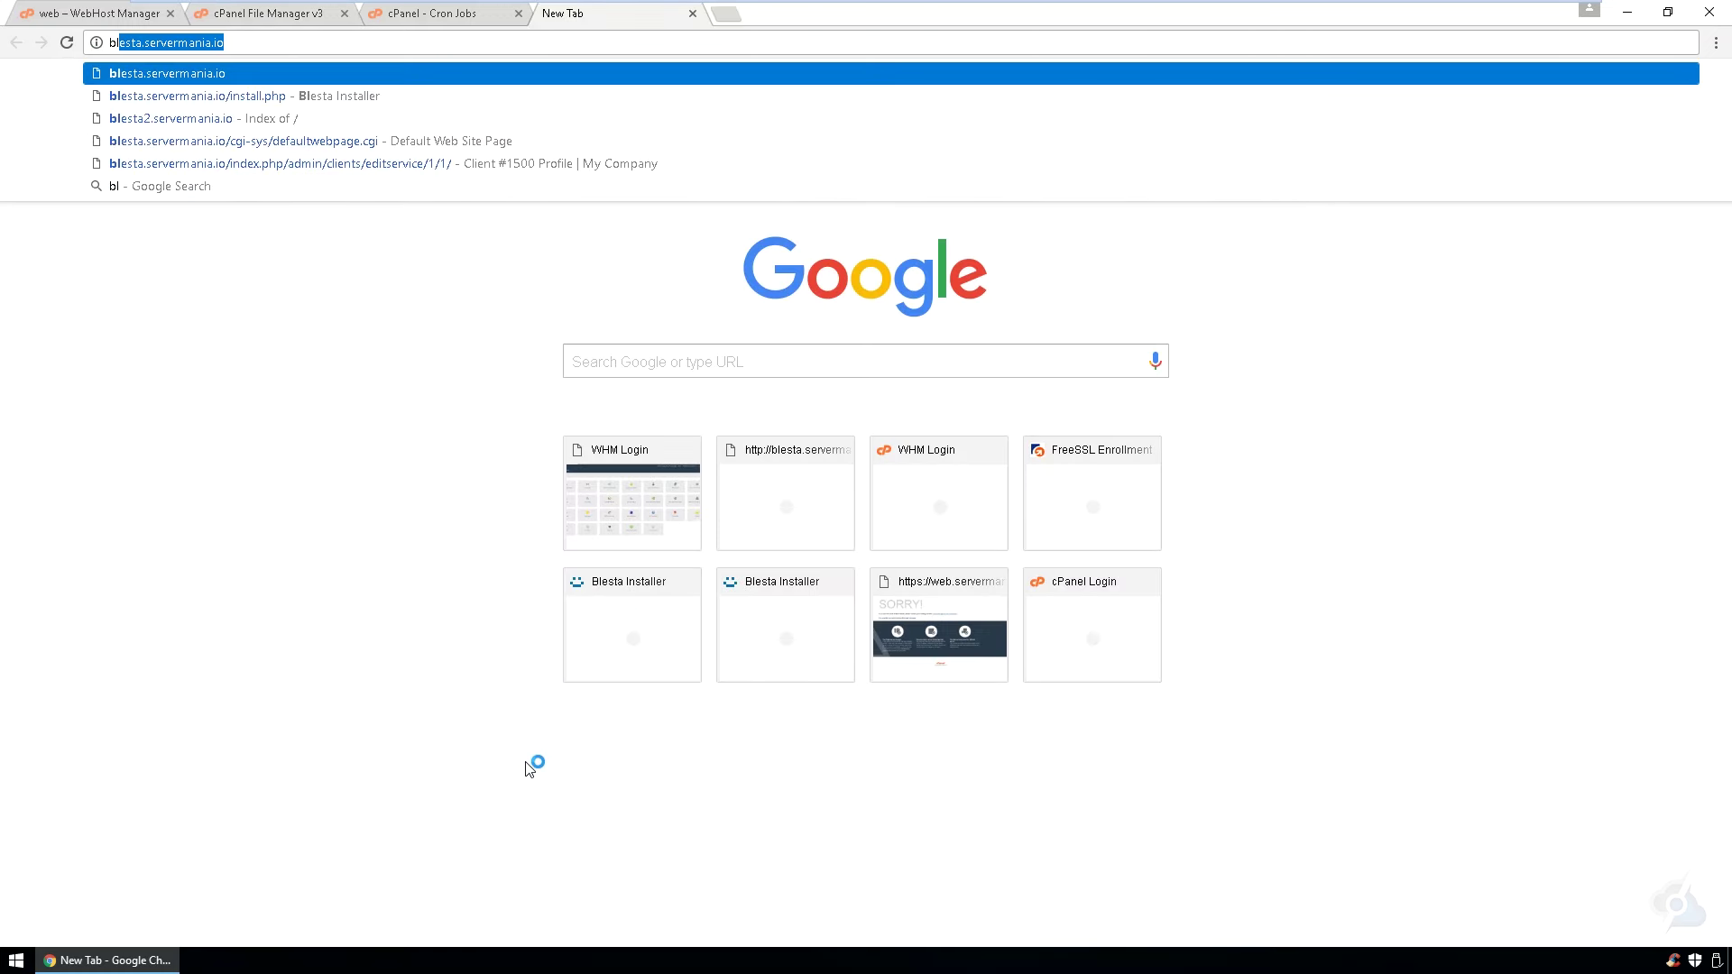
key("Return")
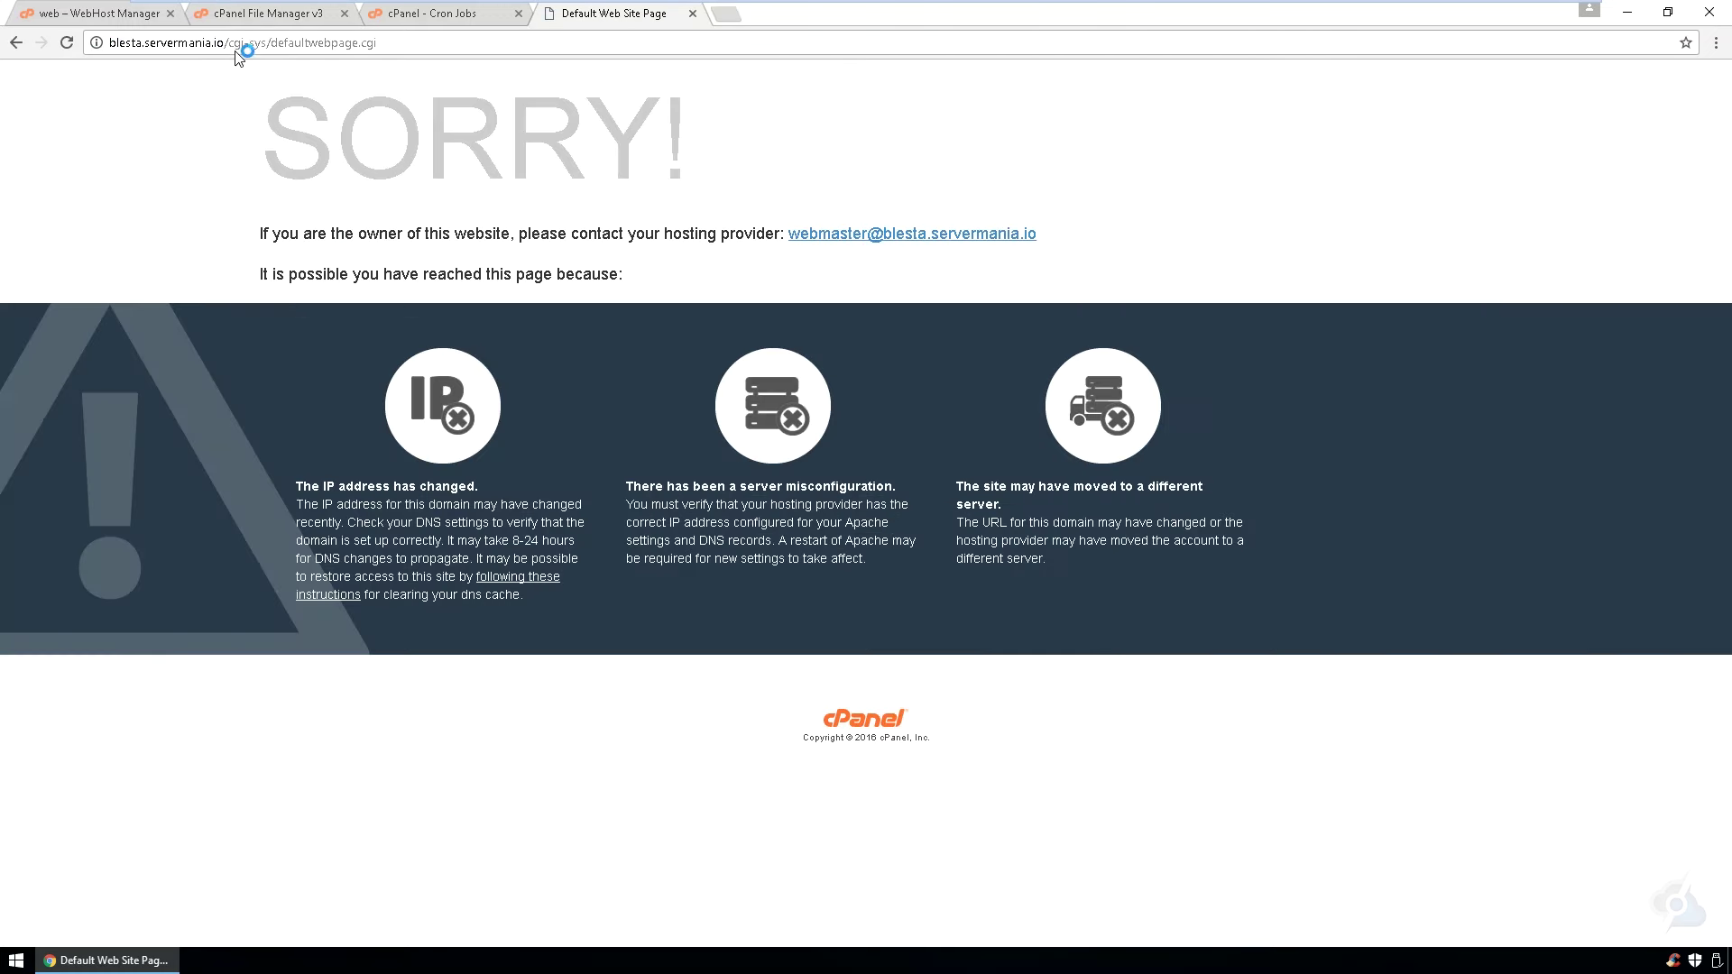
left_click_drag(228, 43, 1090, 110)
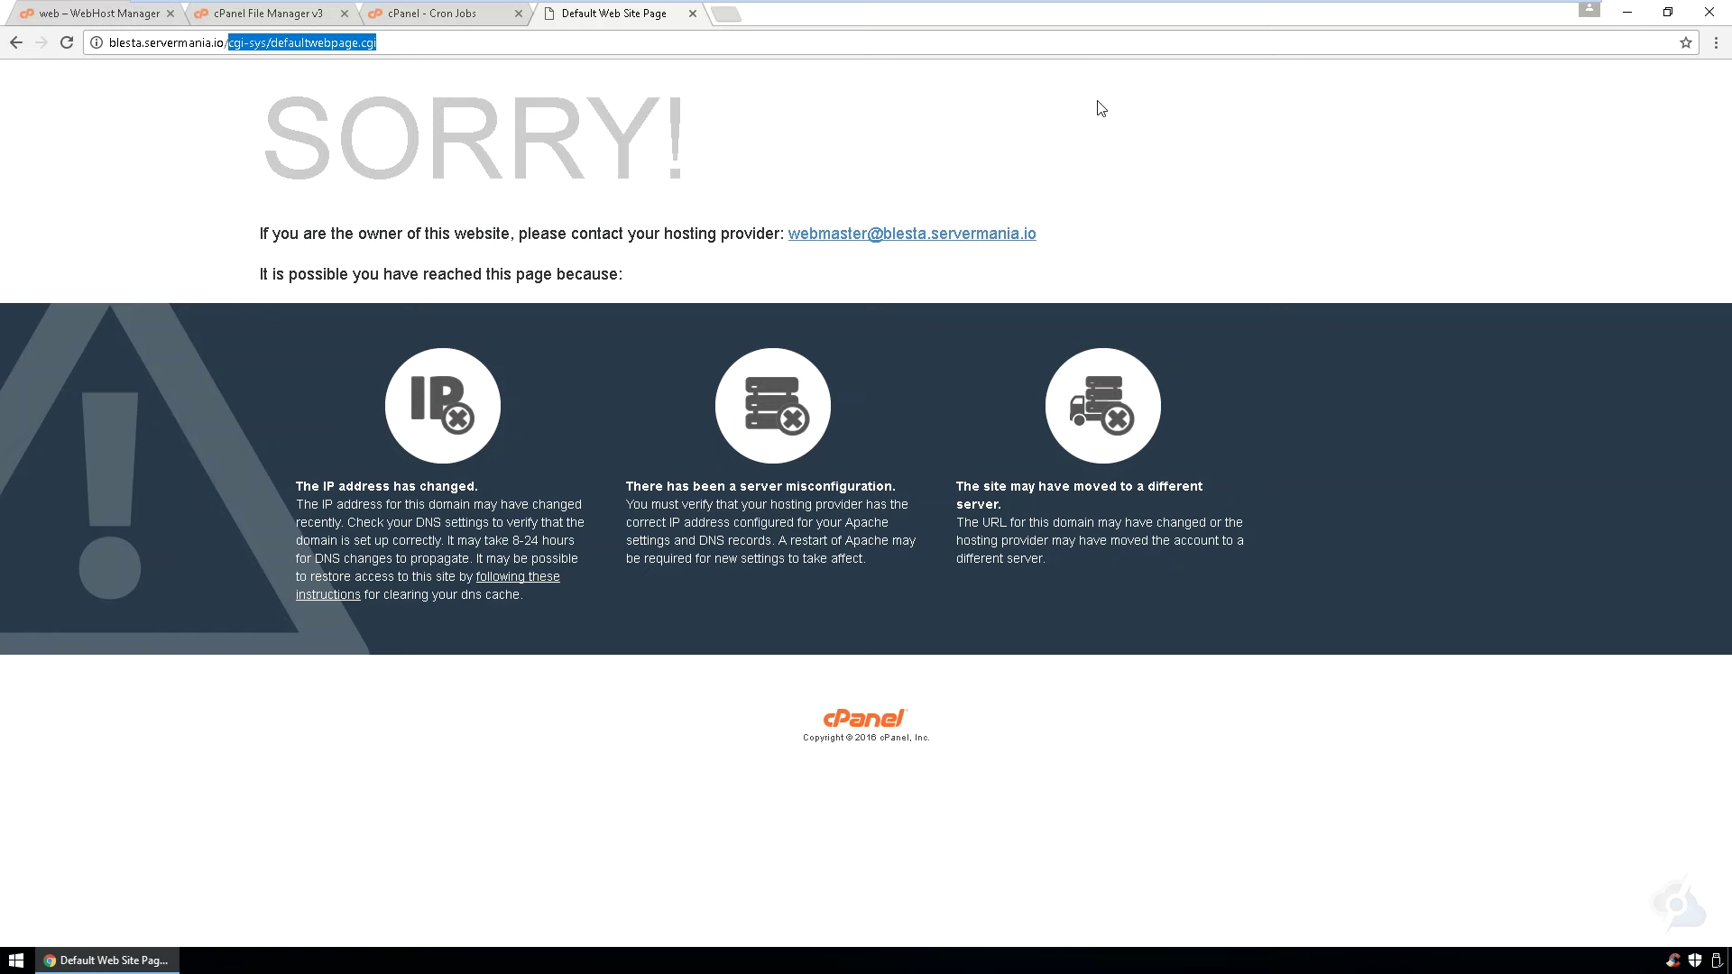
type("install")
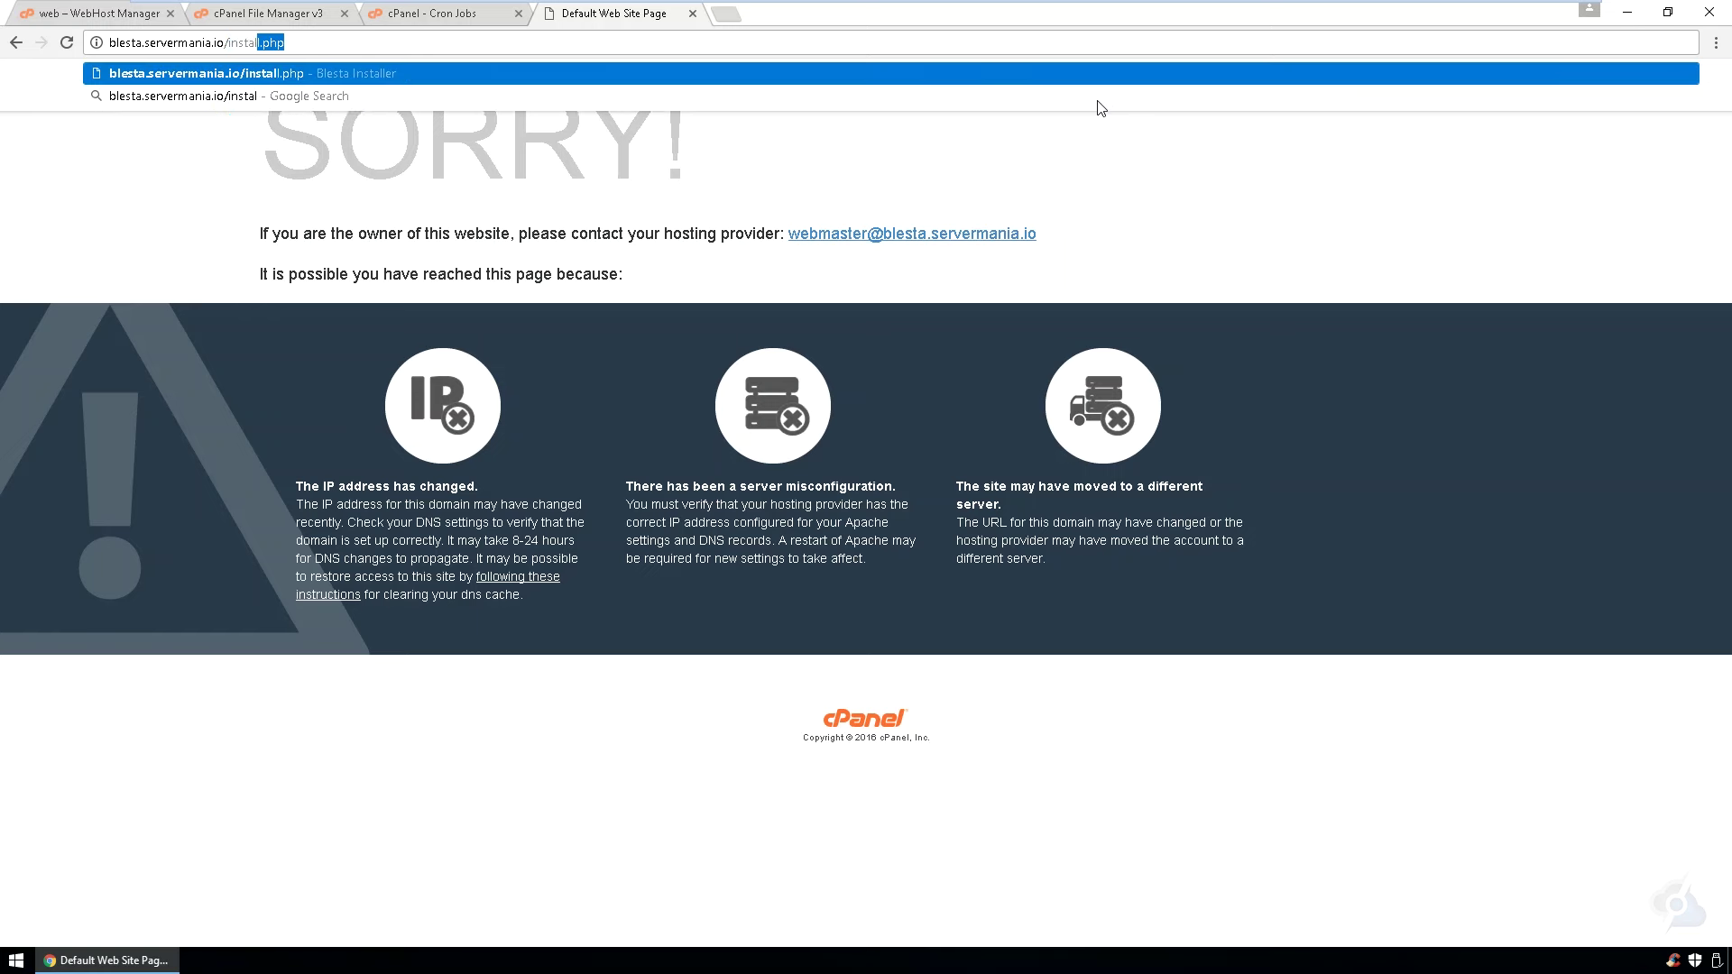
key("Return")
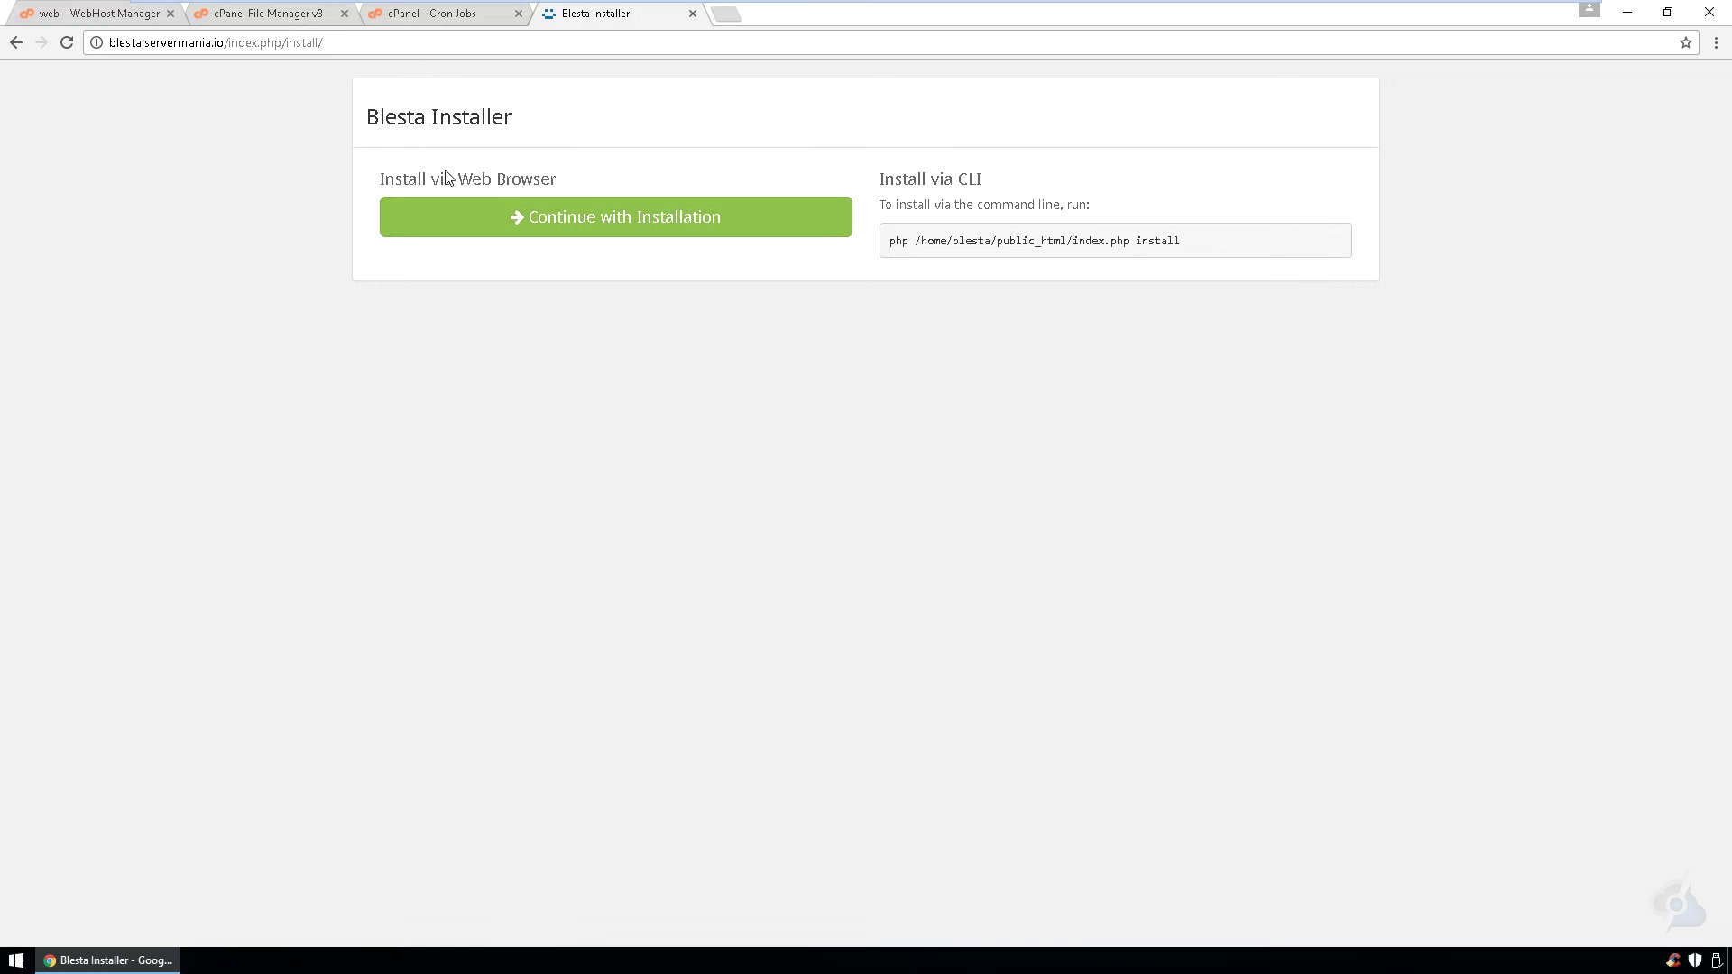
left_click(510, 230)
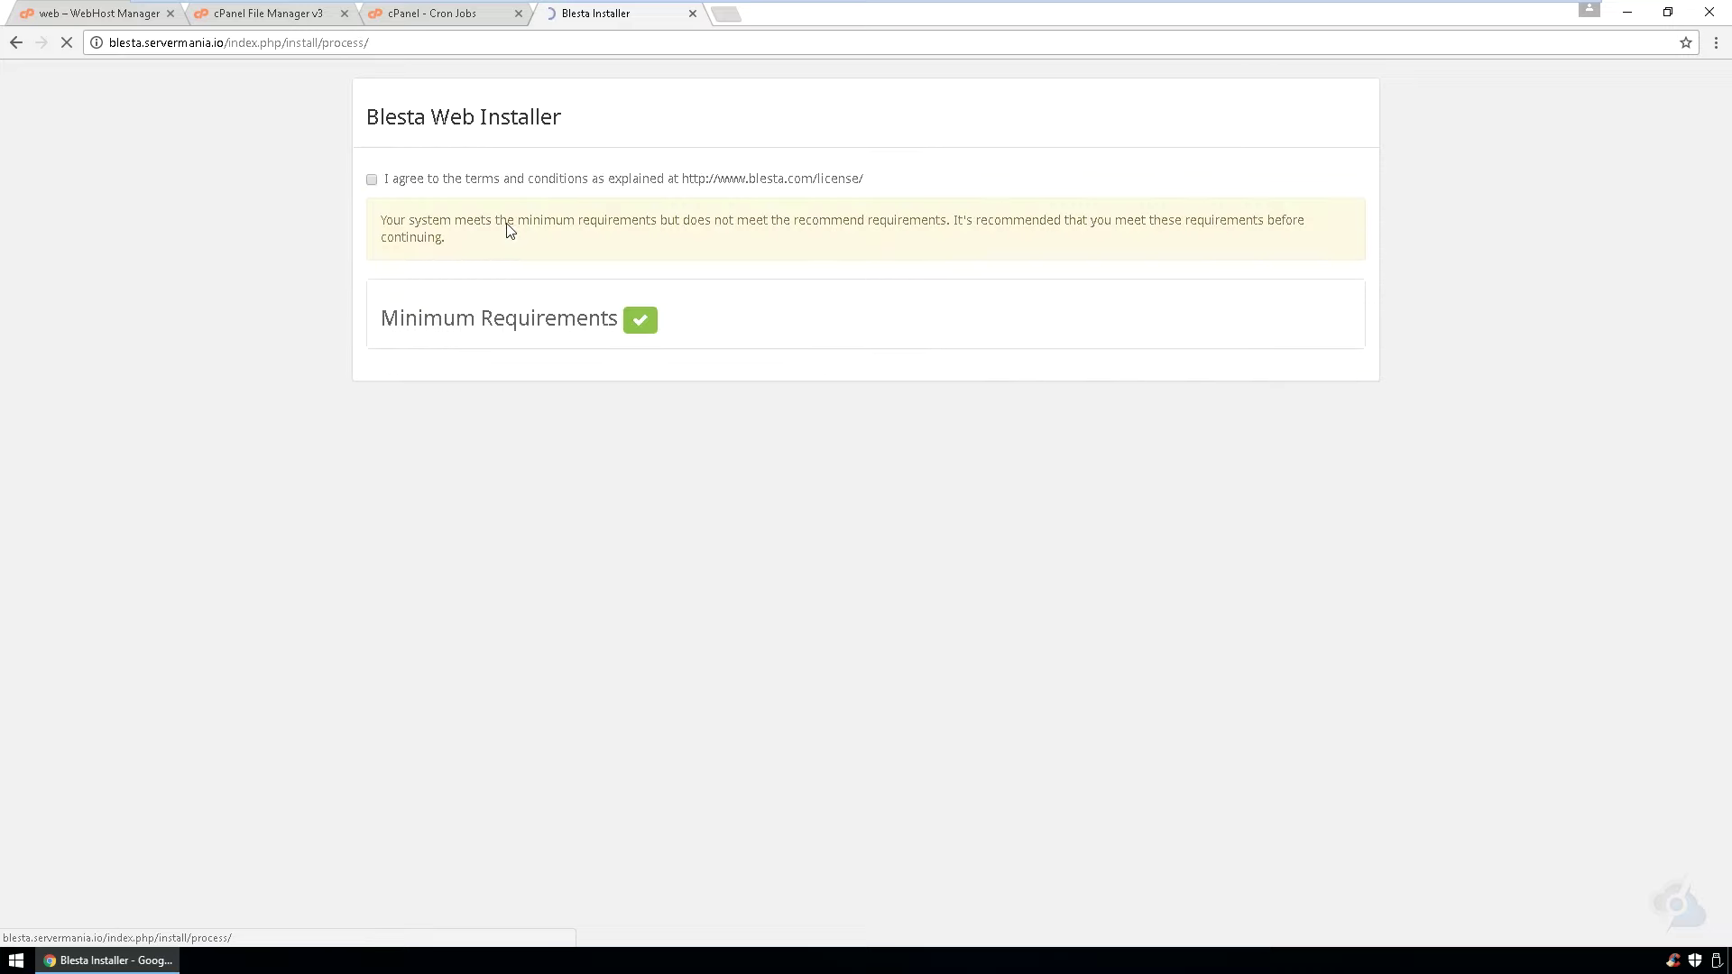
- Agree to the license terms and review the minimum requirements list
left_click(402, 186)
left_click(515, 315)
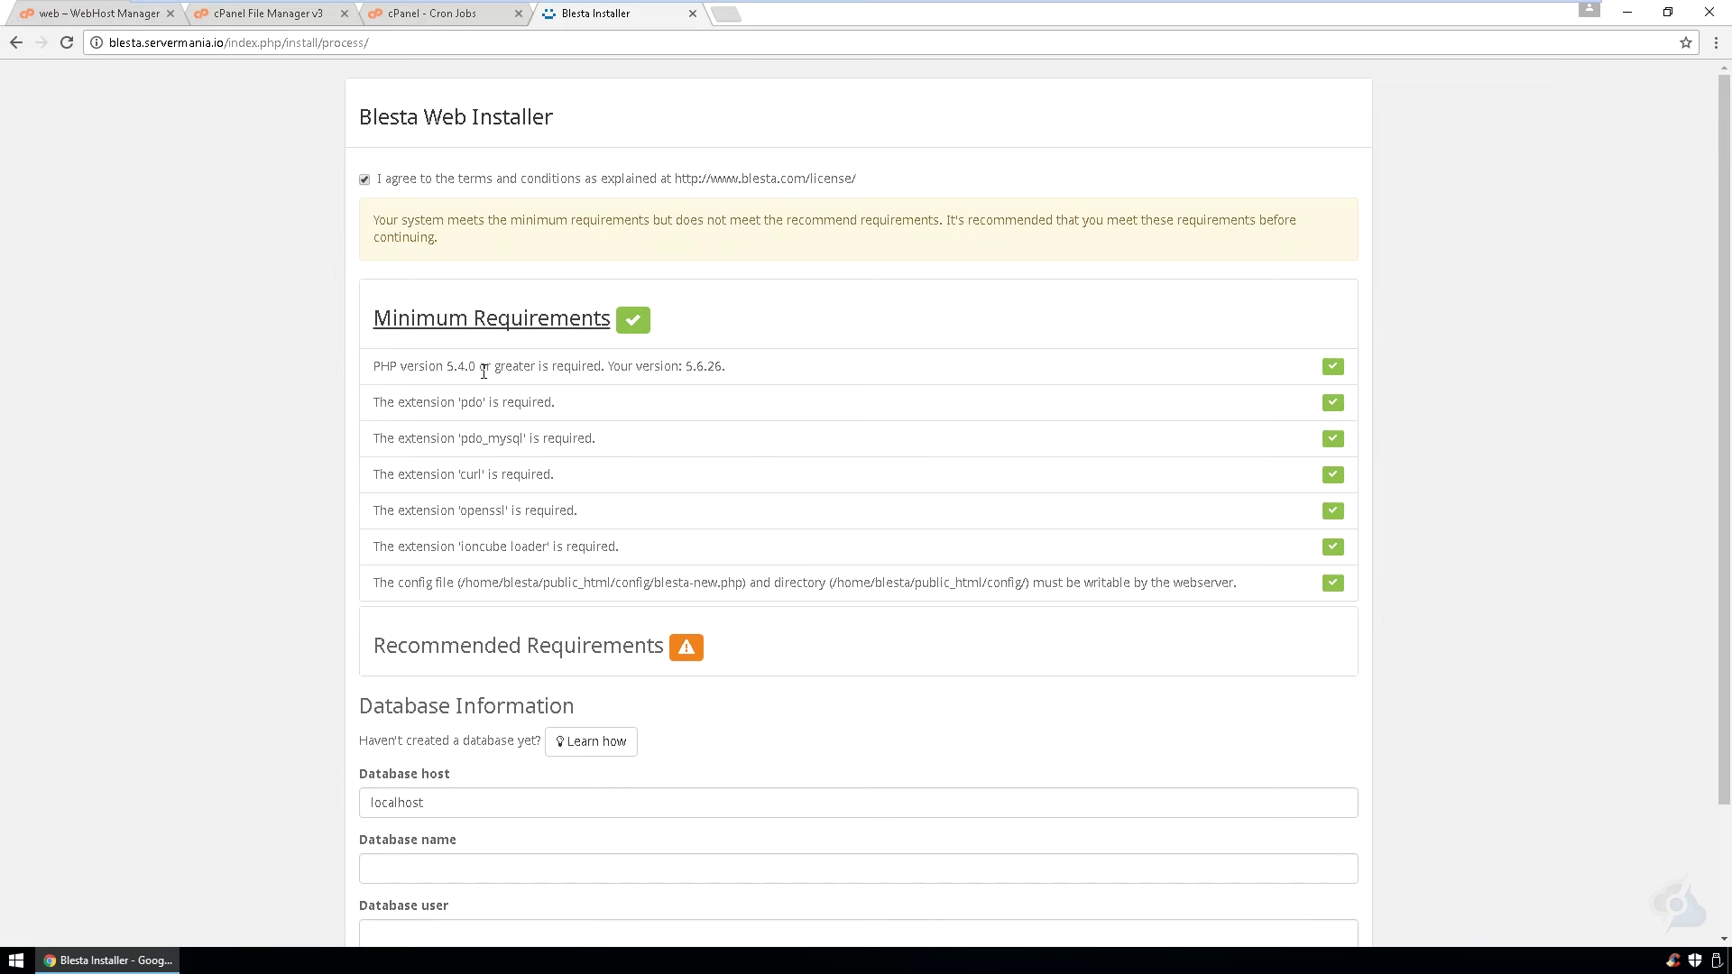
left_click_drag(624, 548, 270, 539)
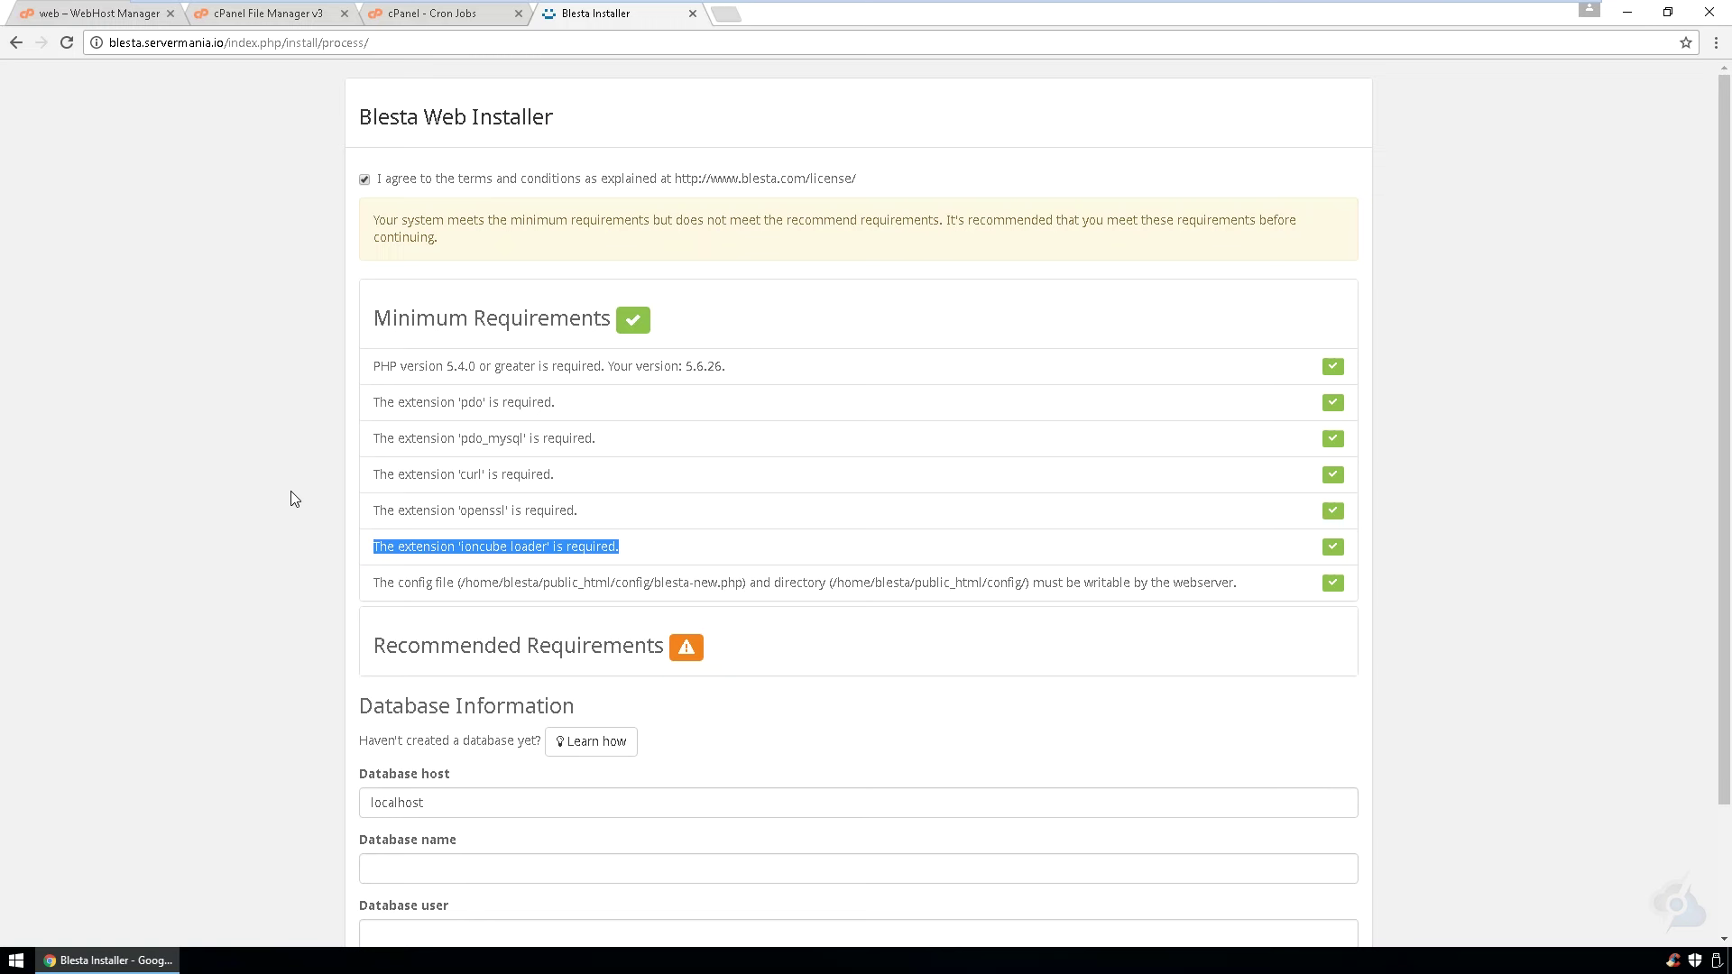
scroll(290, 491, "down", 2)
left_click(284, 500)
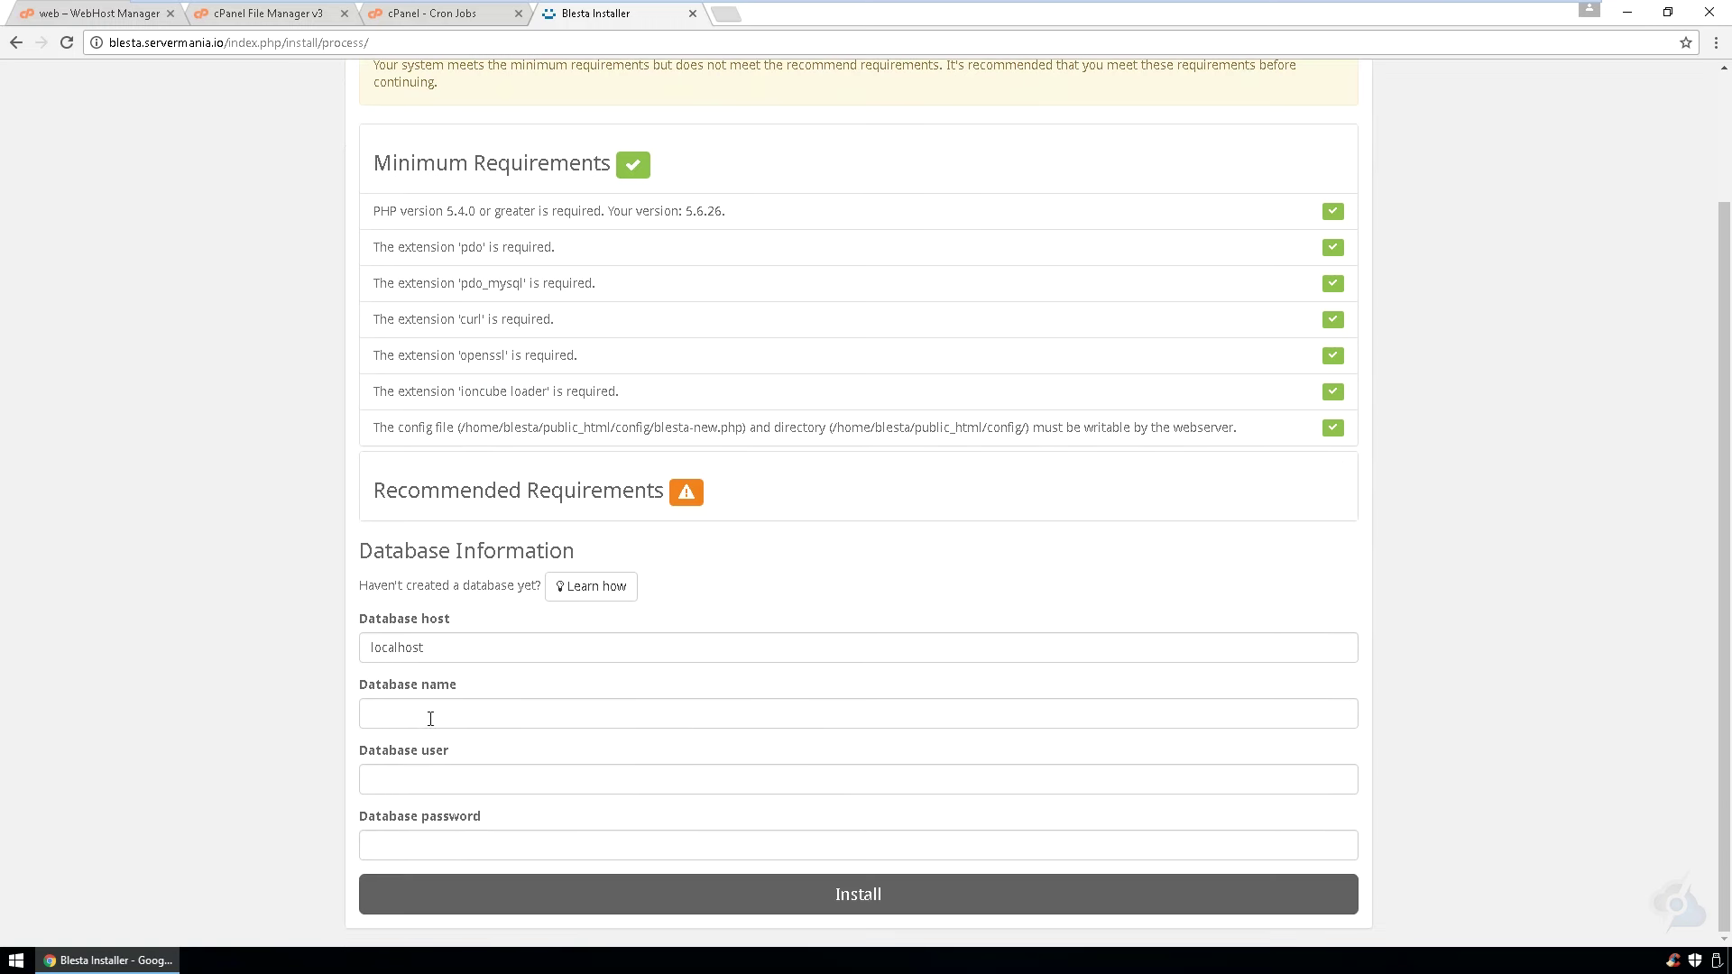
- Enter blesta_db as database name and user, paste the password, and install
left_click(425, 726)
type("d")
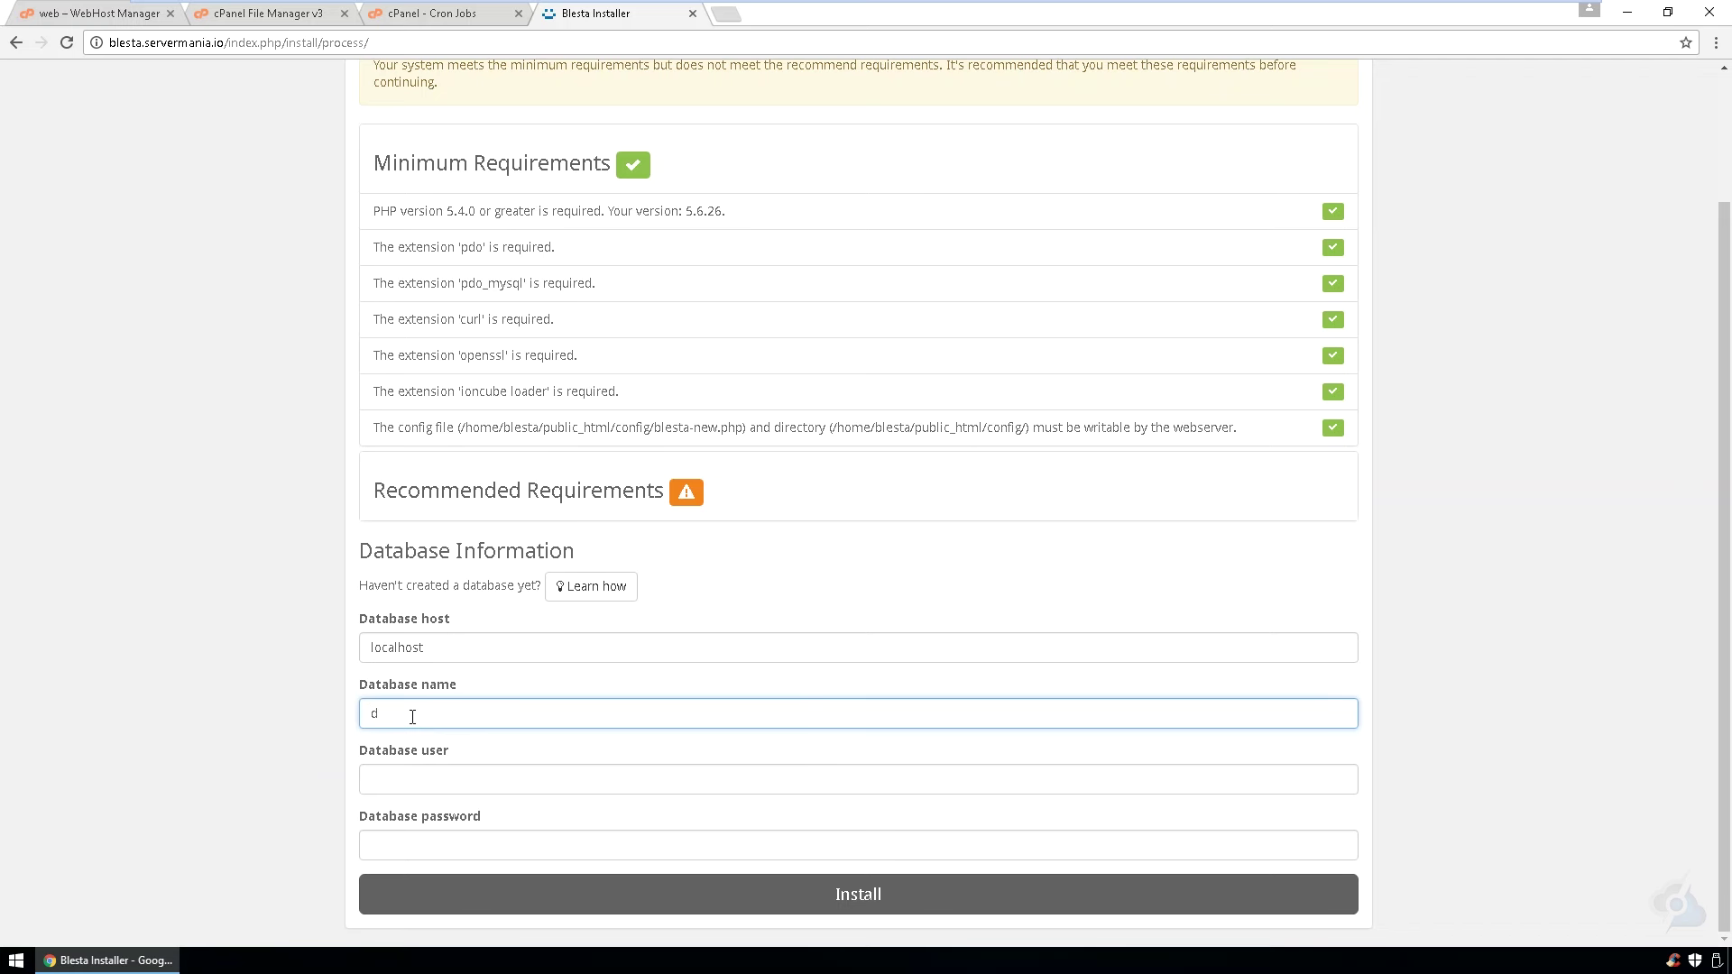
key("BackSpace")
type("b")
key("Down")
key("Return")
key("Tab")
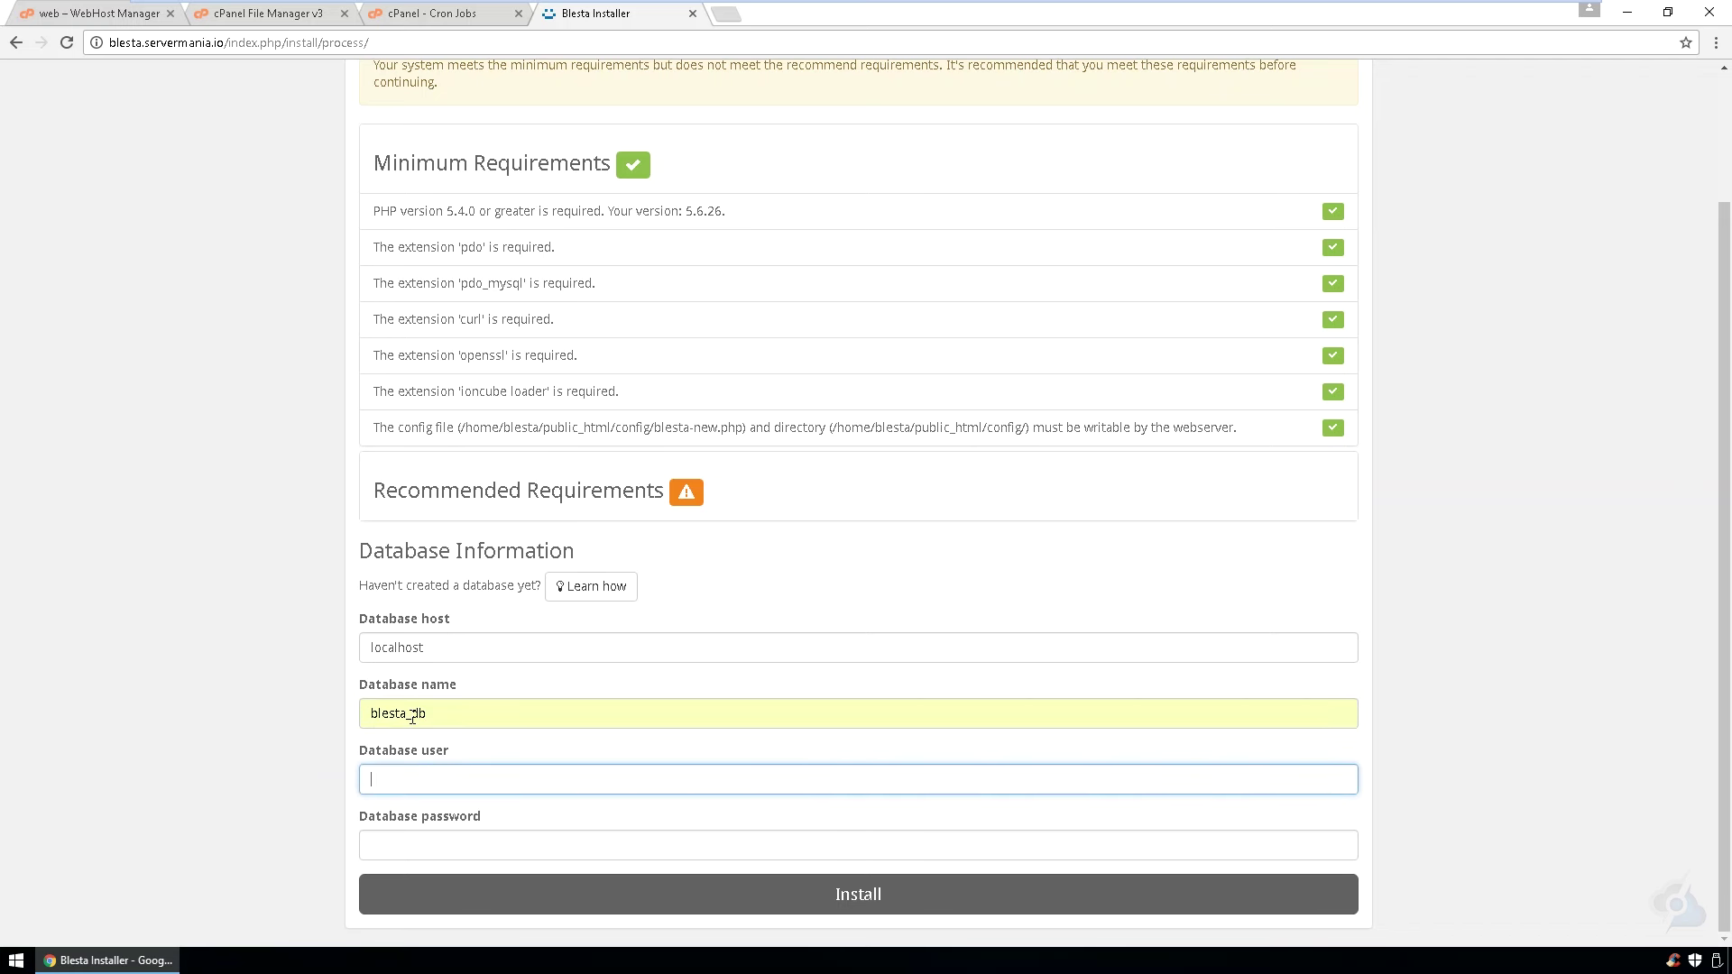
type("b")
key("Down")
key("Return")
key("Tab")
key("ctrl+v")
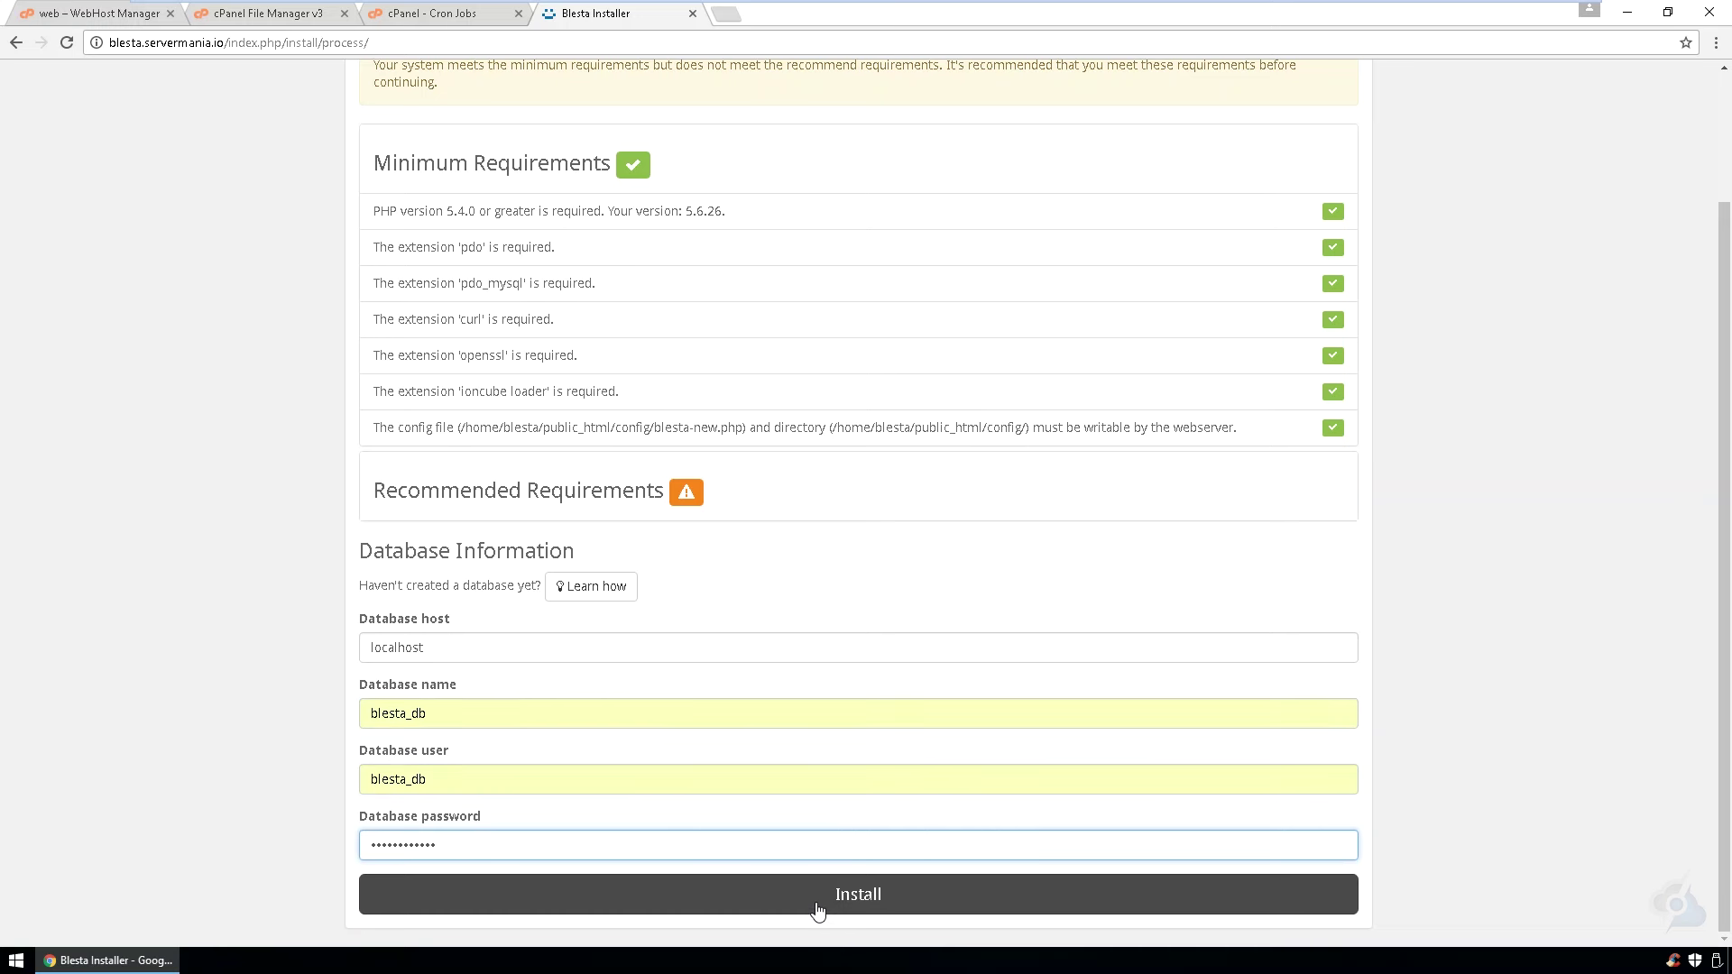
left_click(816, 903)
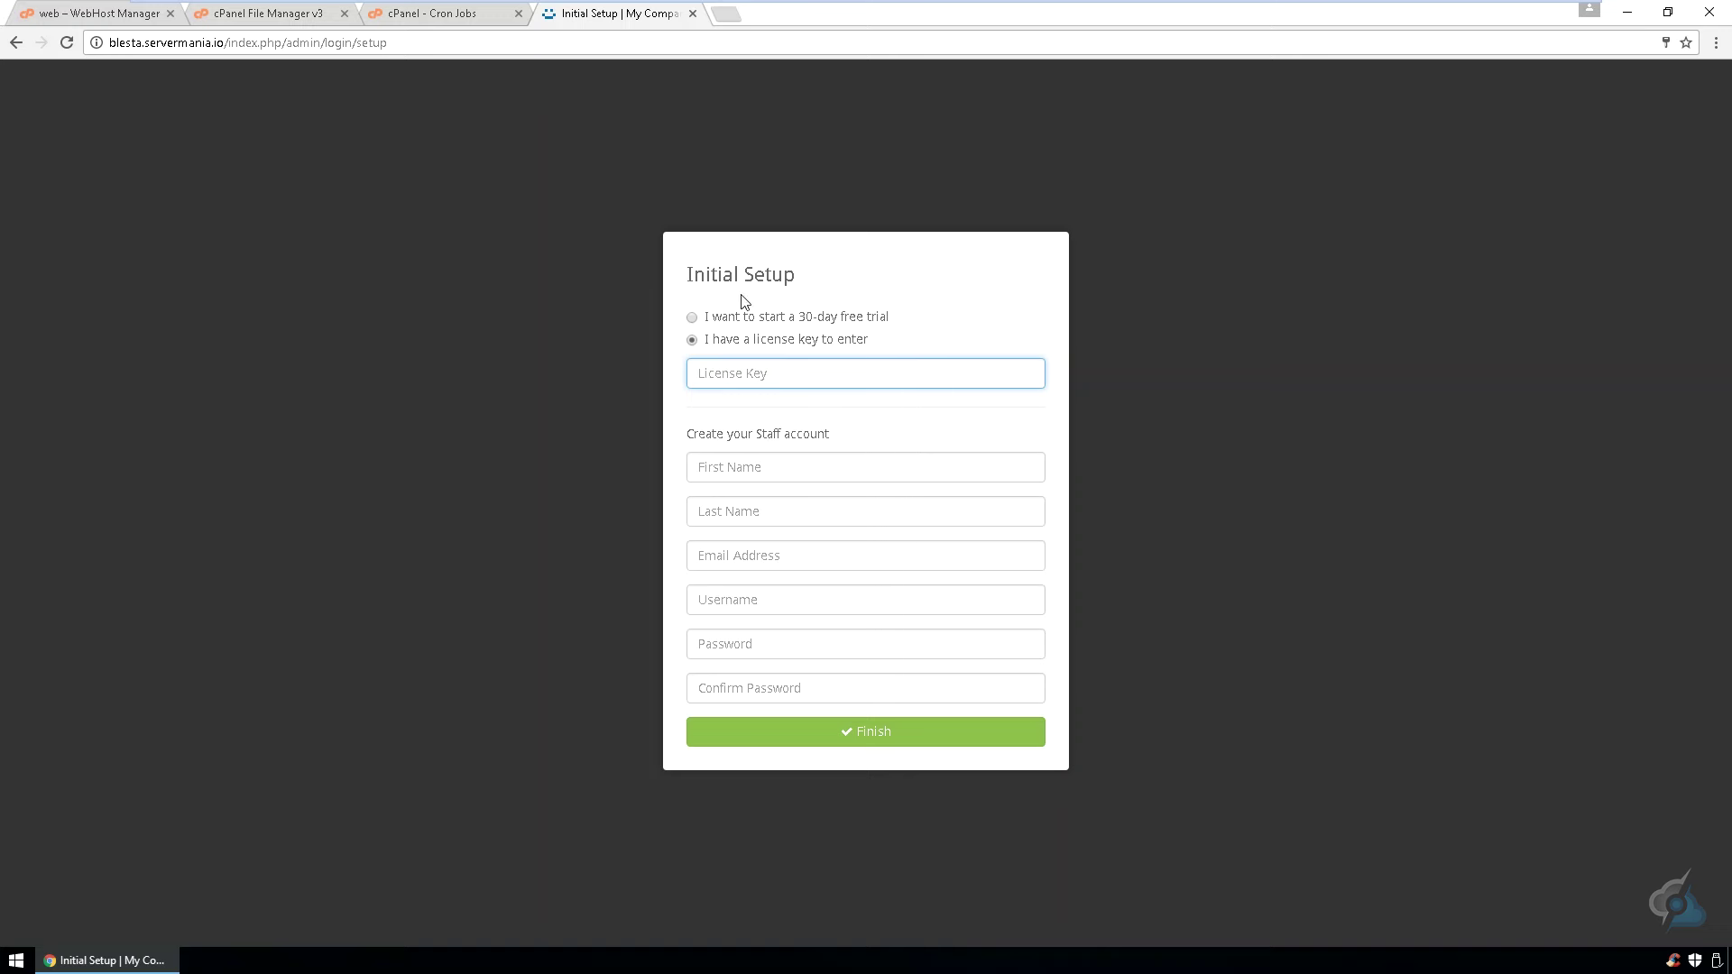
- Fill in the saved license key and the administrator's first name, last name and e-mail
left_click(756, 375)
left_click(758, 399)
left_click(761, 481)
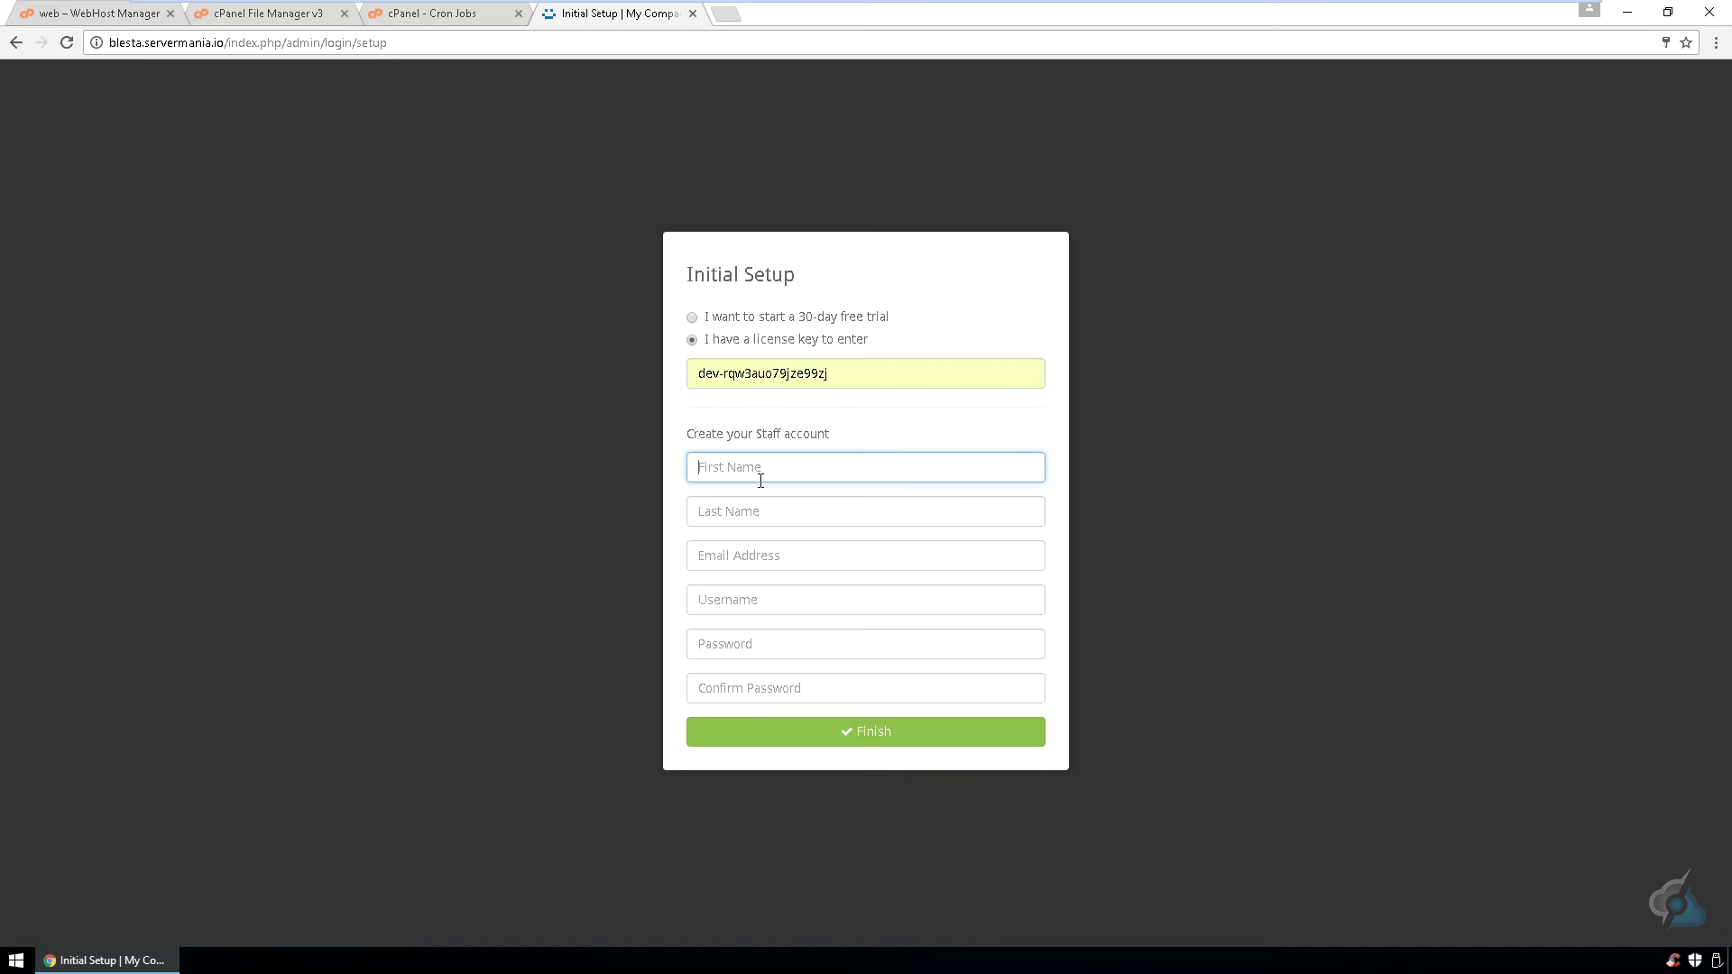
key("Tab")
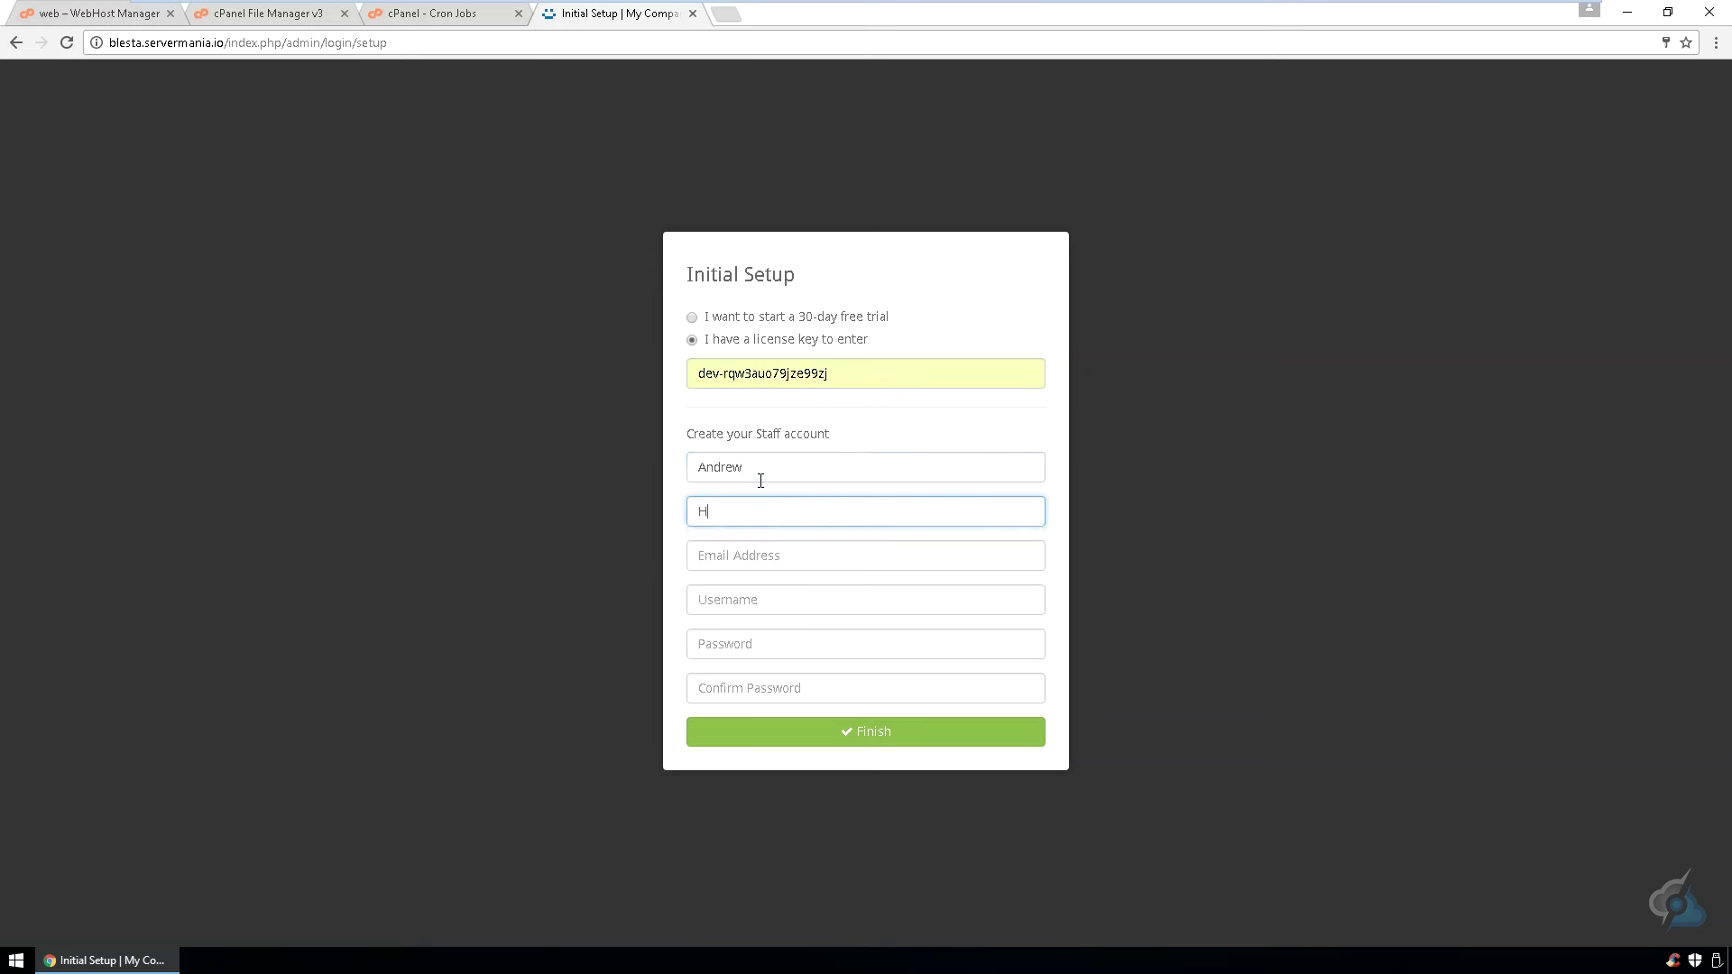
key("Tab")
type("a")
key("Down")
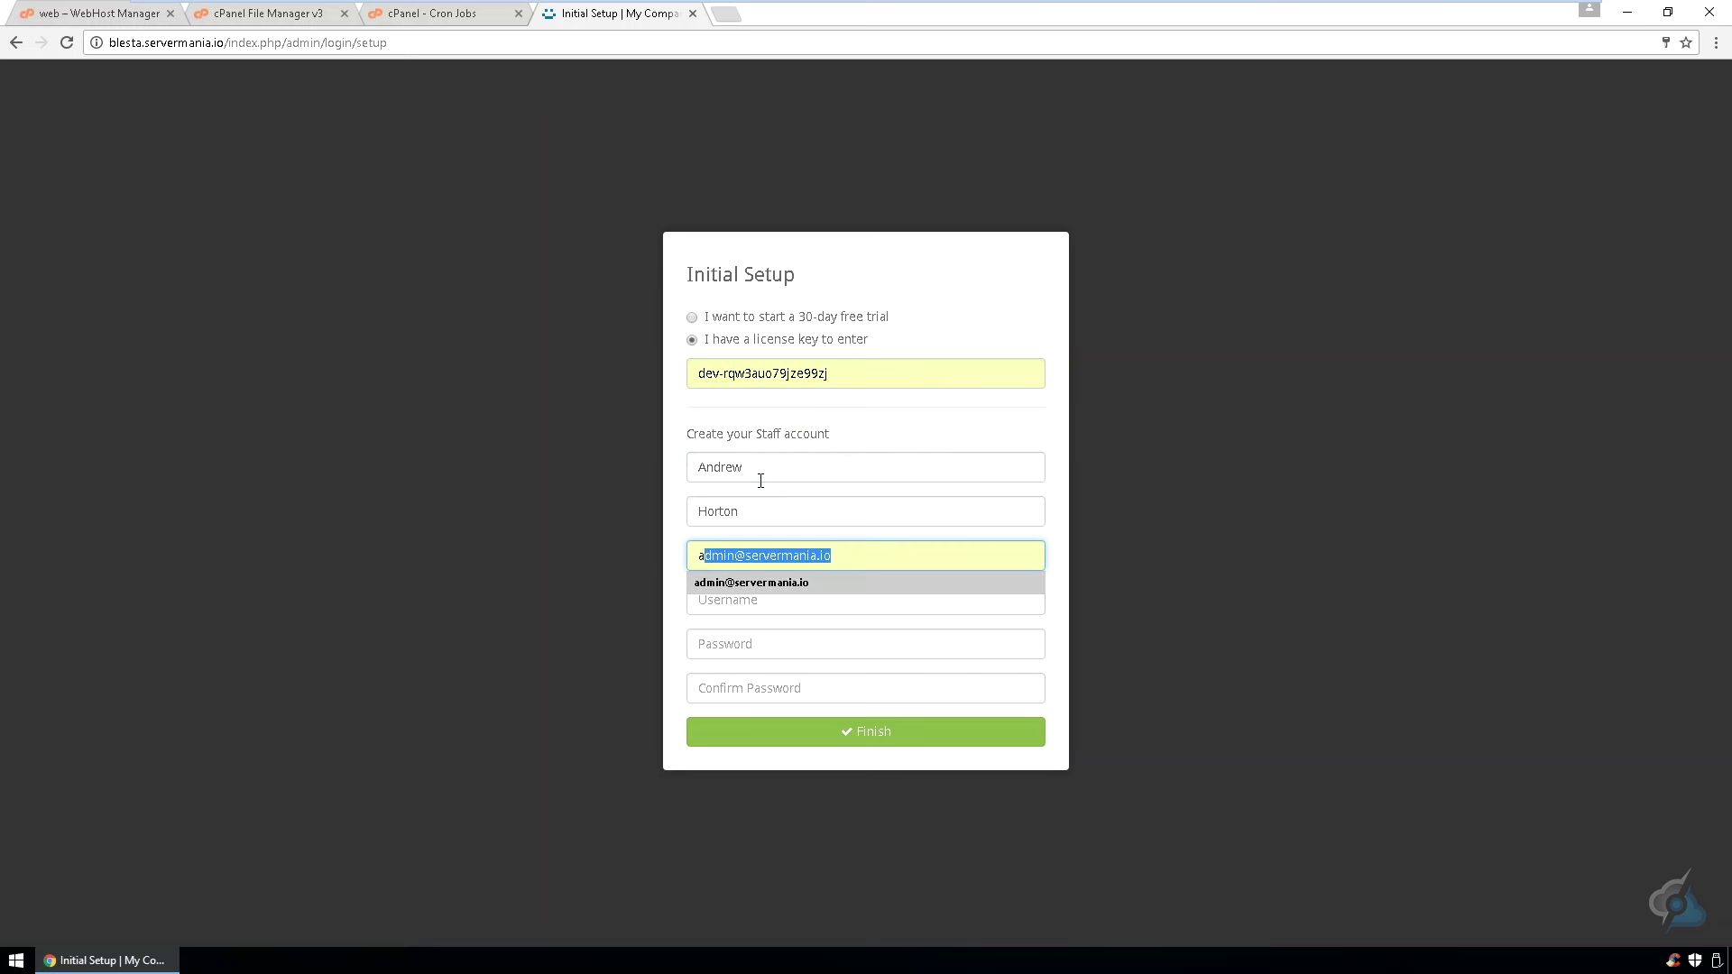
key("Return")
- Enter the admin username and password twice, submit setup, and go to Automation settings
key("Tab")
type("andrew")
key("Tab")
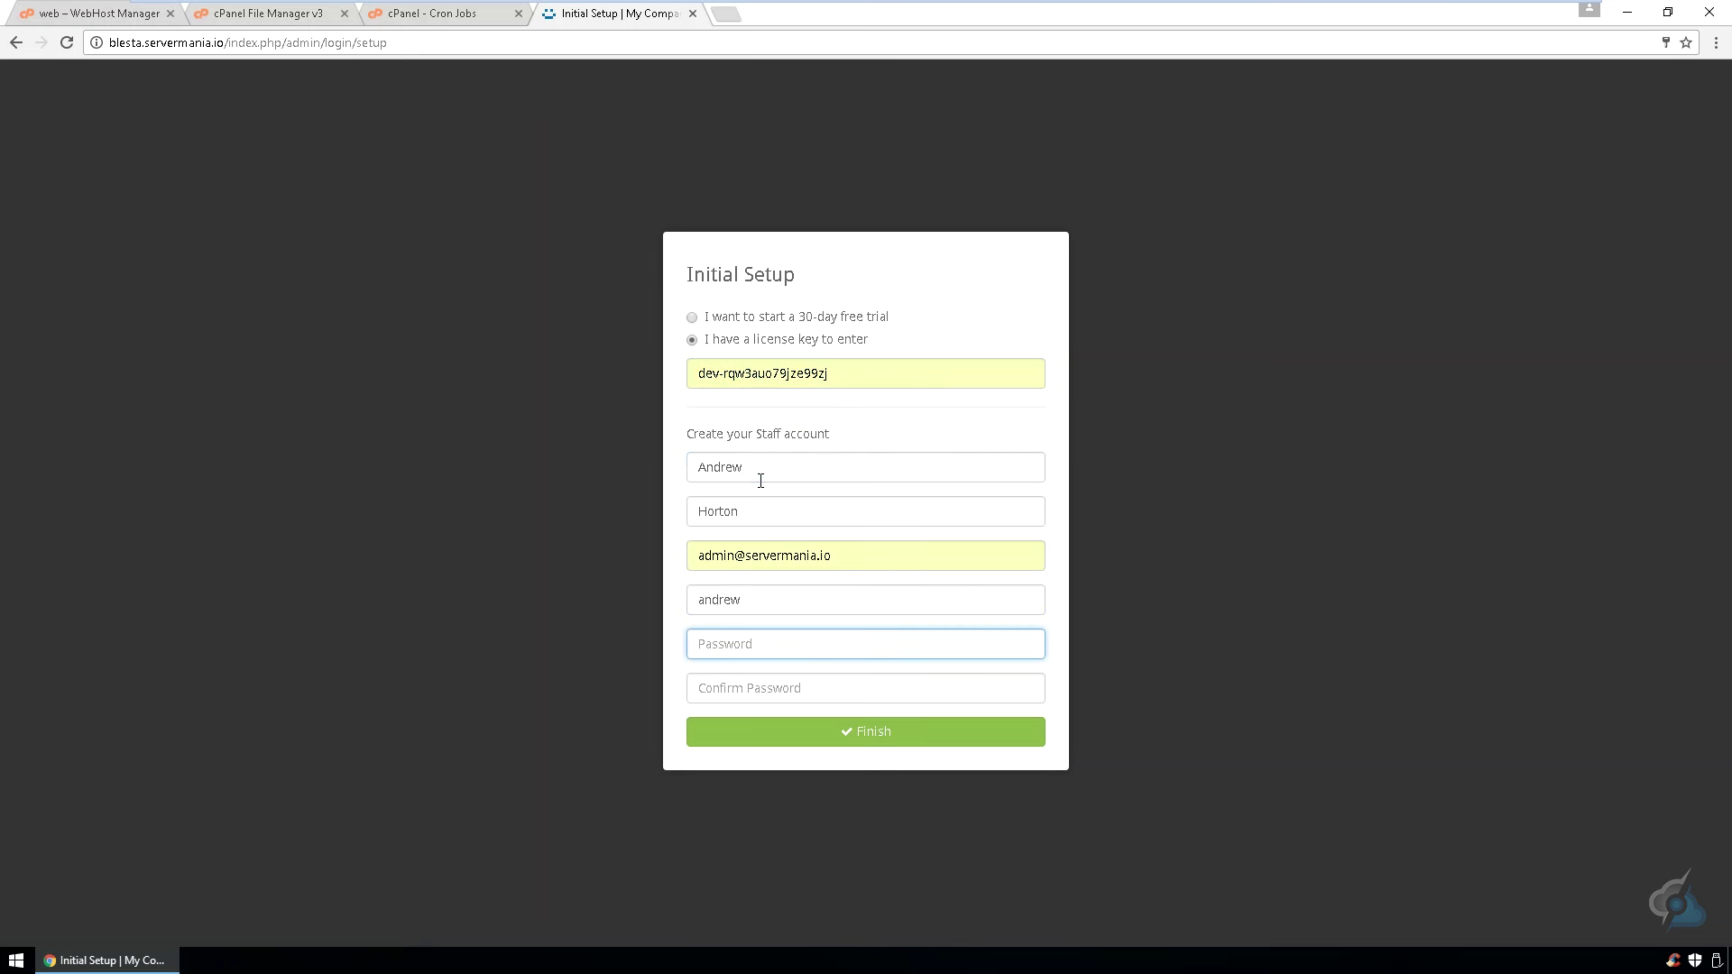
type("********")
key("Tab")
type("********")
key("Return")
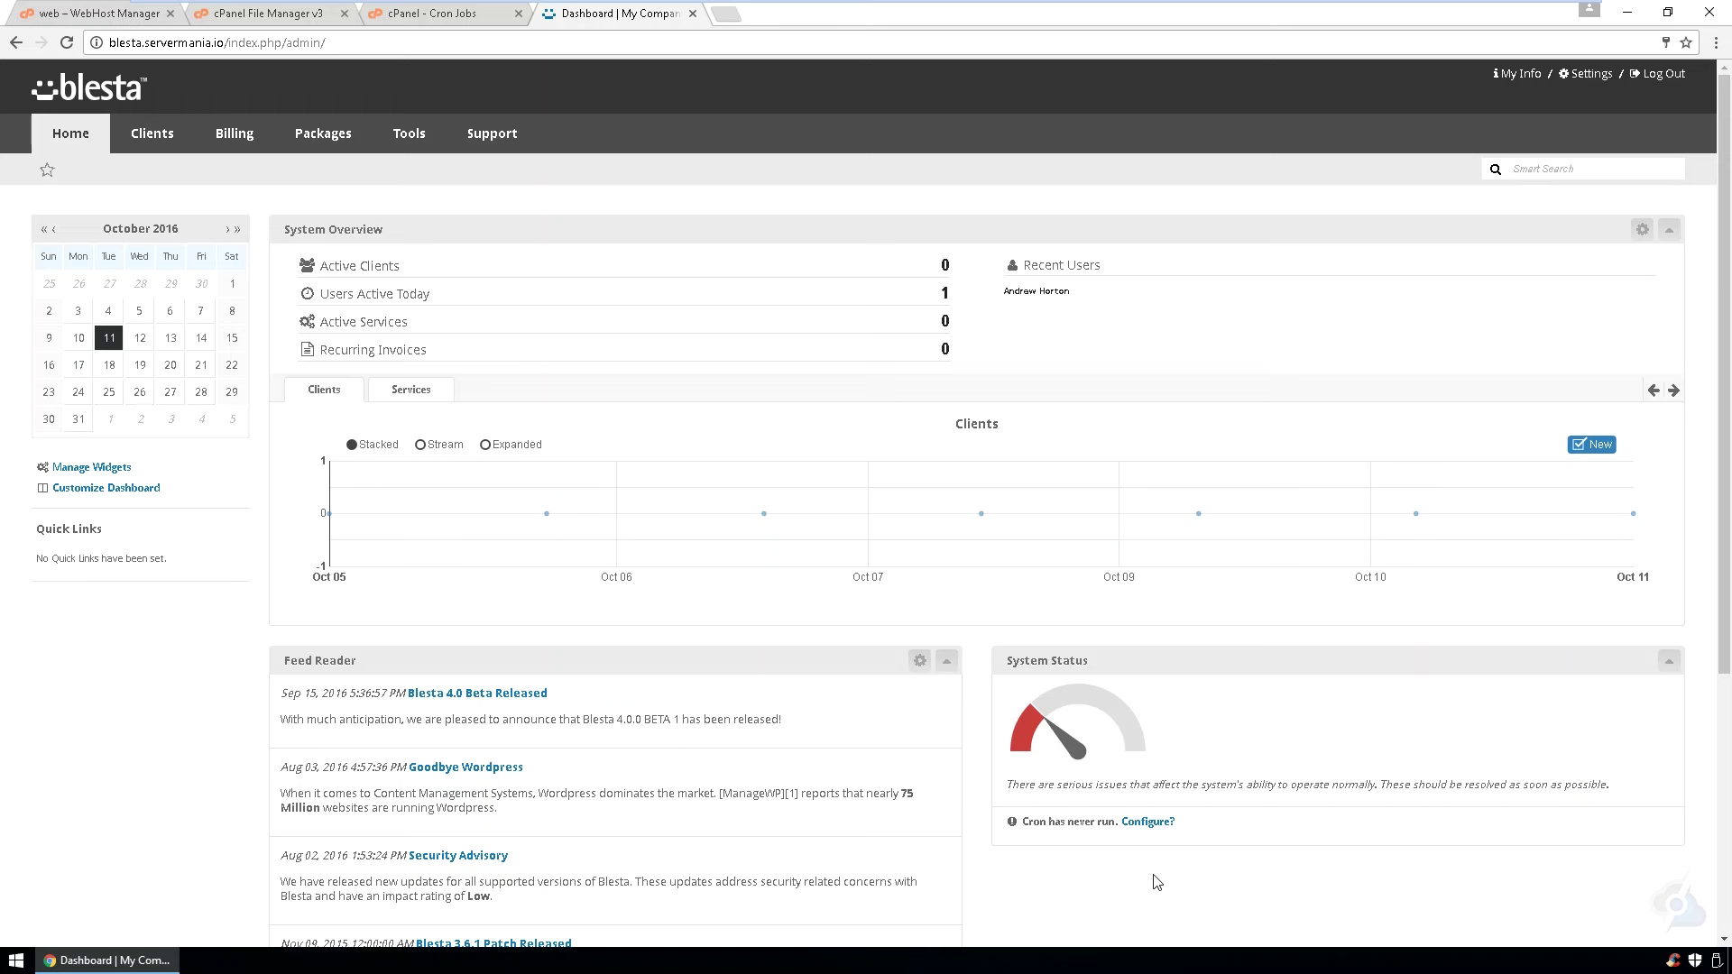
left_click(1145, 822)
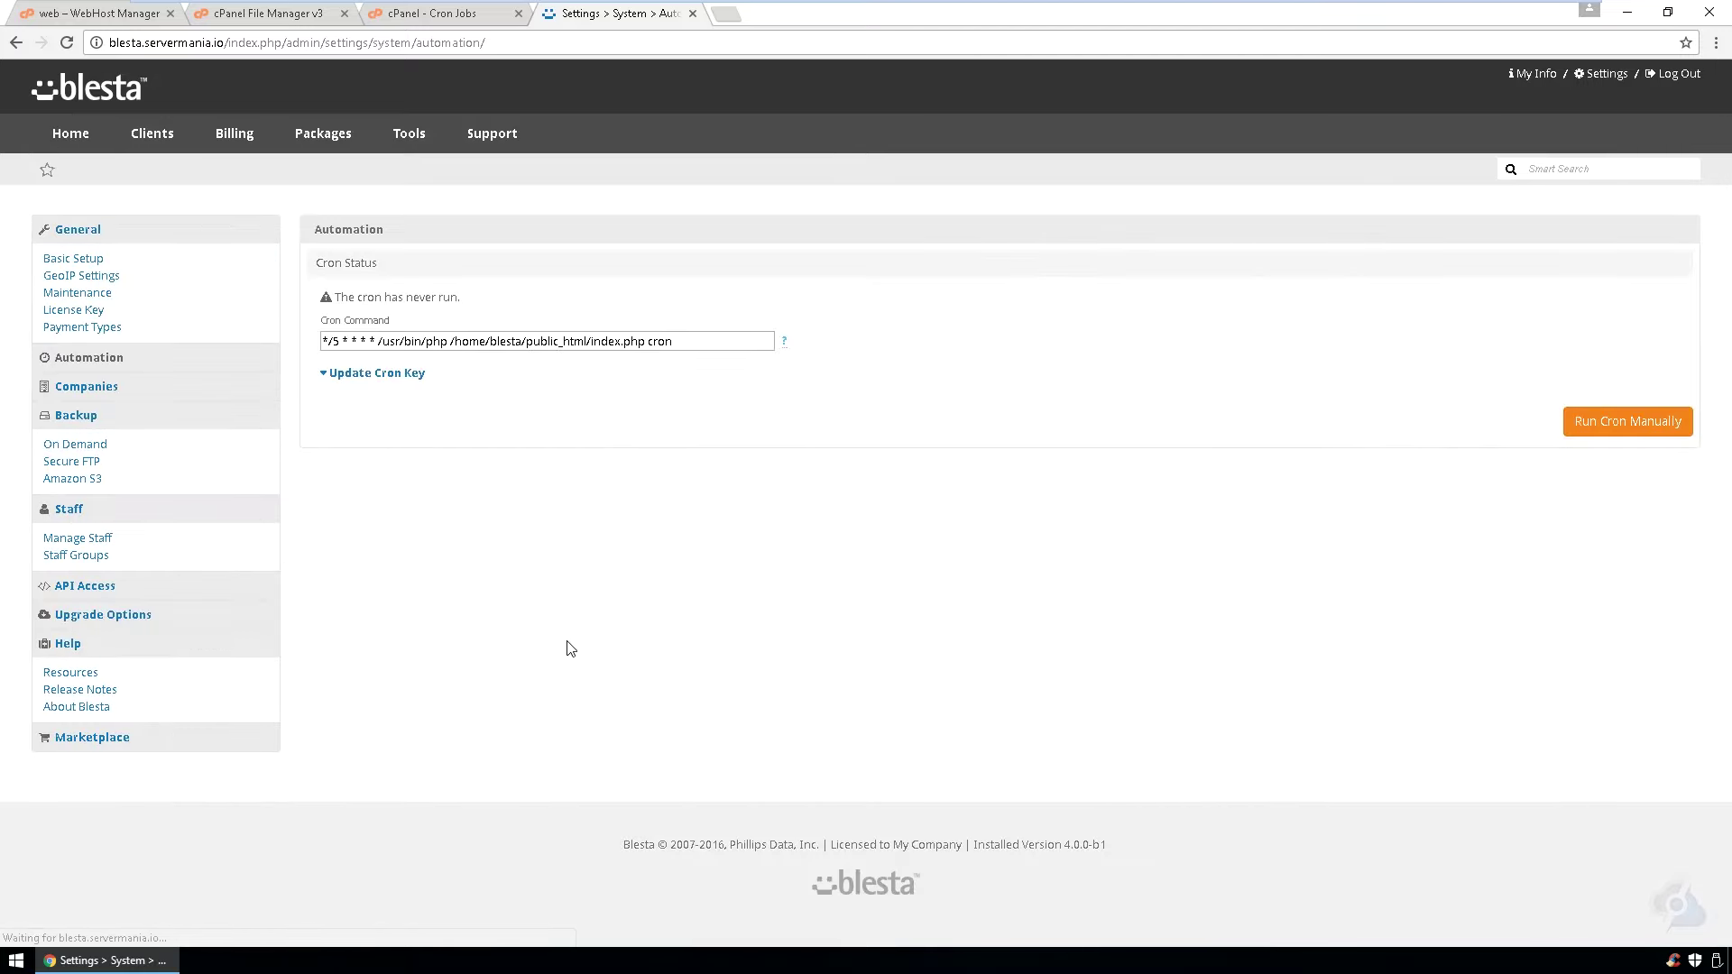
- Compare cPanel's cron job with Blesta's cron command, then run cron manually and review the log
left_click(436, 16)
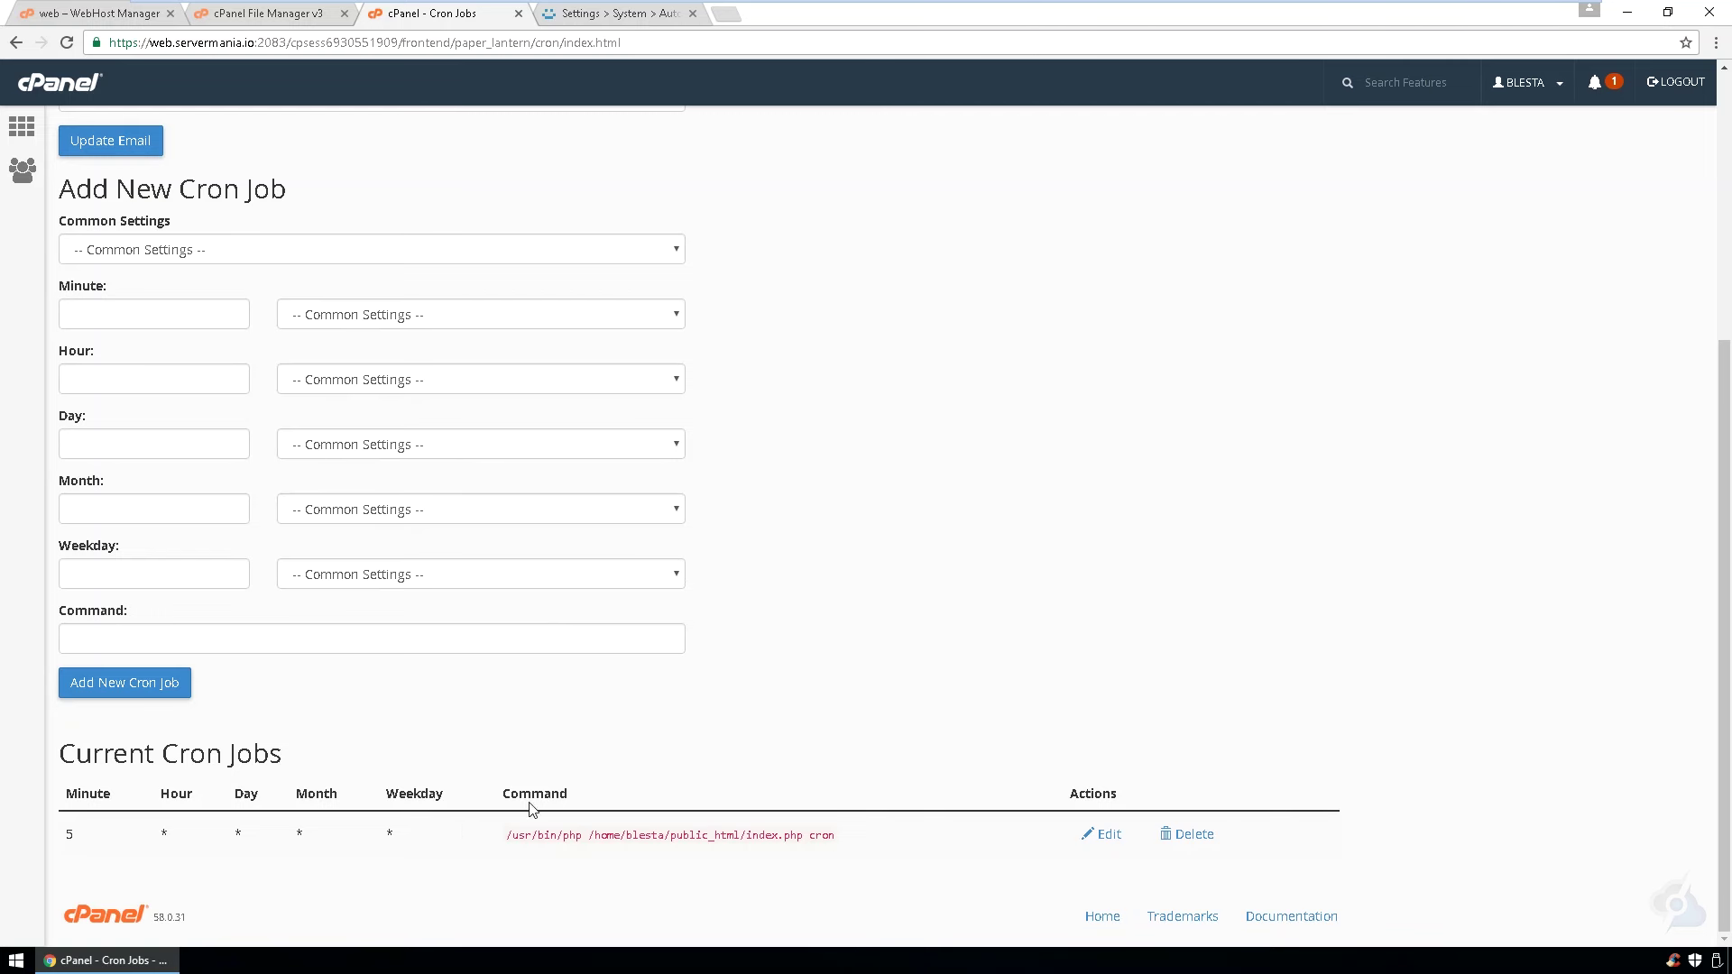
left_click(575, 14)
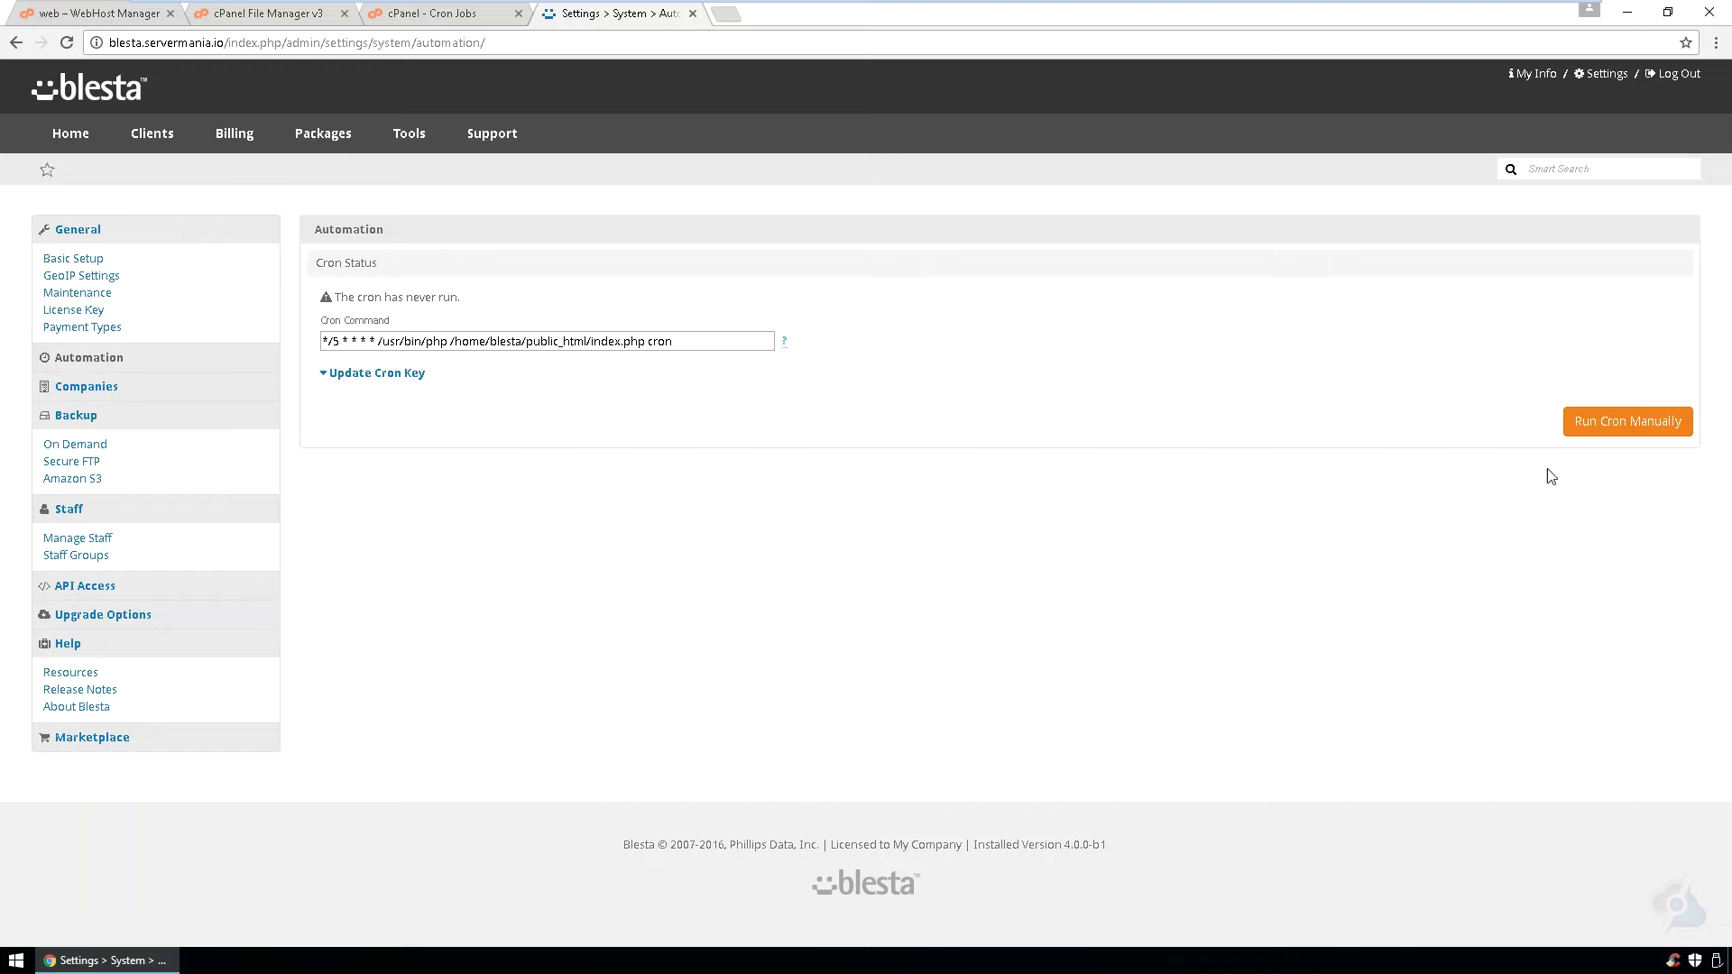
left_click(1612, 425)
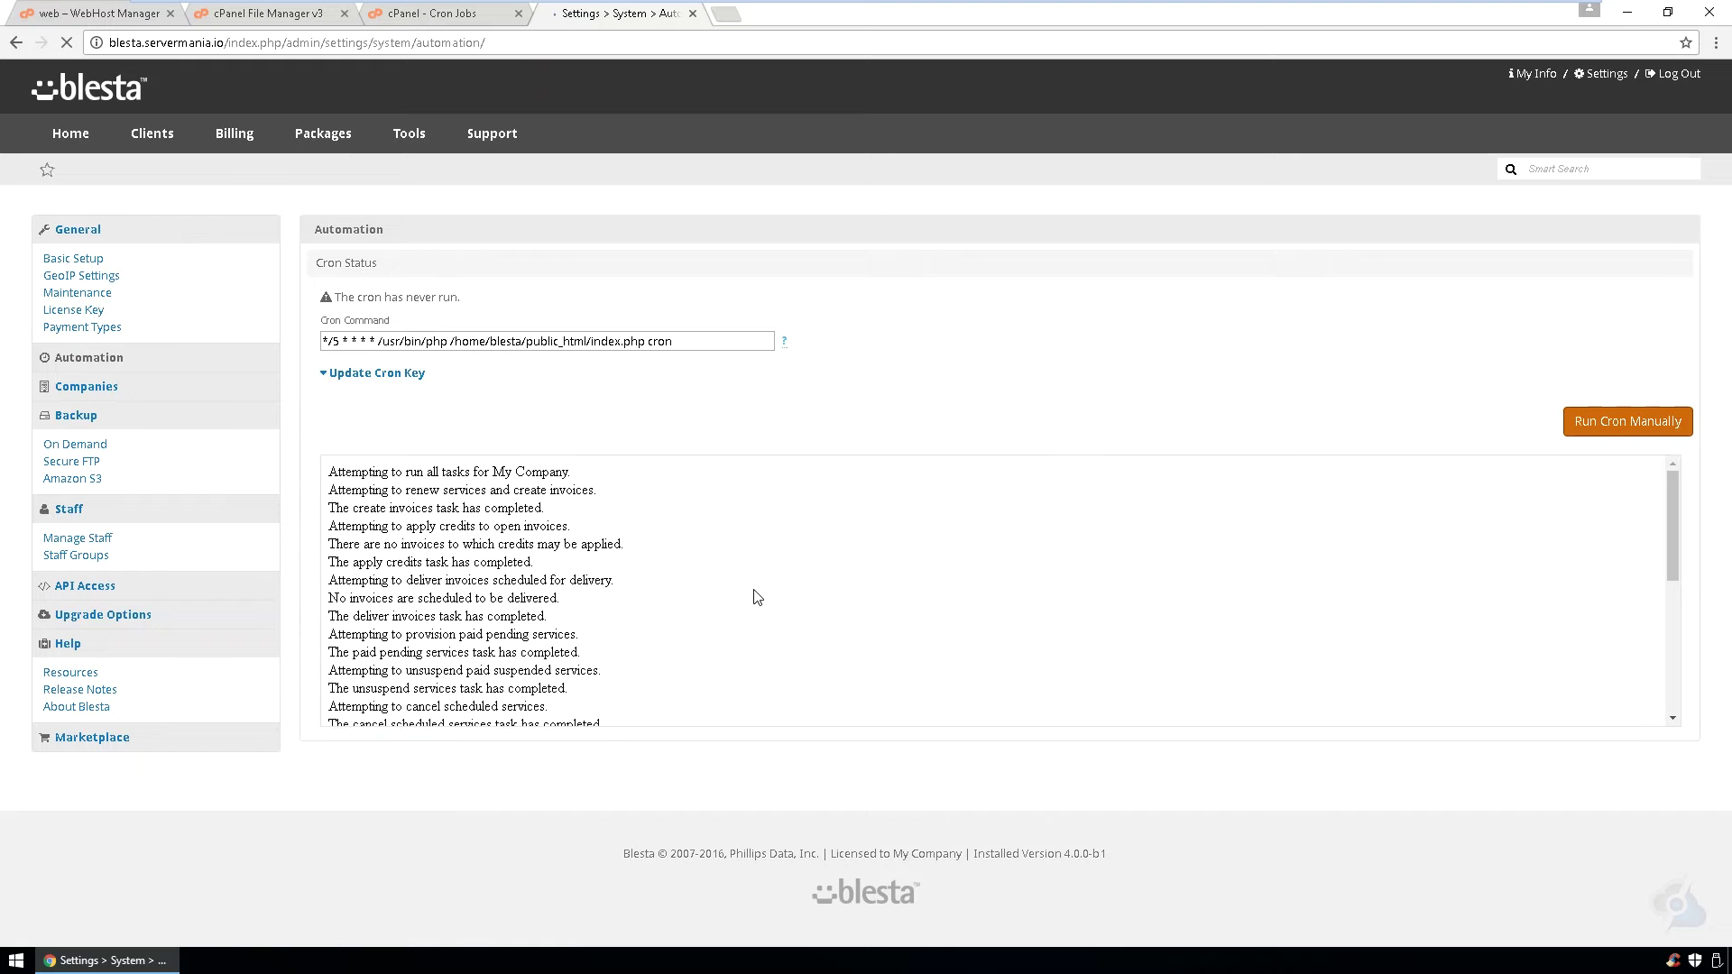
scroll(757, 597, "down", 5)
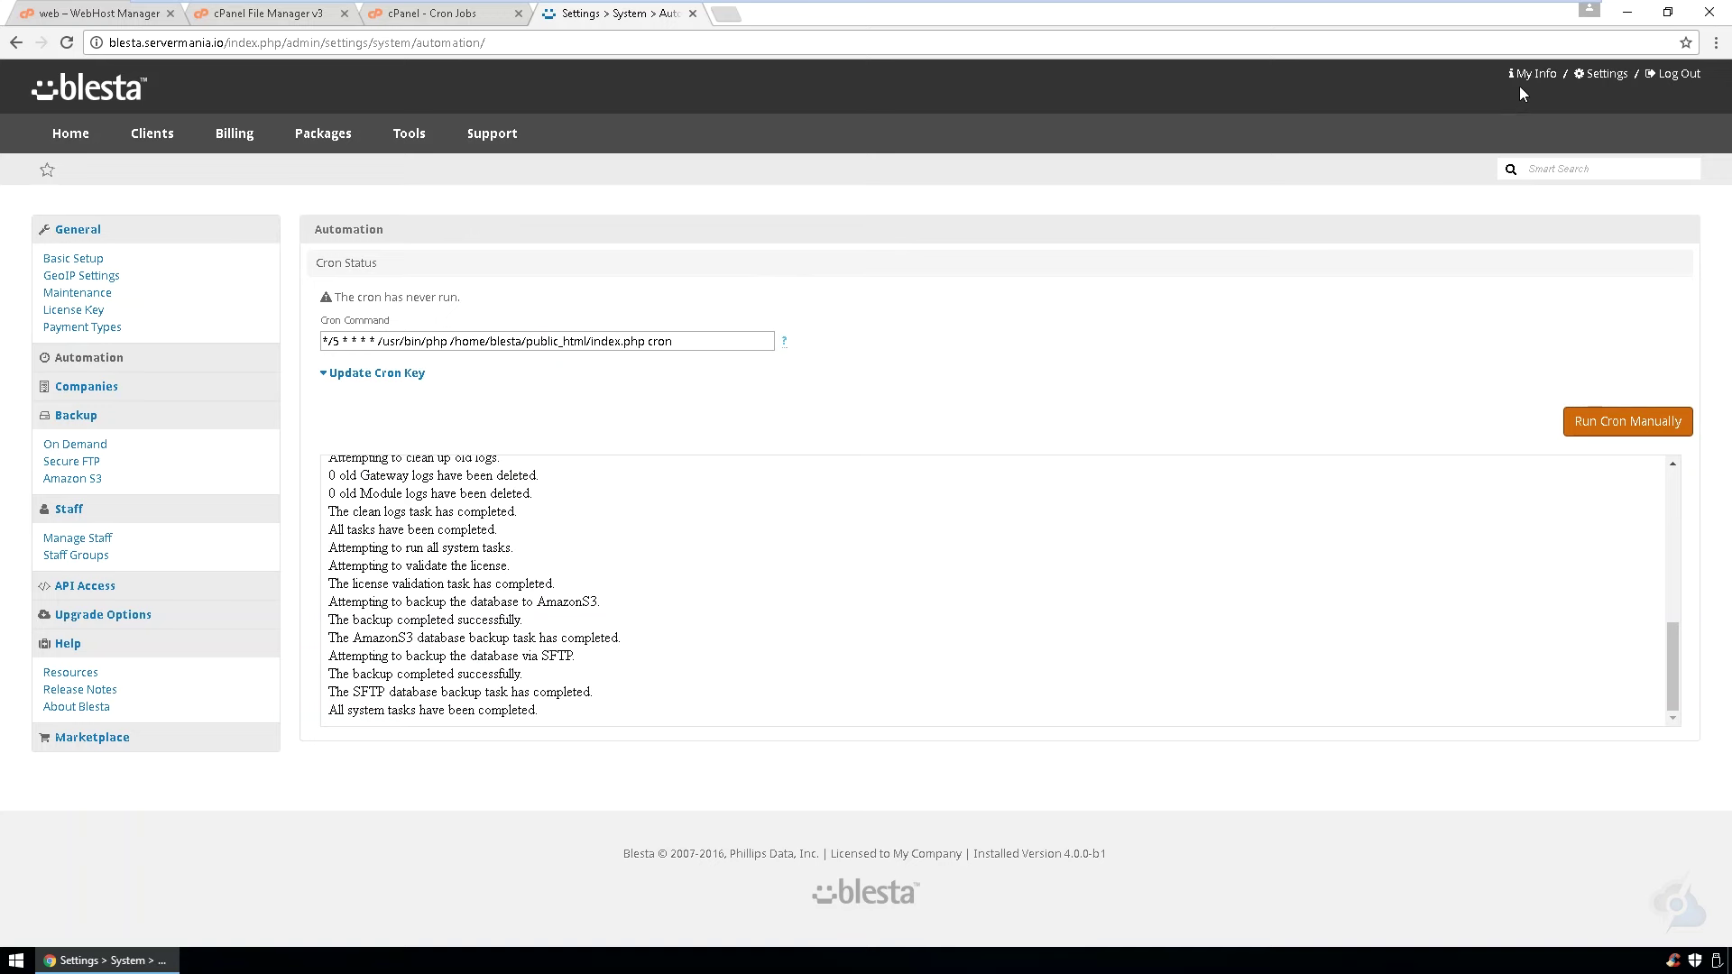
- Install the cPanel module from Settings > Modules > Available
left_click(1589, 77)
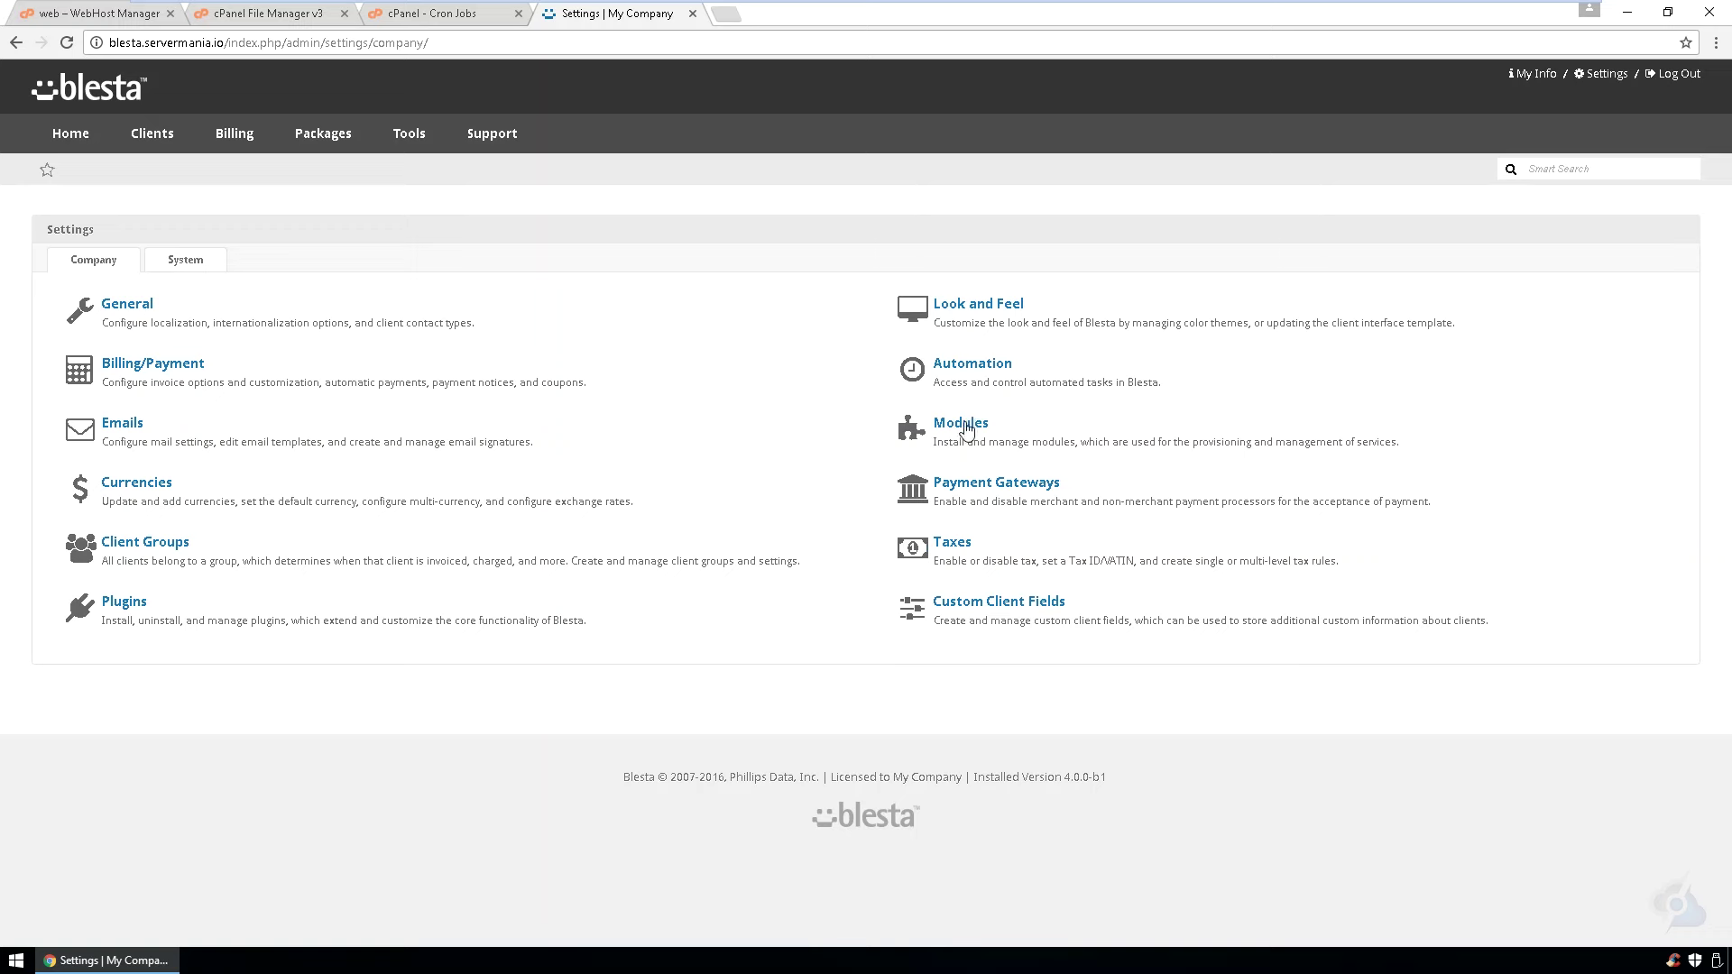
left_click(963, 424)
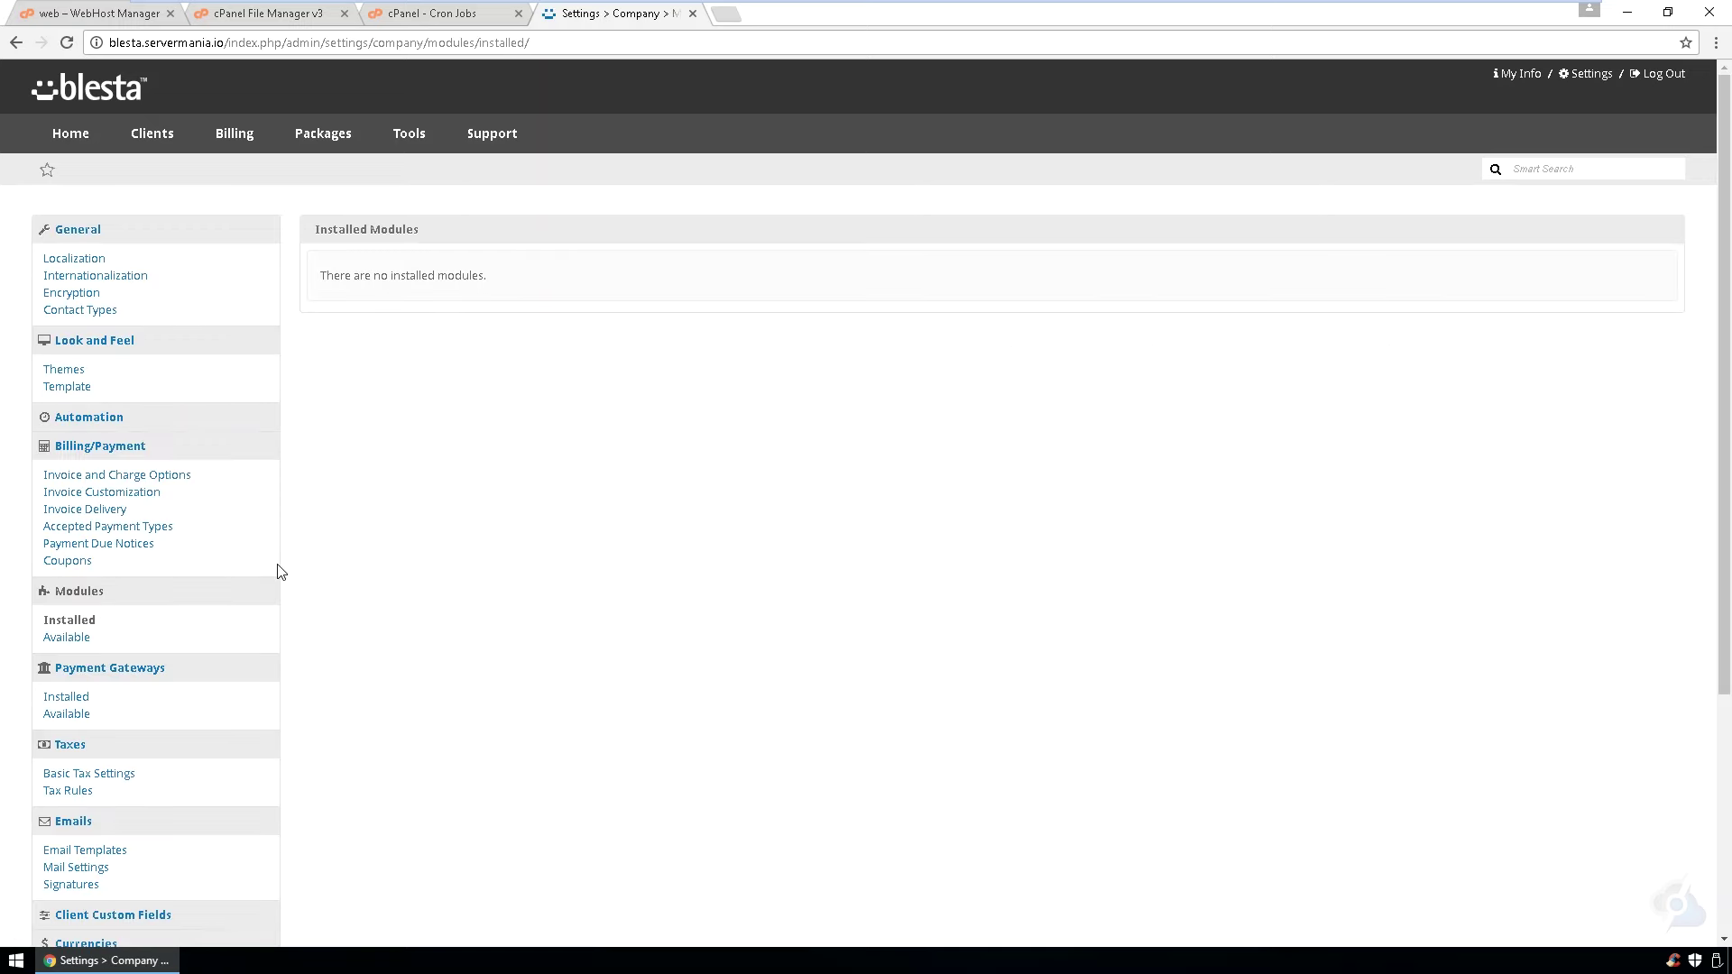
left_click(60, 639)
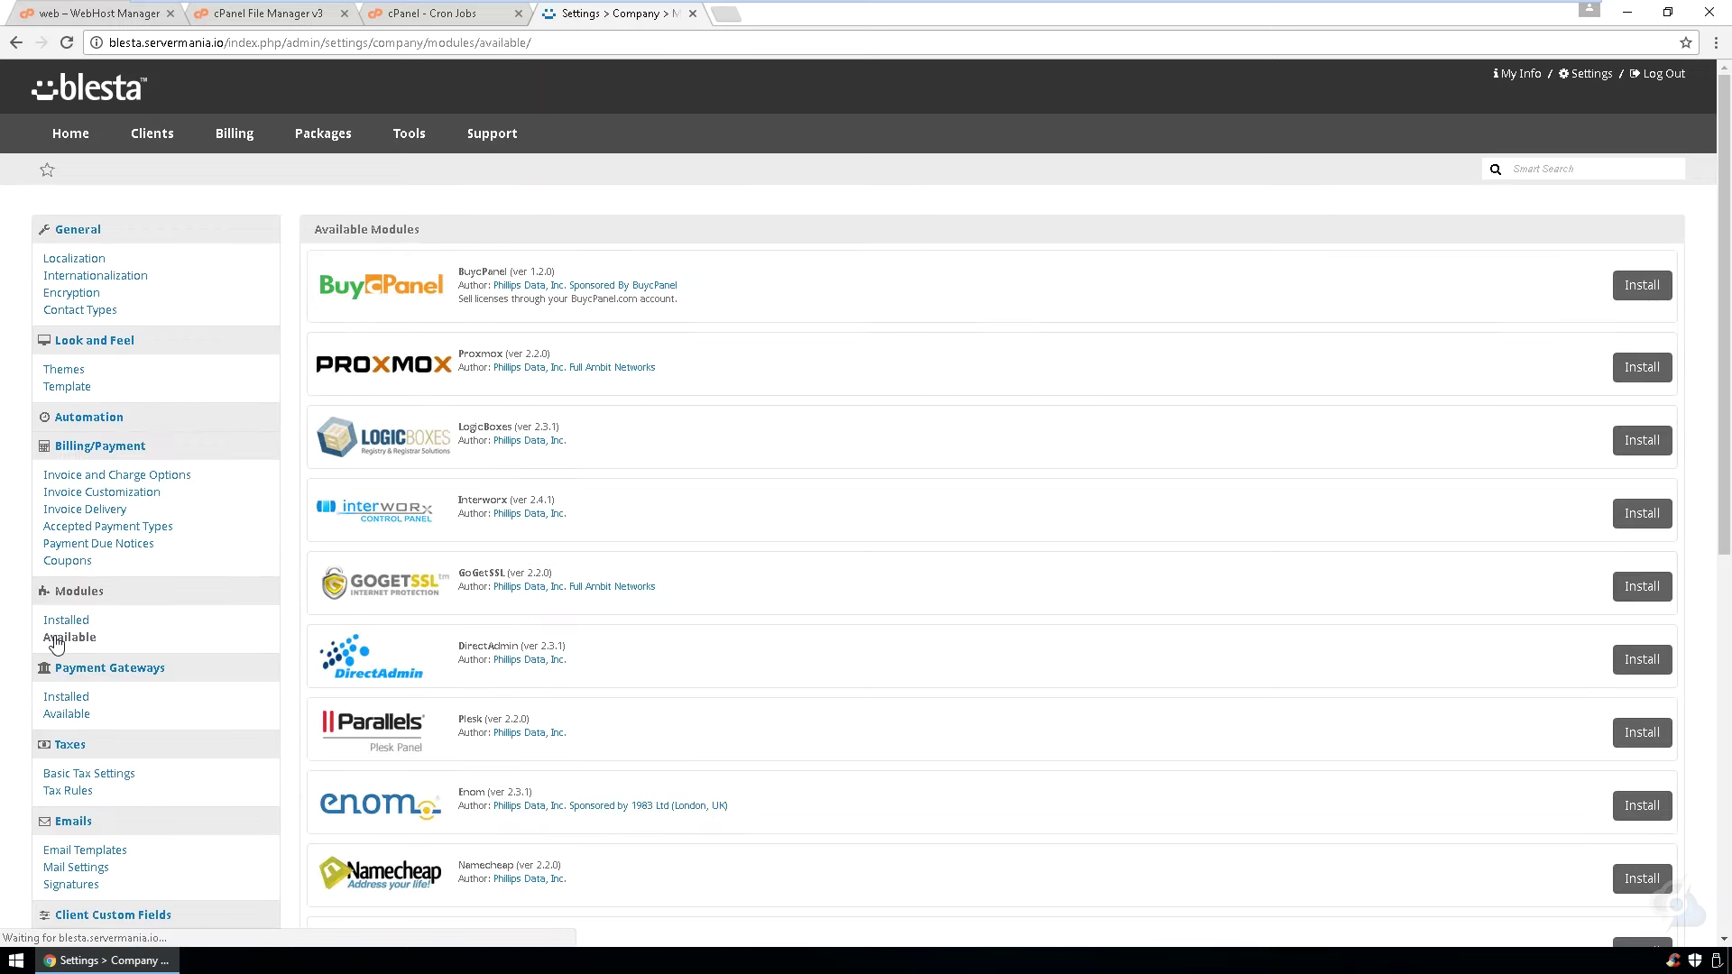
scroll(1052, 665, "down", 4)
scroll(1052, 665, "down", 4)
left_click(1637, 565)
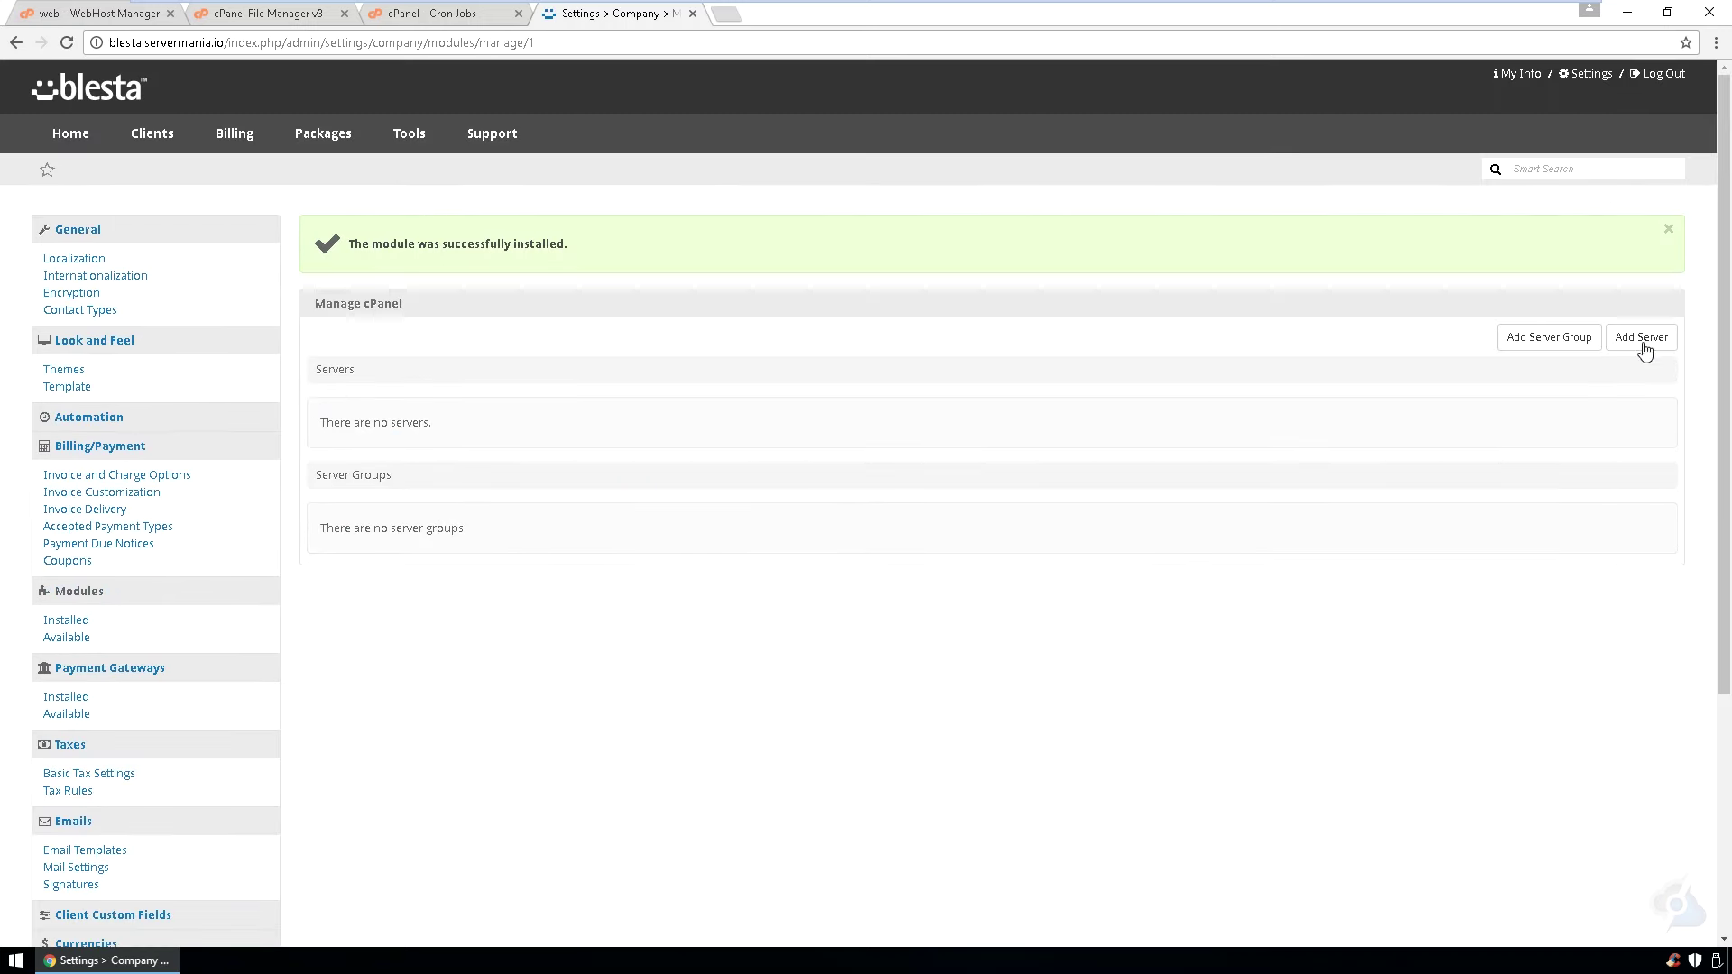
- Add a server labelled web.servermania.io, hostname web.servermania.io, user root, pasted remote key, limit 100
left_click(1624, 339)
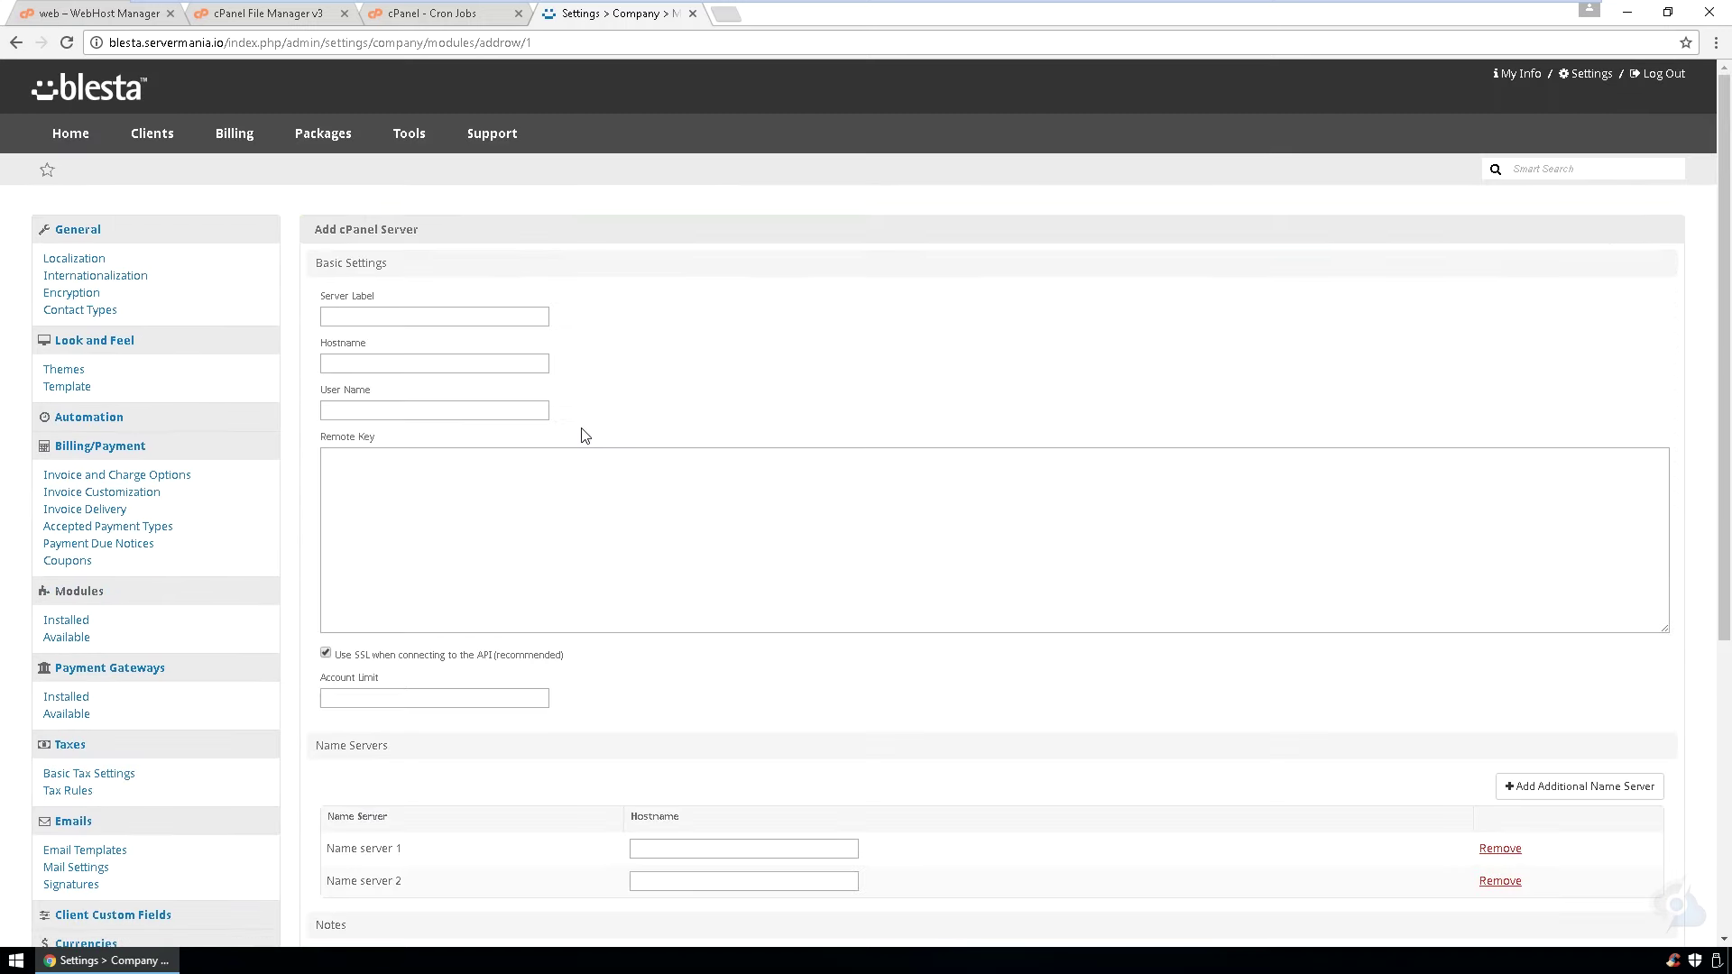
left_click(388, 311)
left_click(384, 328)
left_click(376, 360)
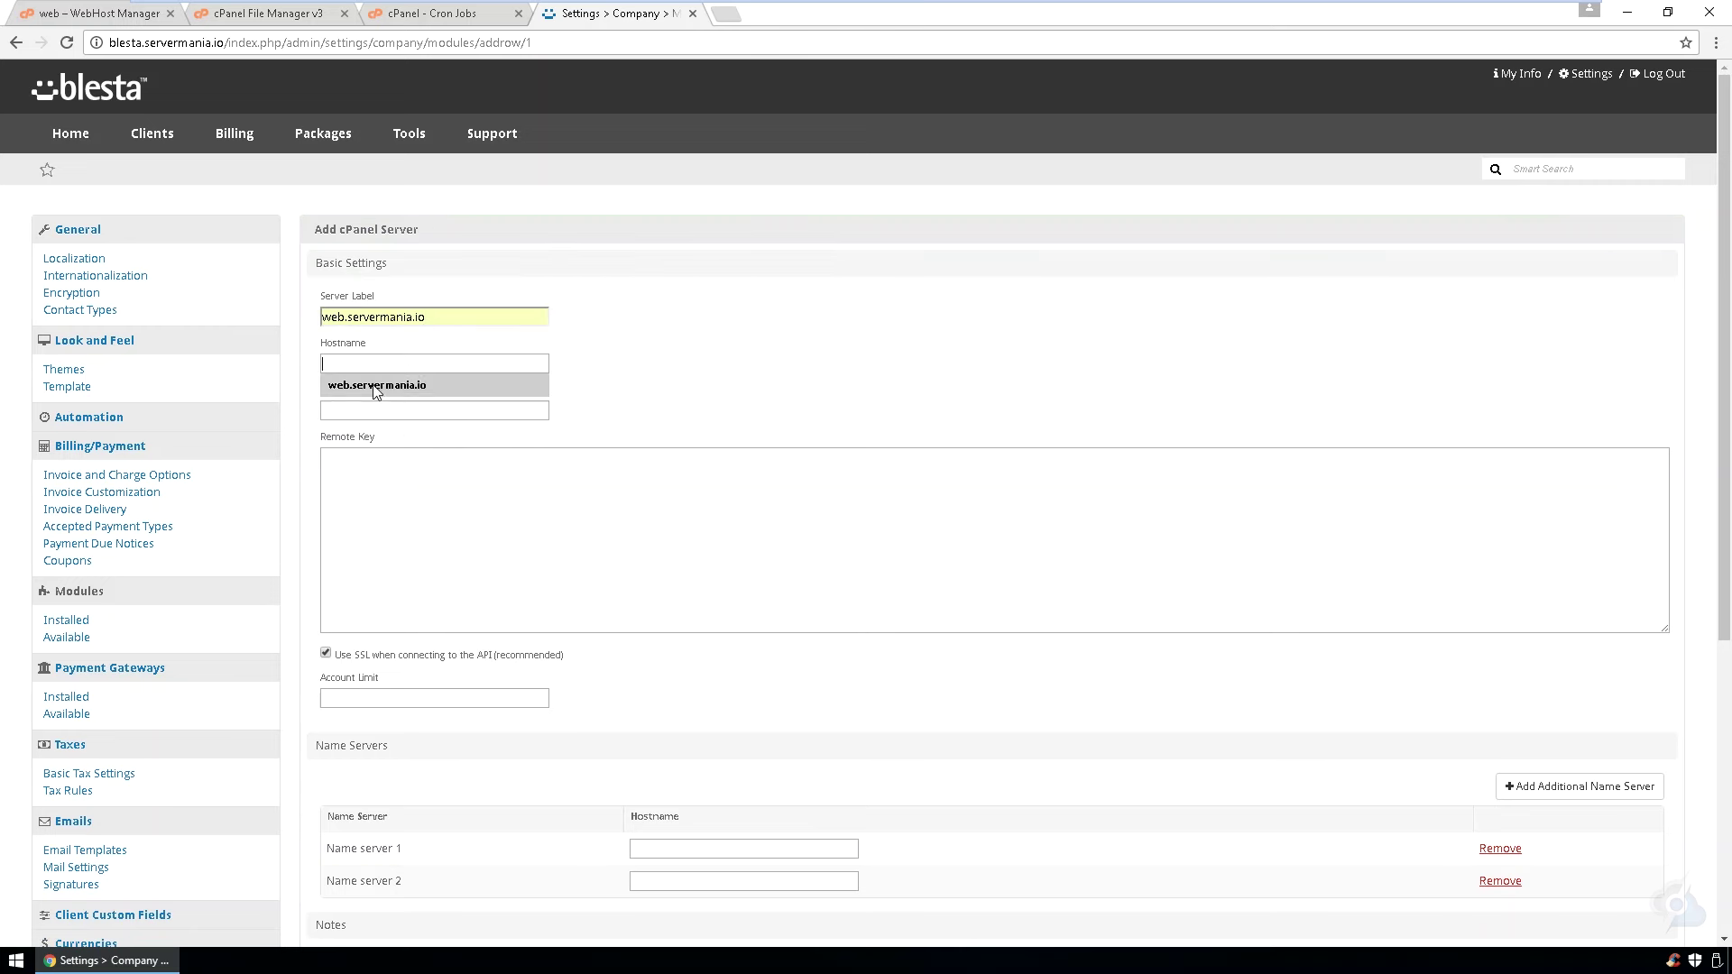
left_click(378, 388)
left_click(381, 404)
left_click(376, 428)
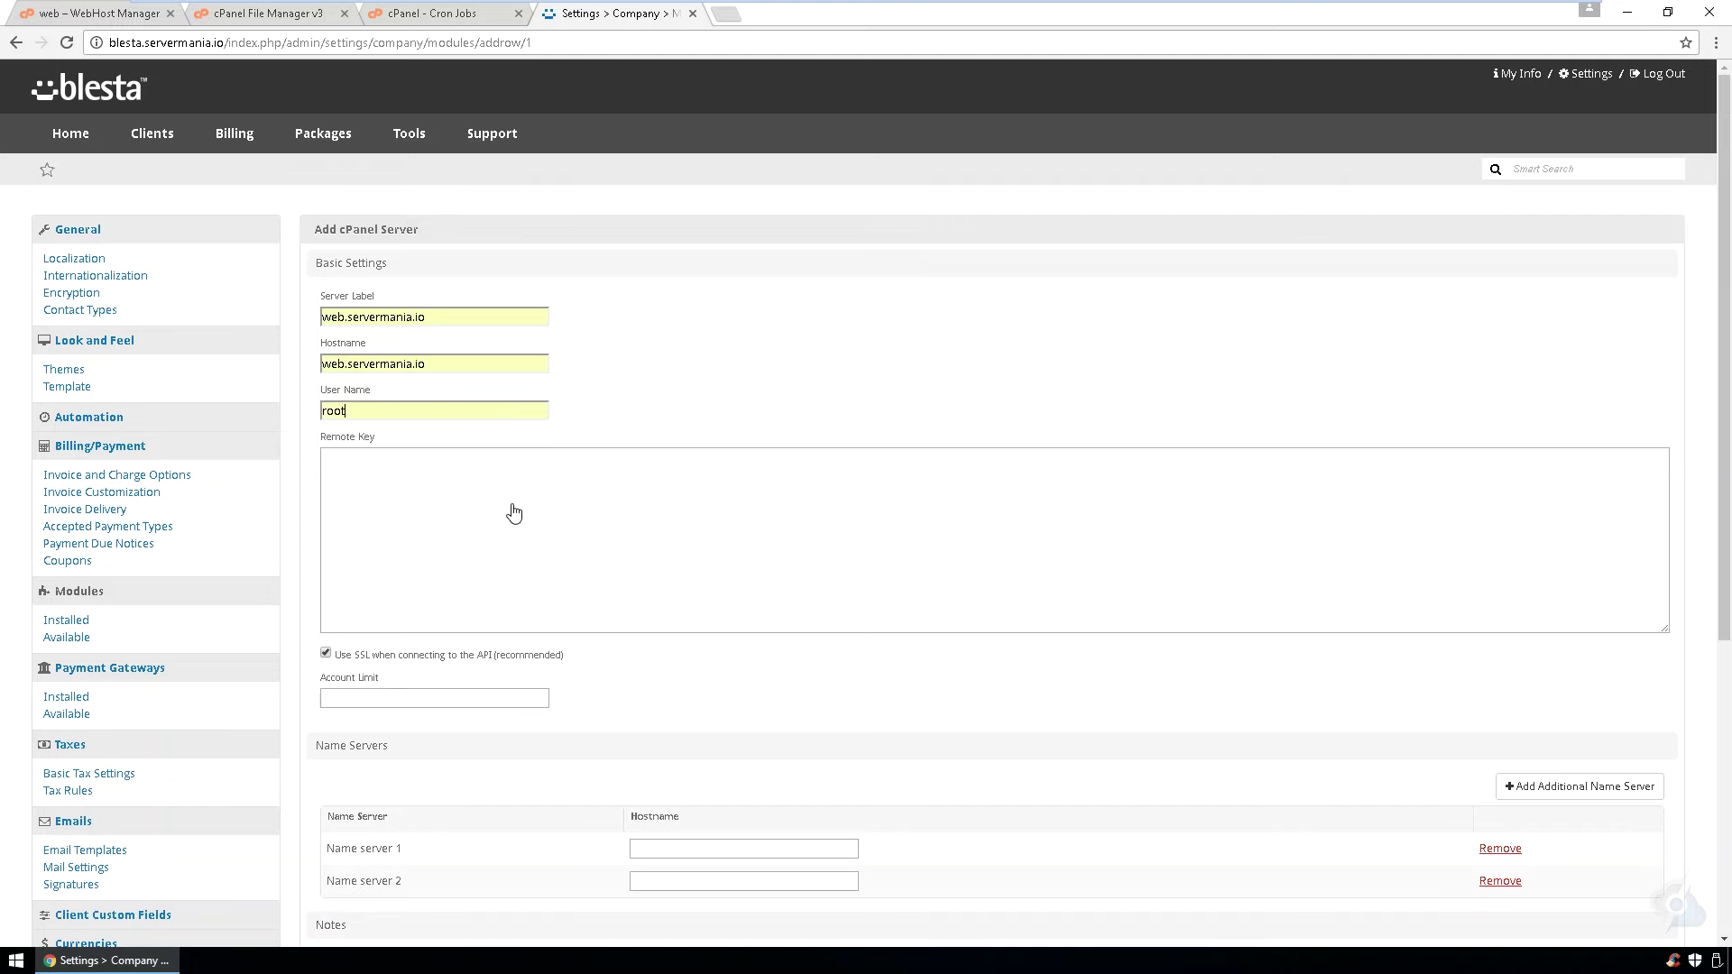
left_click(617, 505)
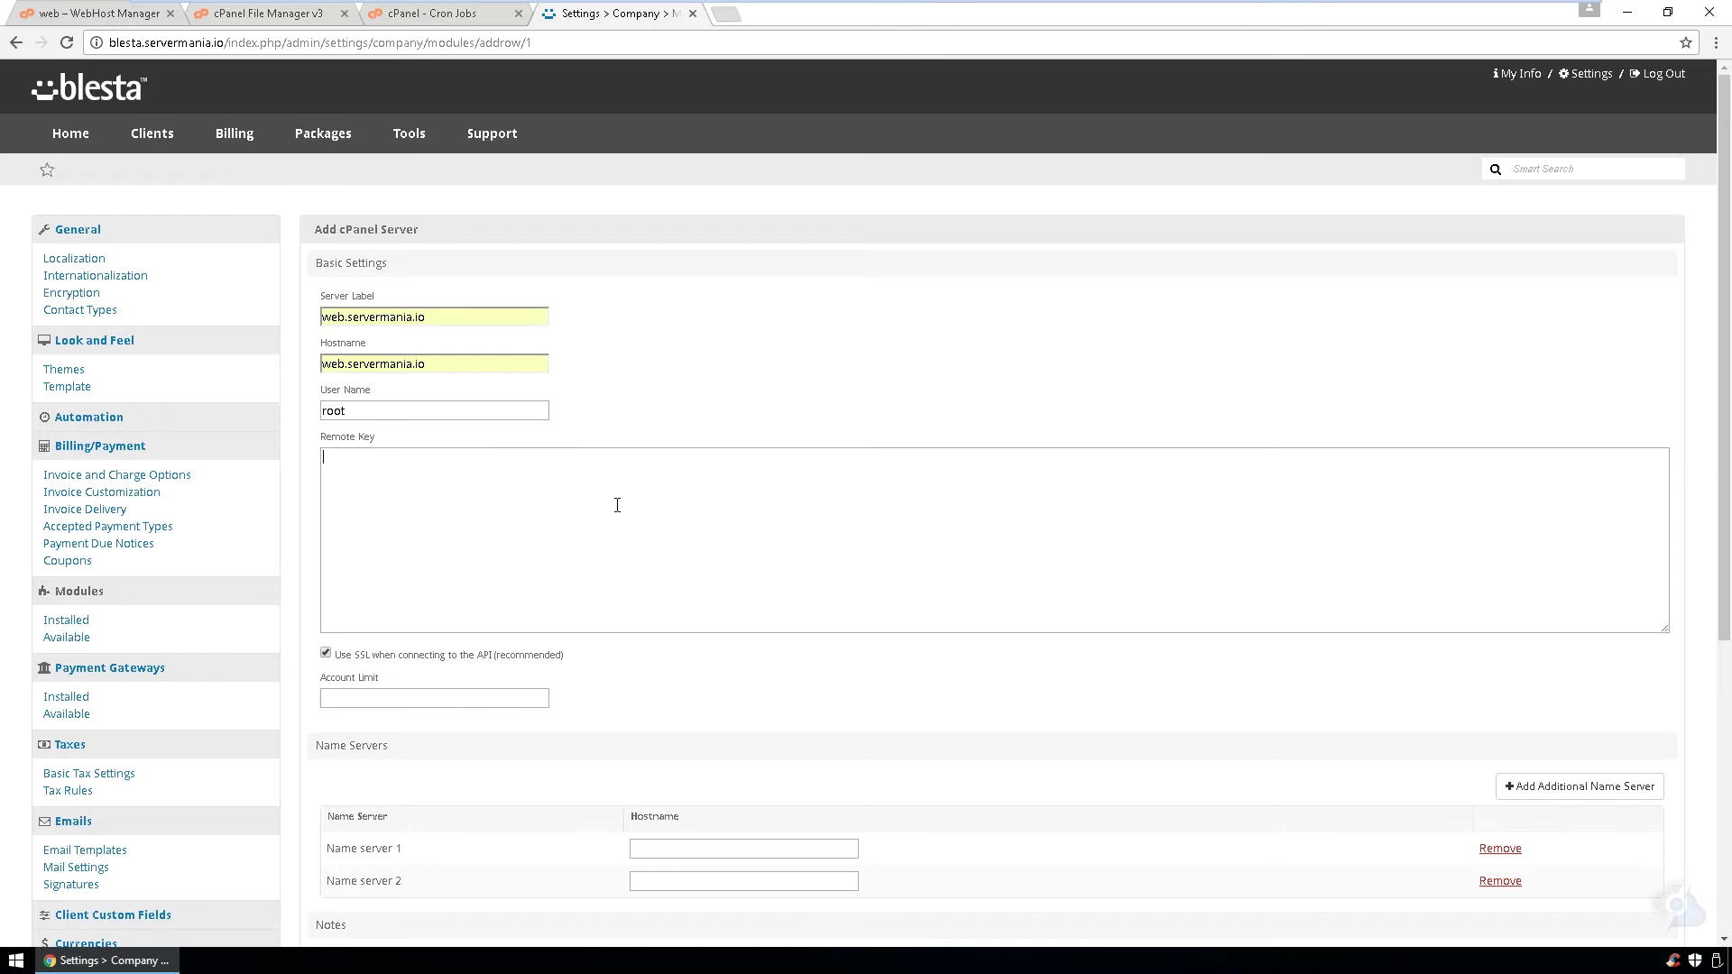
key("ctrl+v")
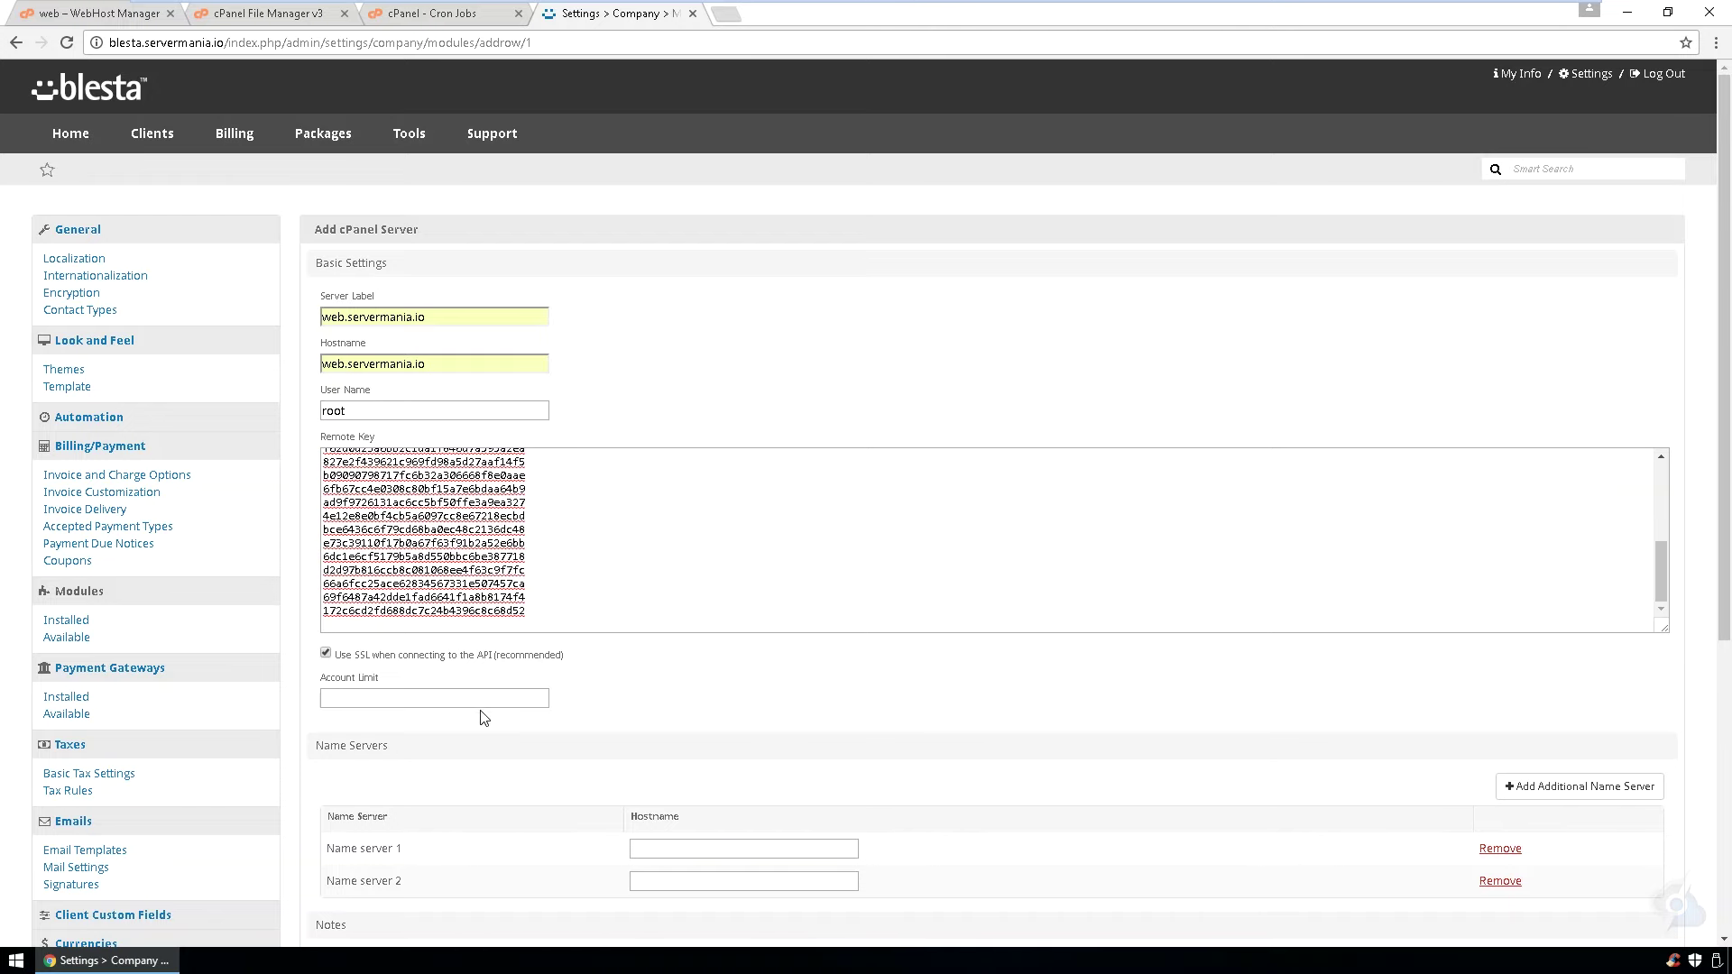
left_click(485, 701)
left_click(448, 723)
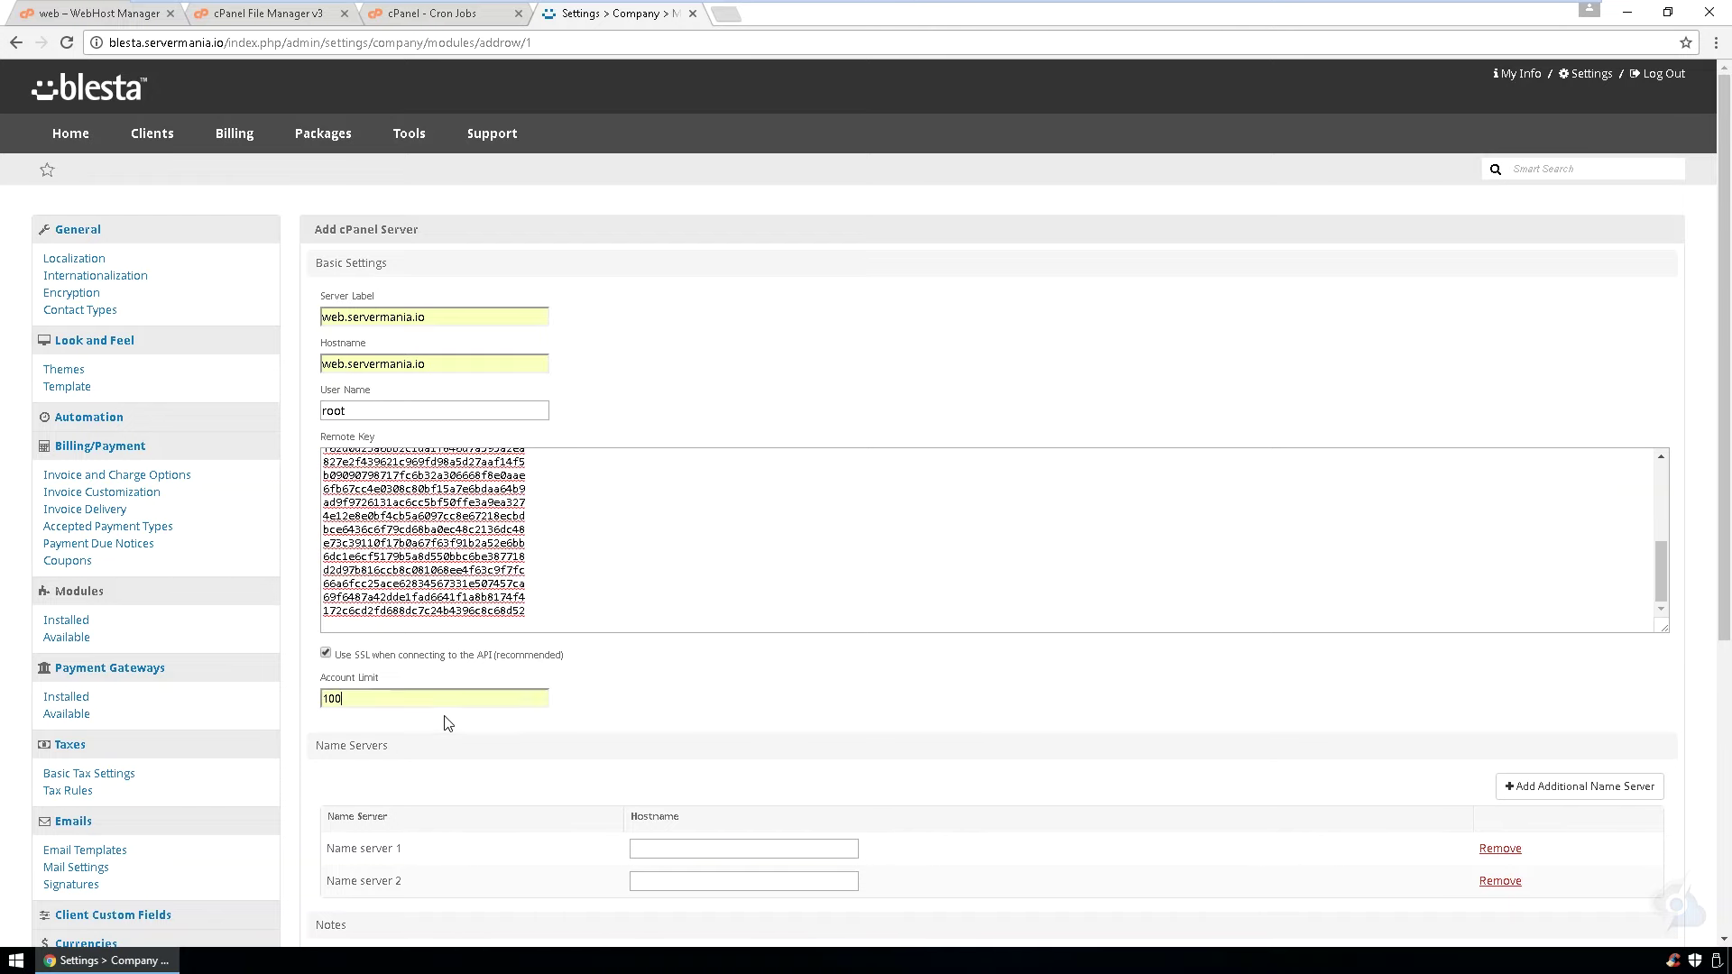
- Set name servers dns1.servermania.io and dns2.servermania.io and save the server
left_click(729, 845)
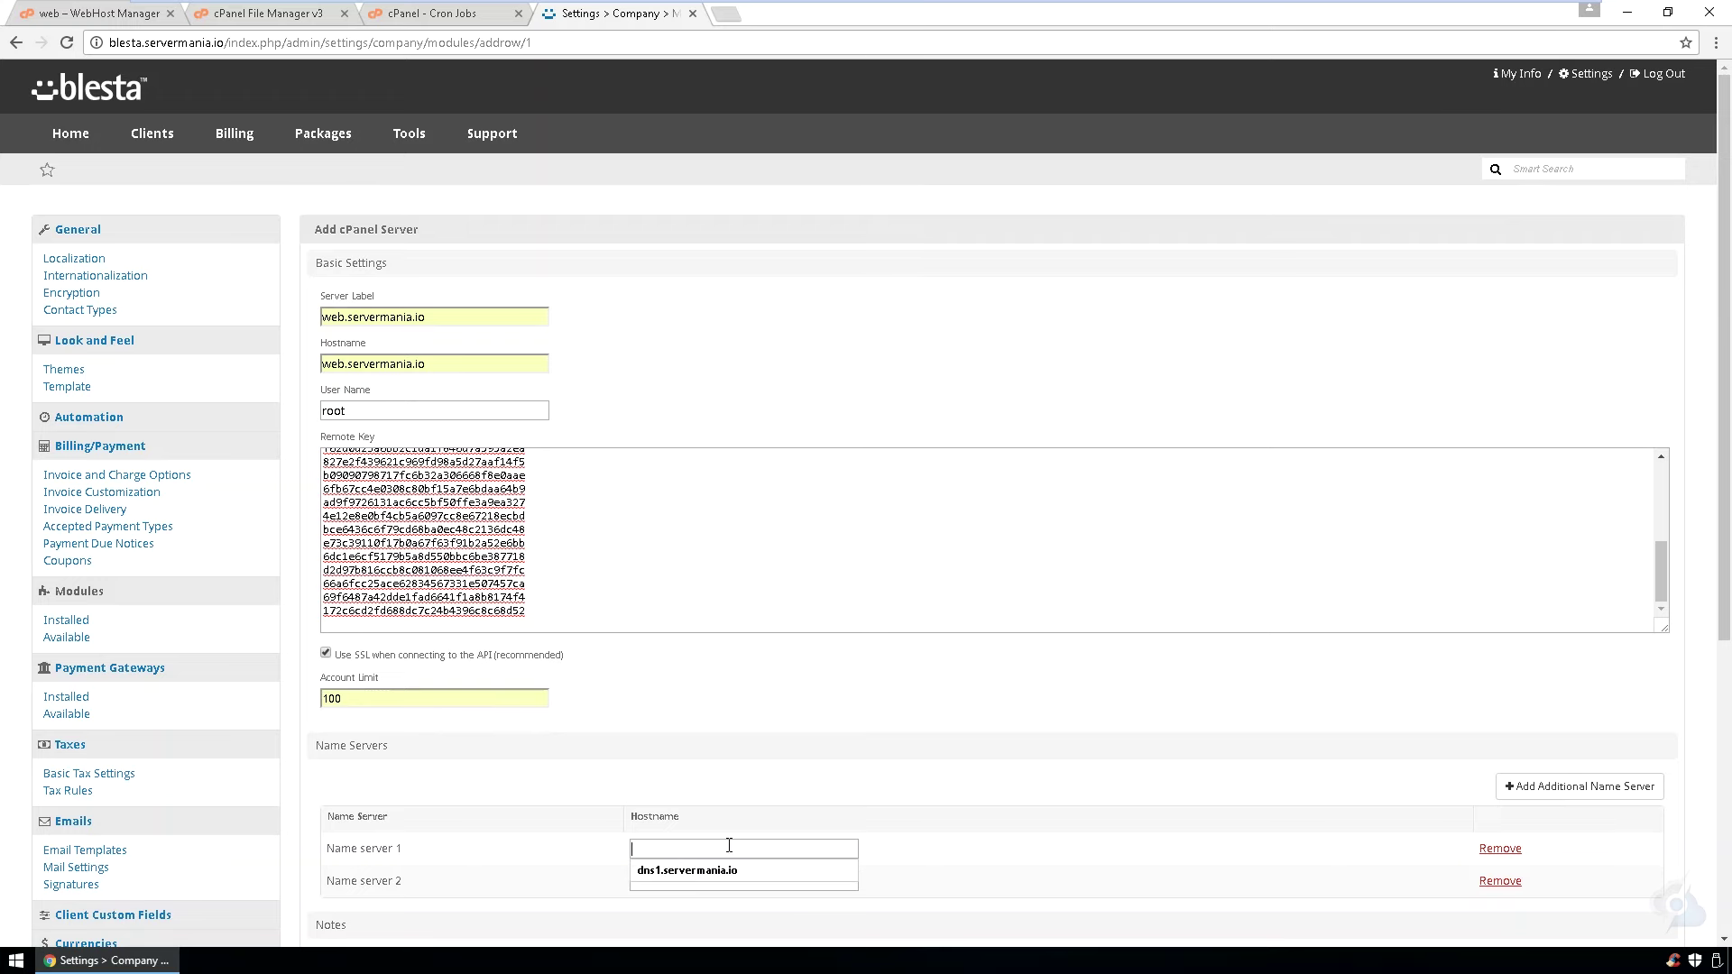
left_click(686, 868)
left_click(689, 881)
left_click(688, 911)
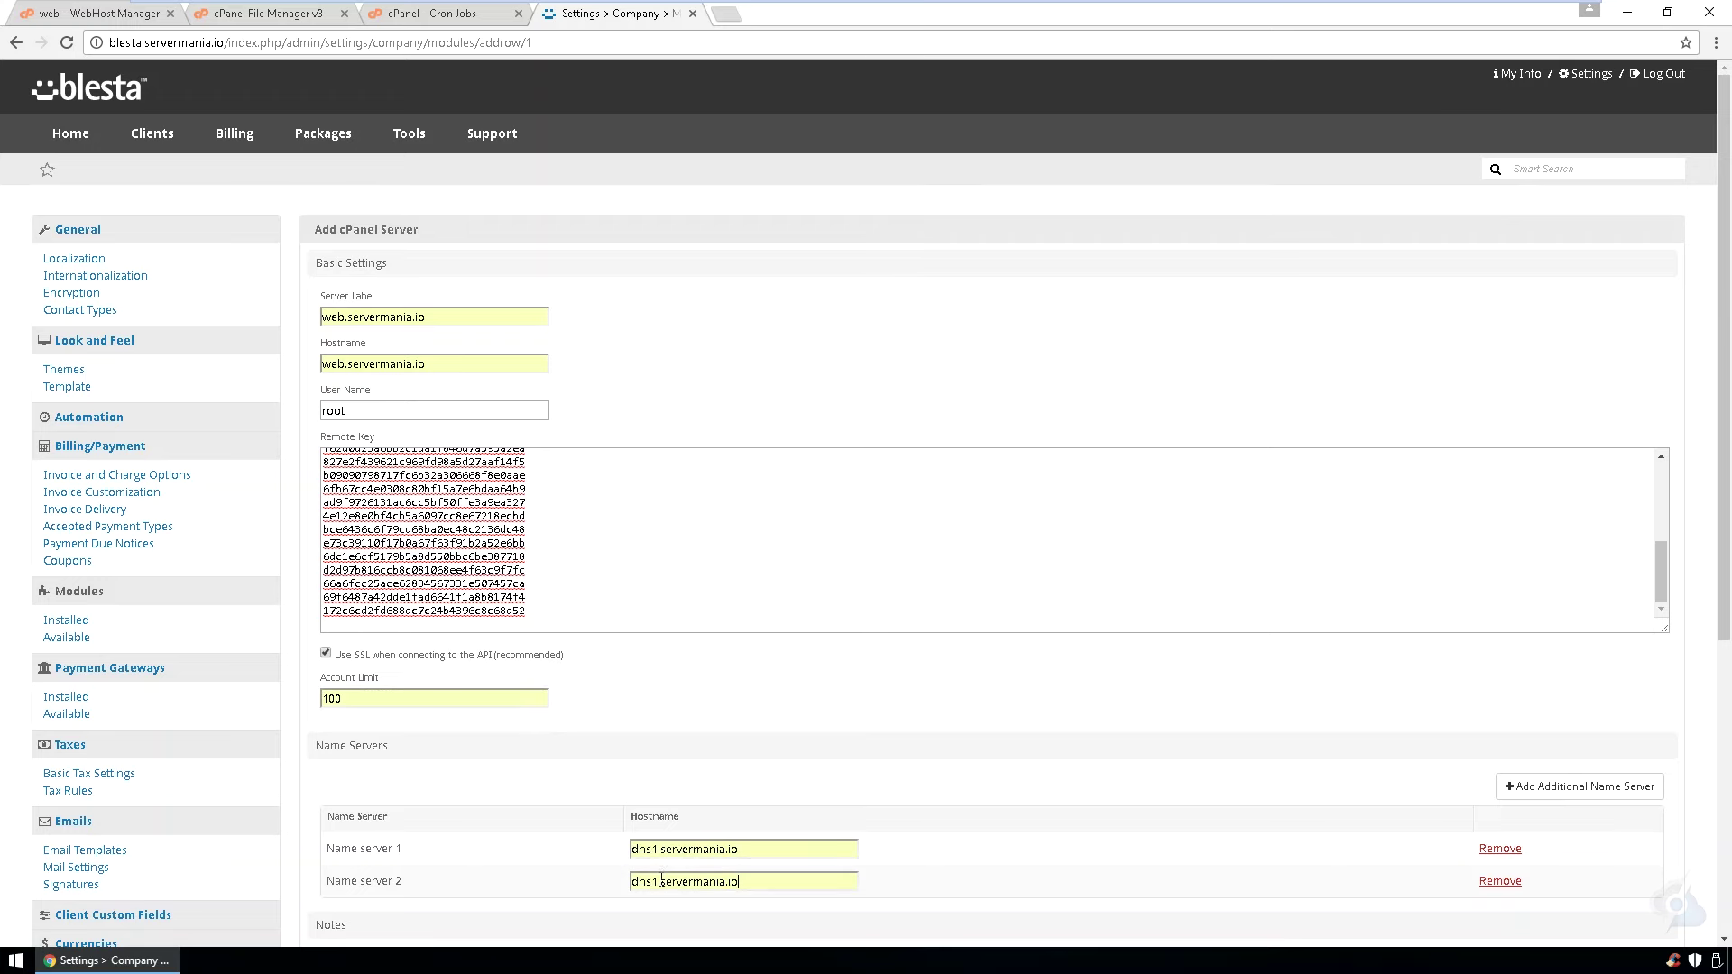
left_click(656, 883)
key("BackSpace")
type("2")
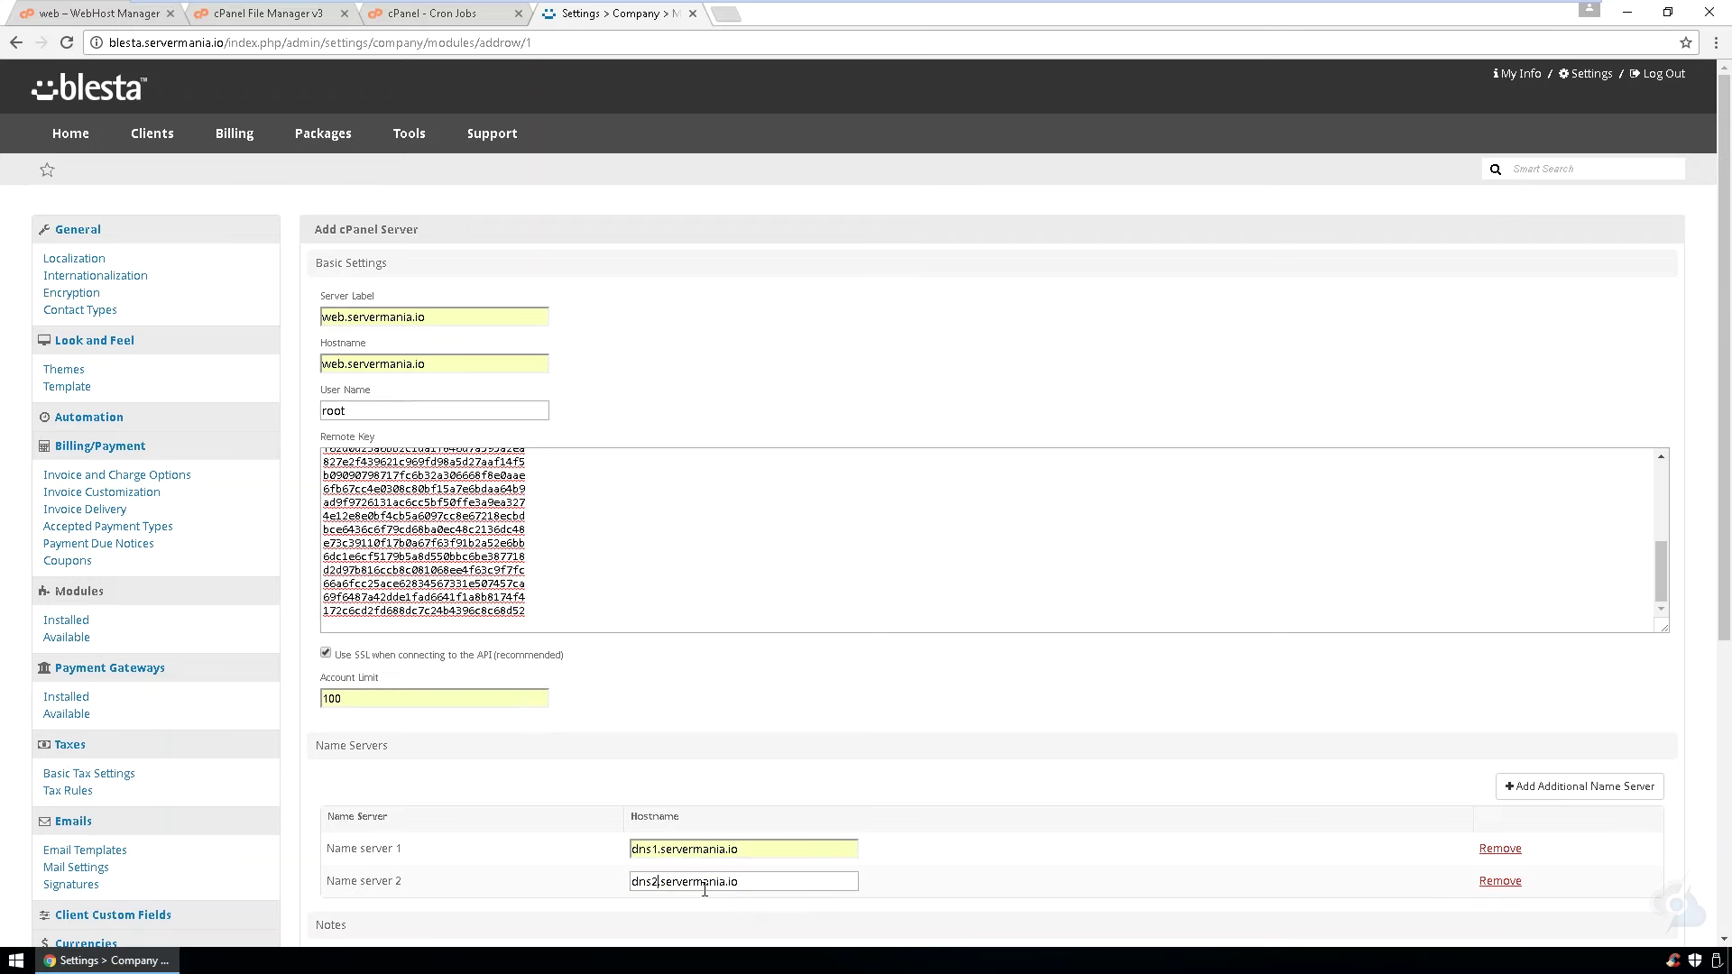
scroll(533, 779, "down", 4)
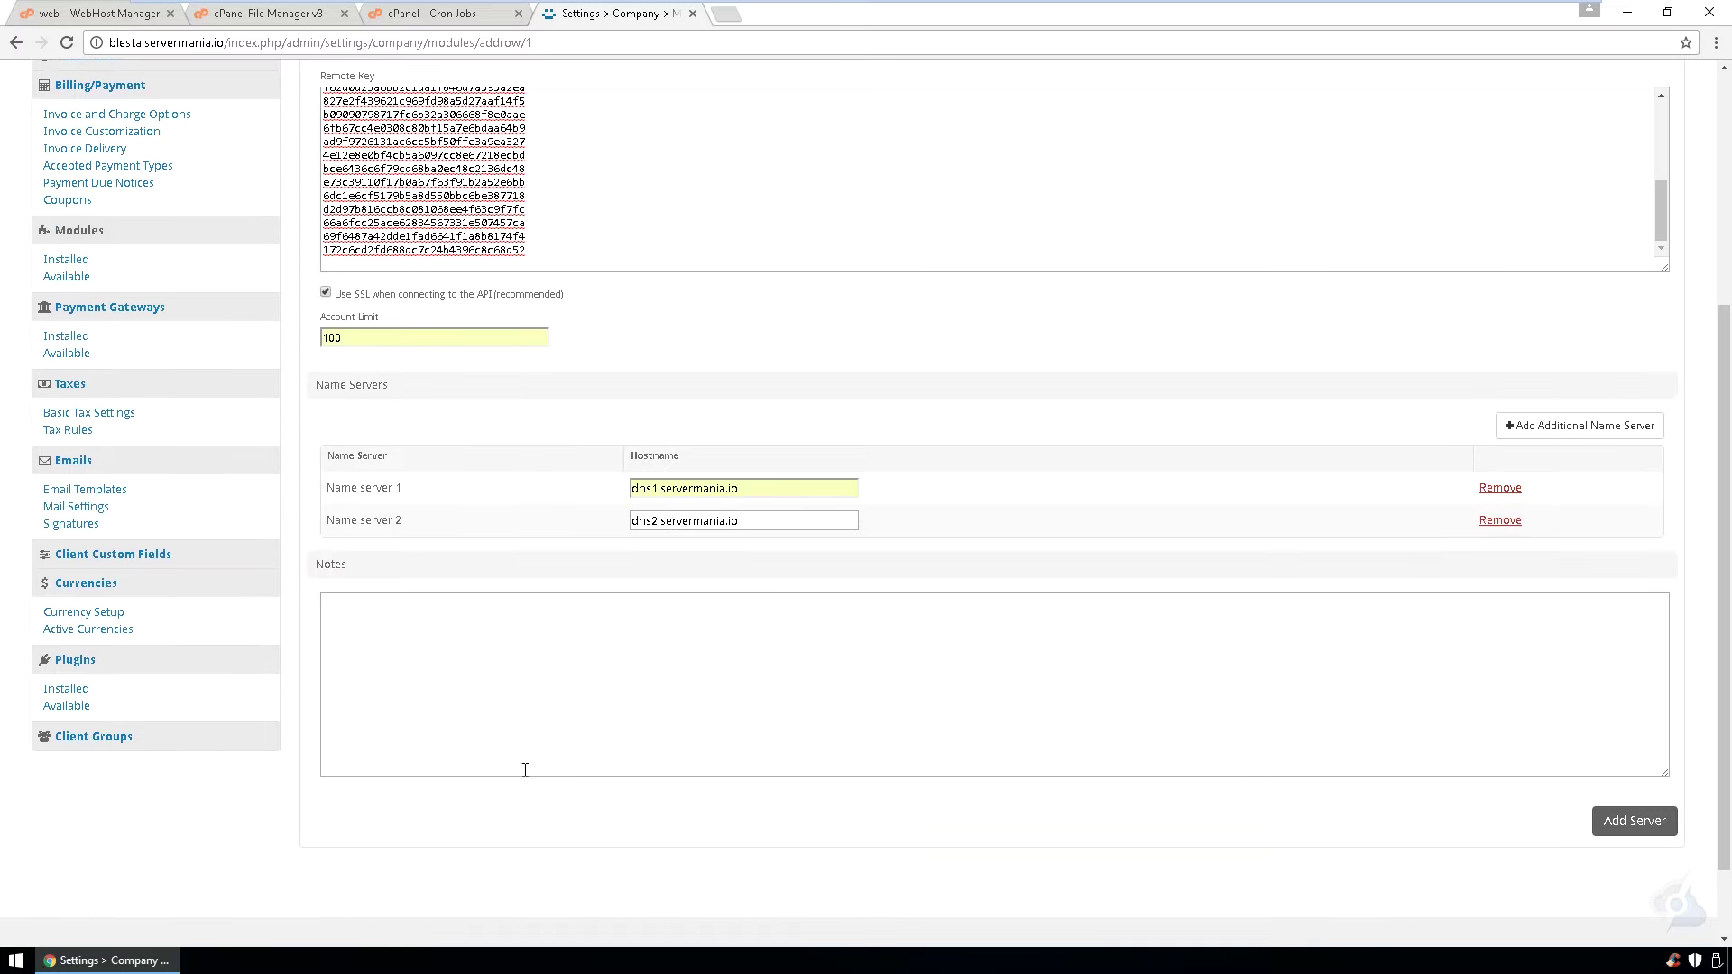
left_click(1602, 818)
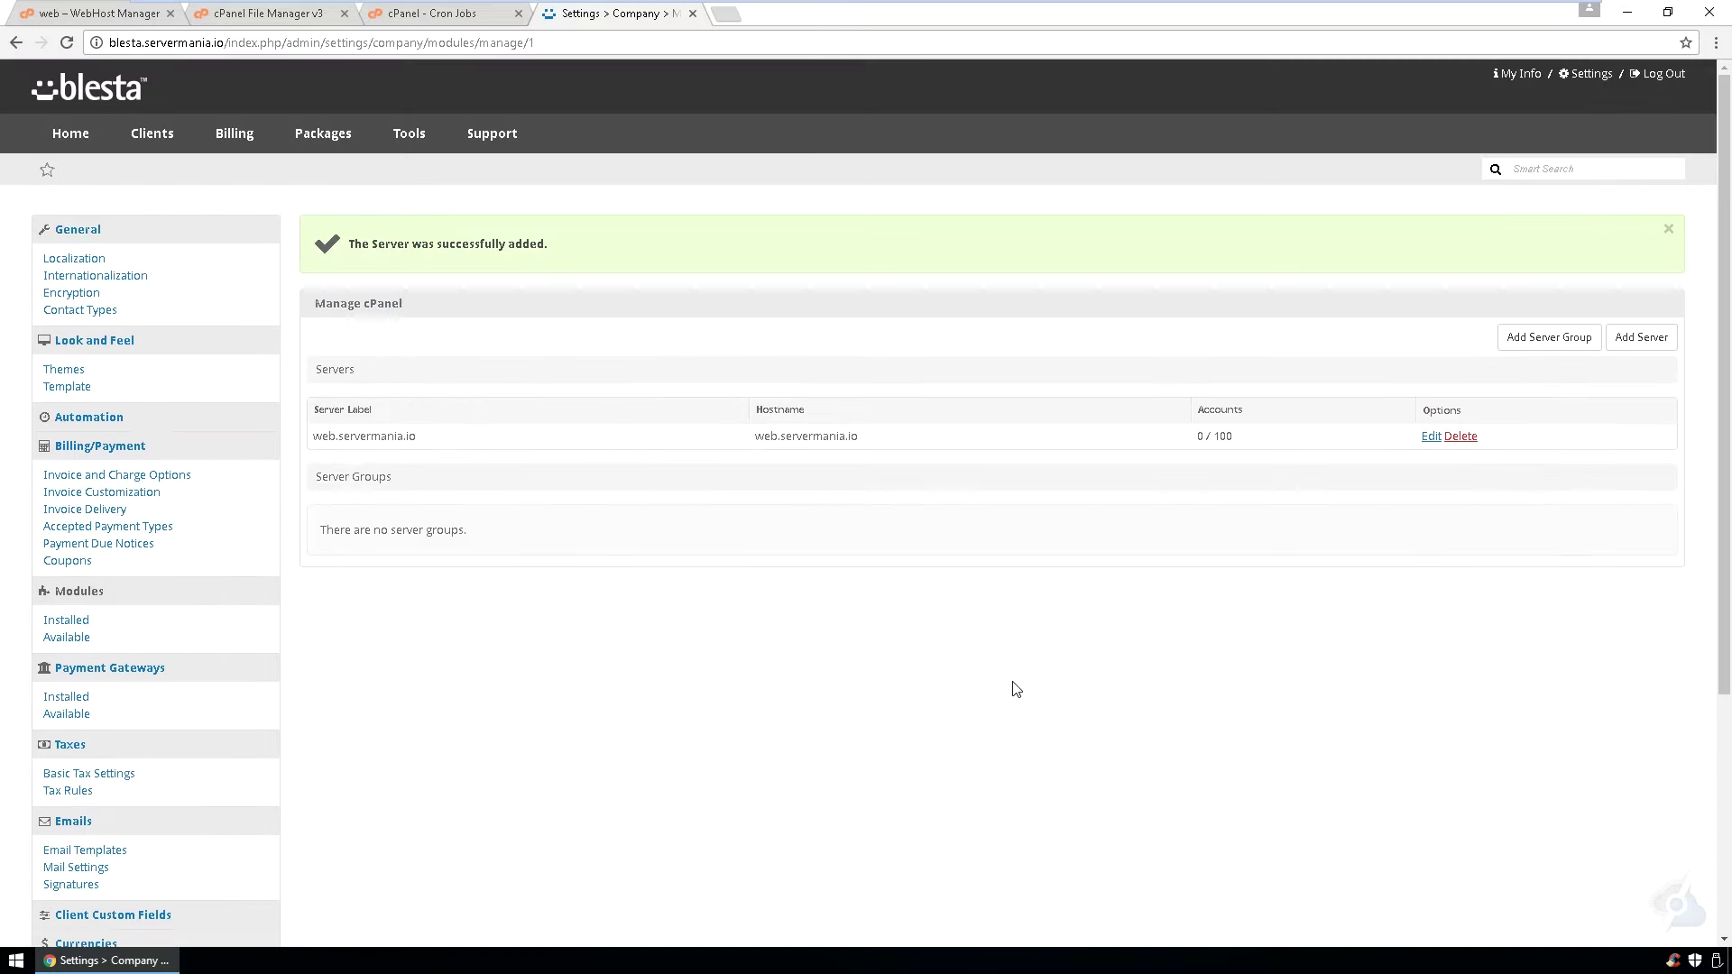
- Start a new package named Web Hosting with the description 'Web'
left_click(330, 143)
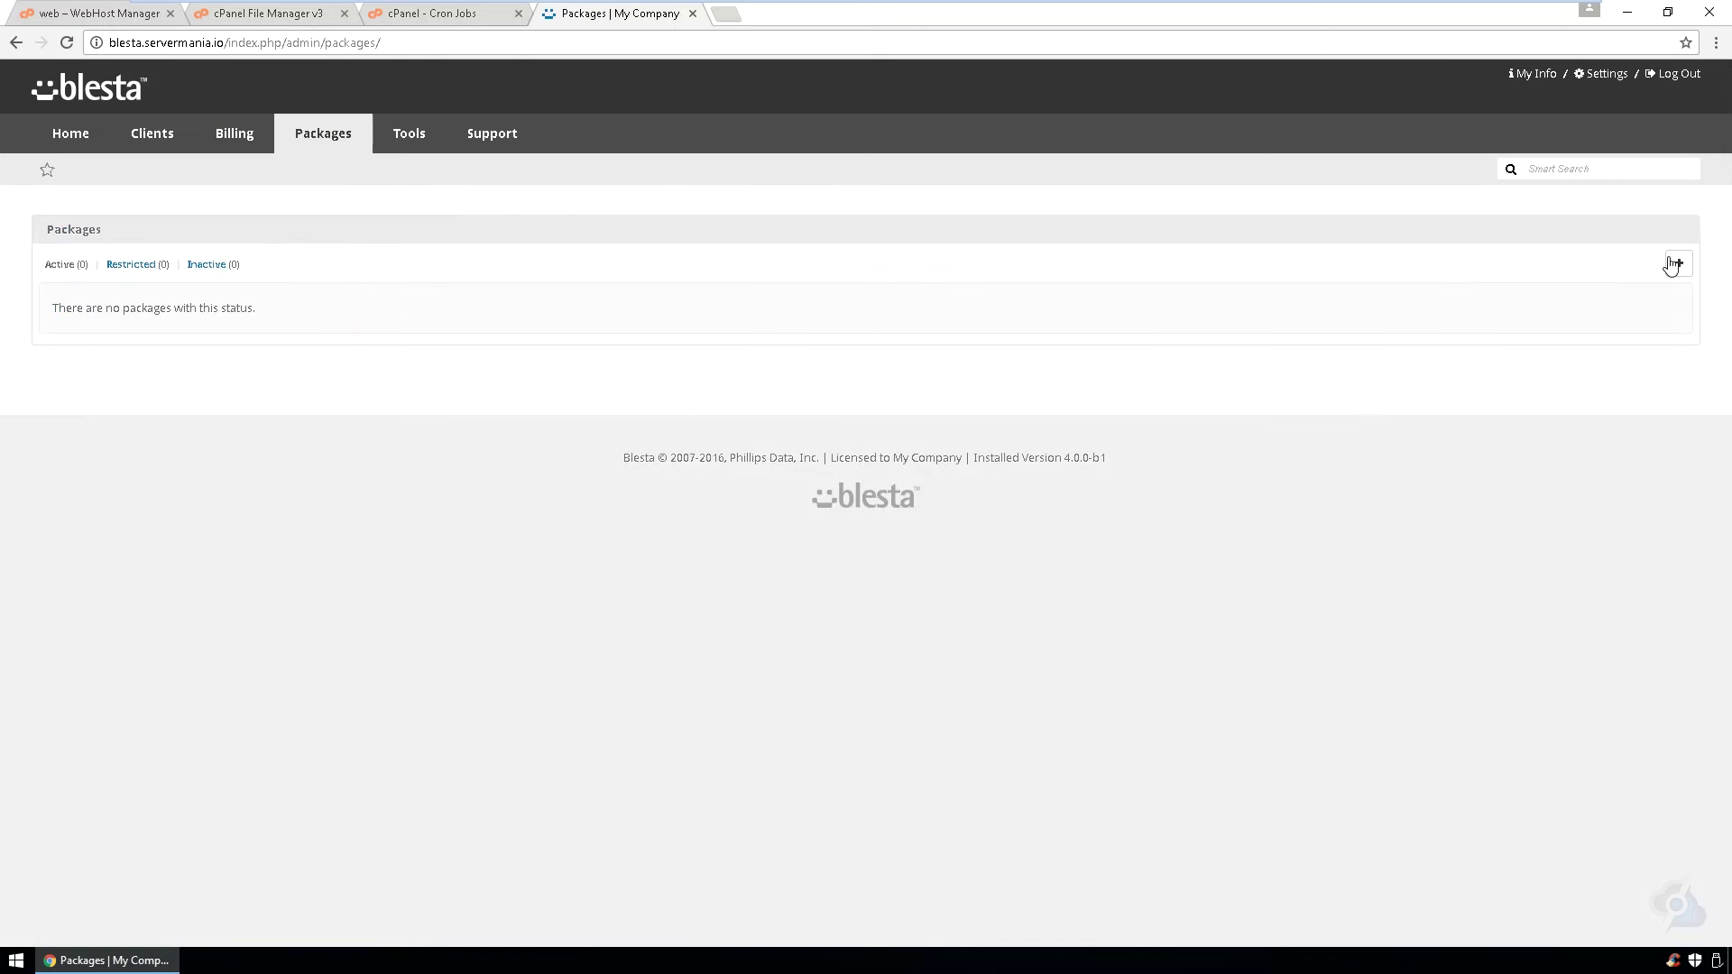
left_click(1678, 264)
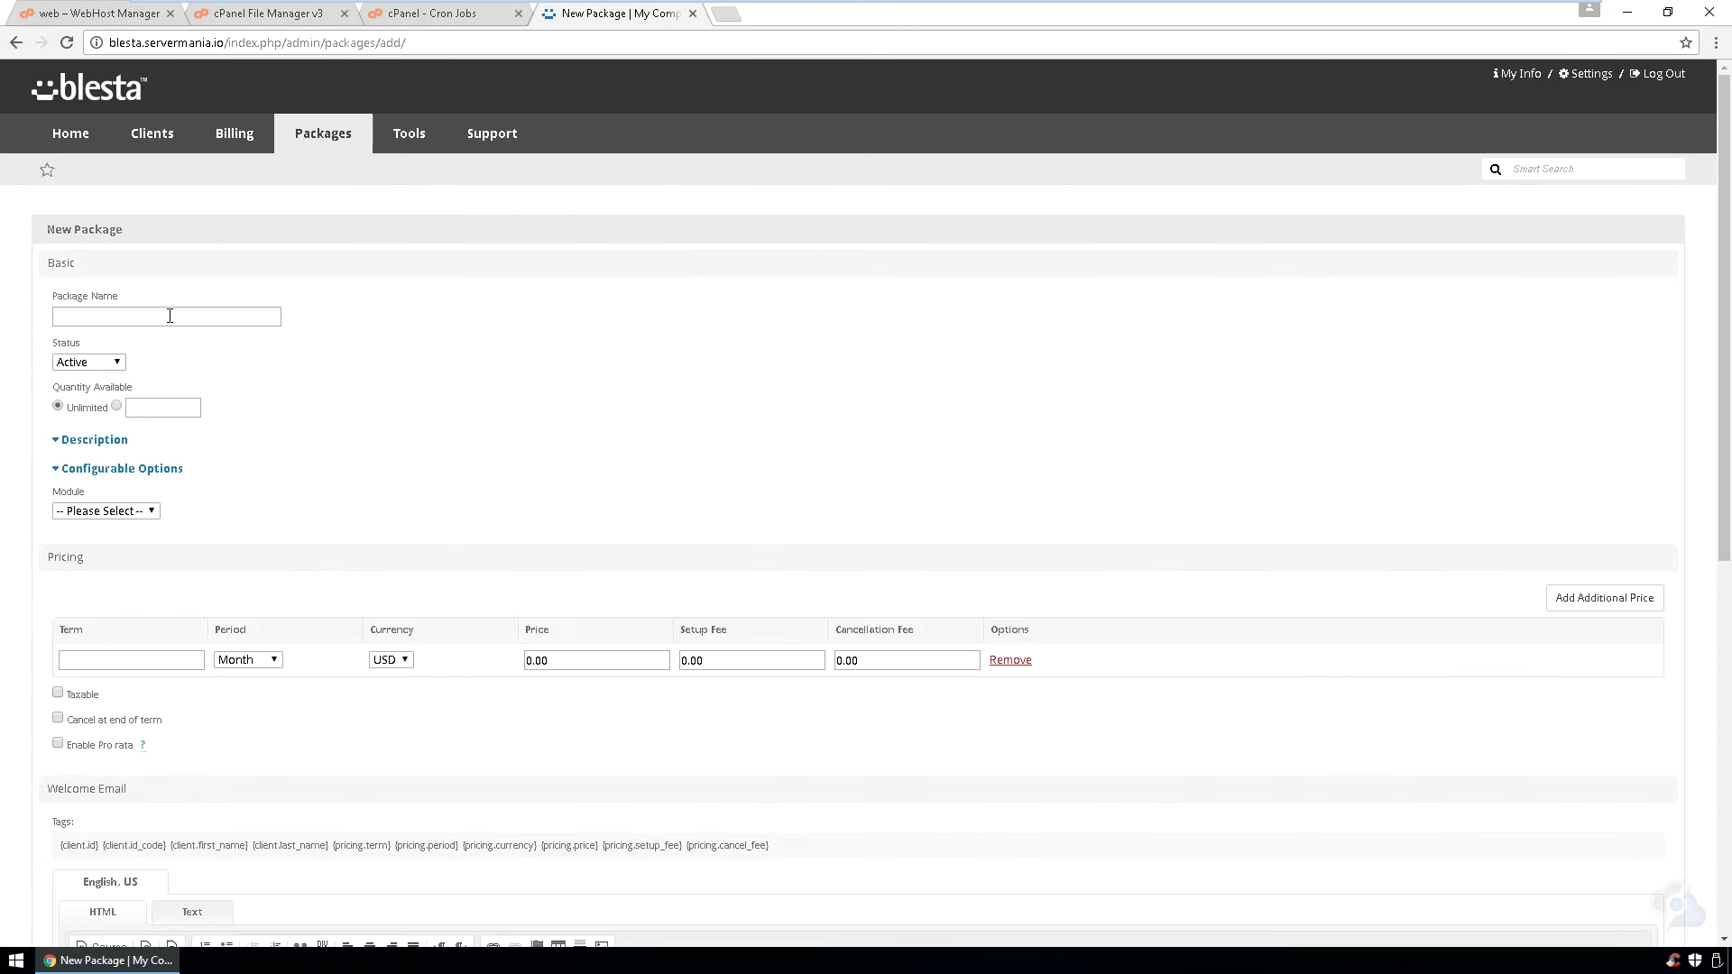
left_click(166, 315)
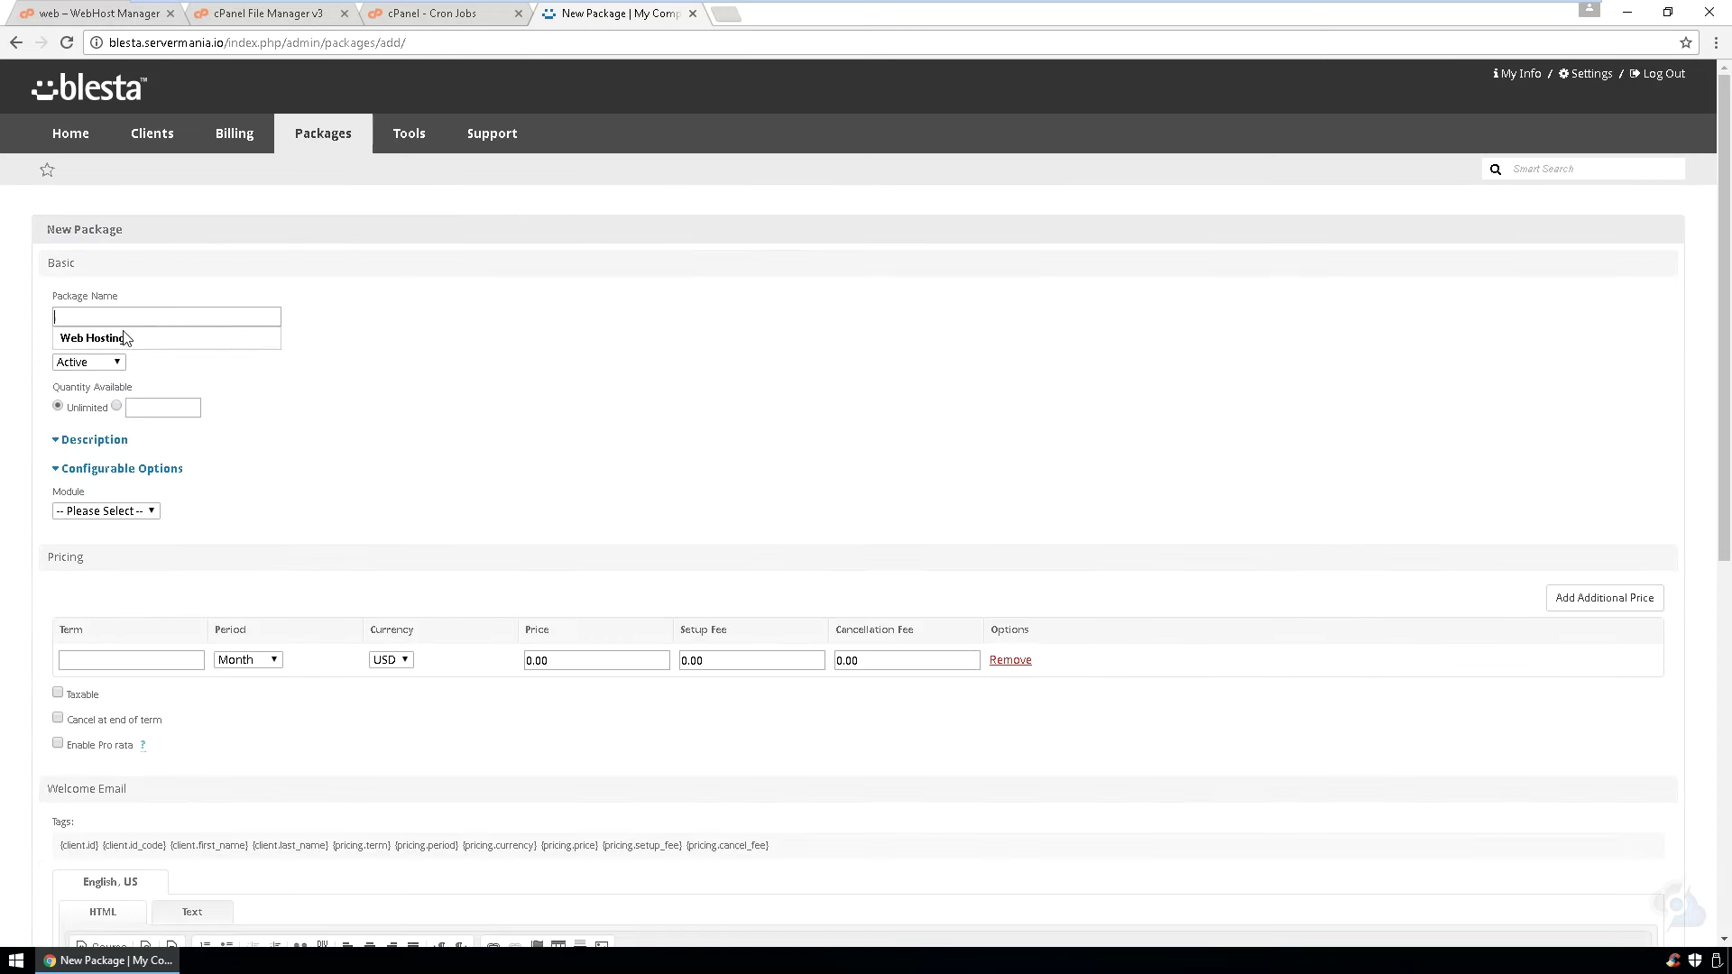
left_click(117, 342)
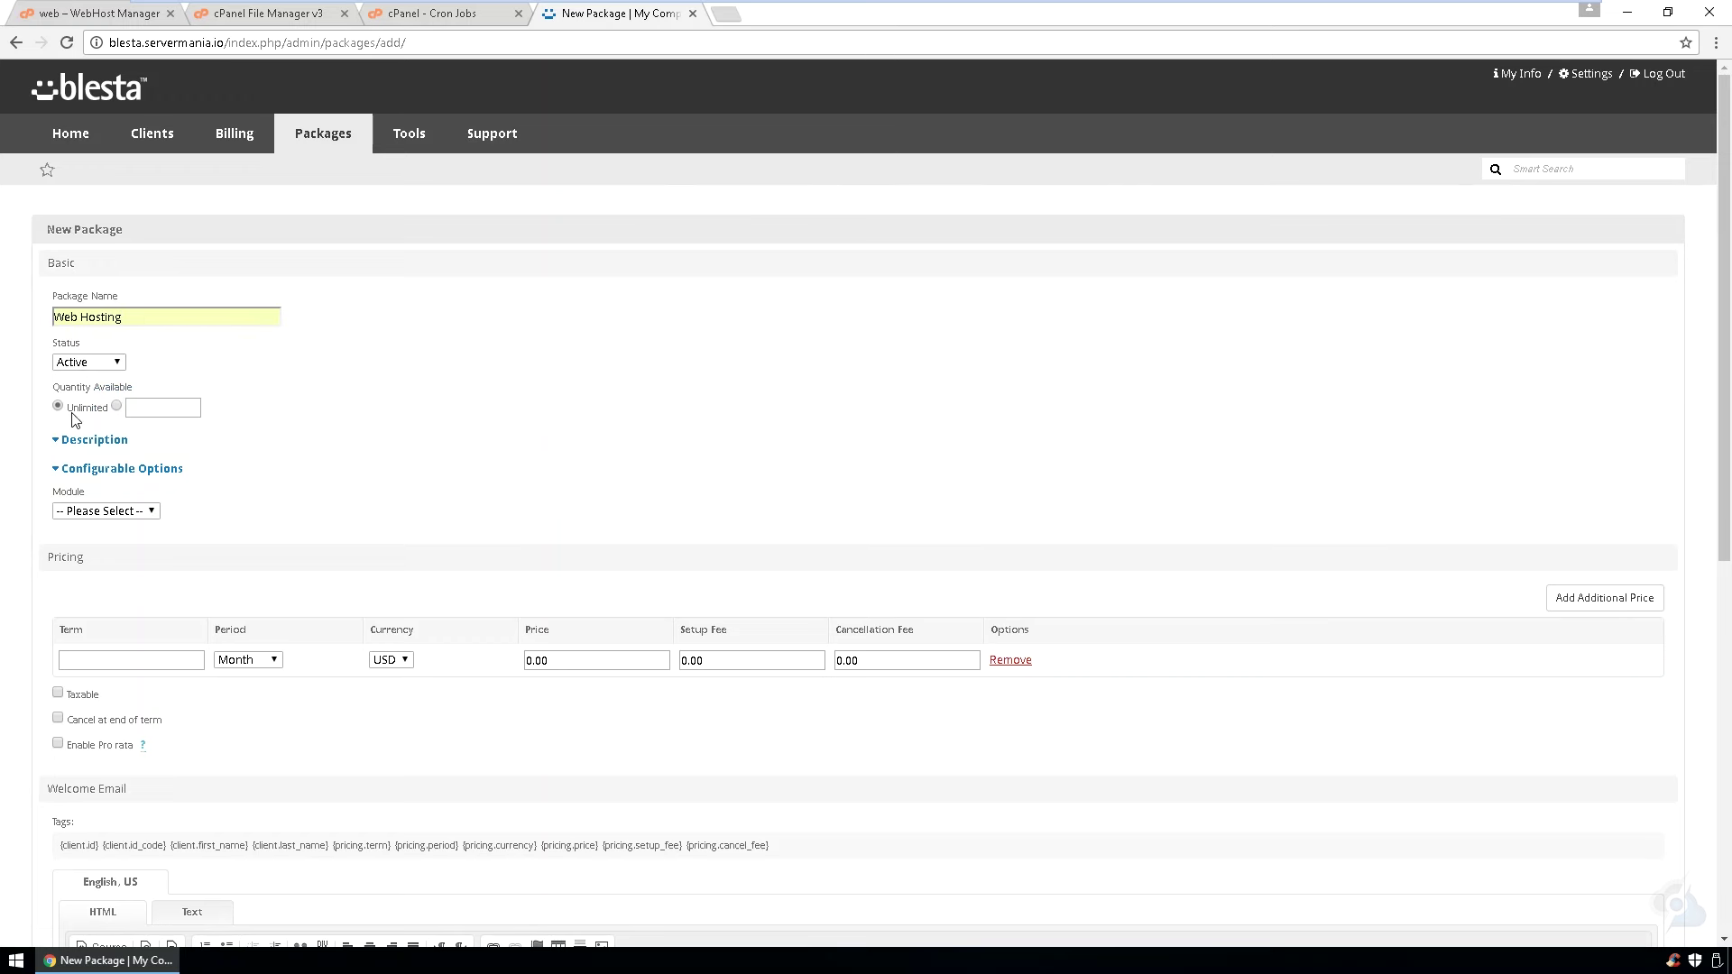
left_click(102, 442)
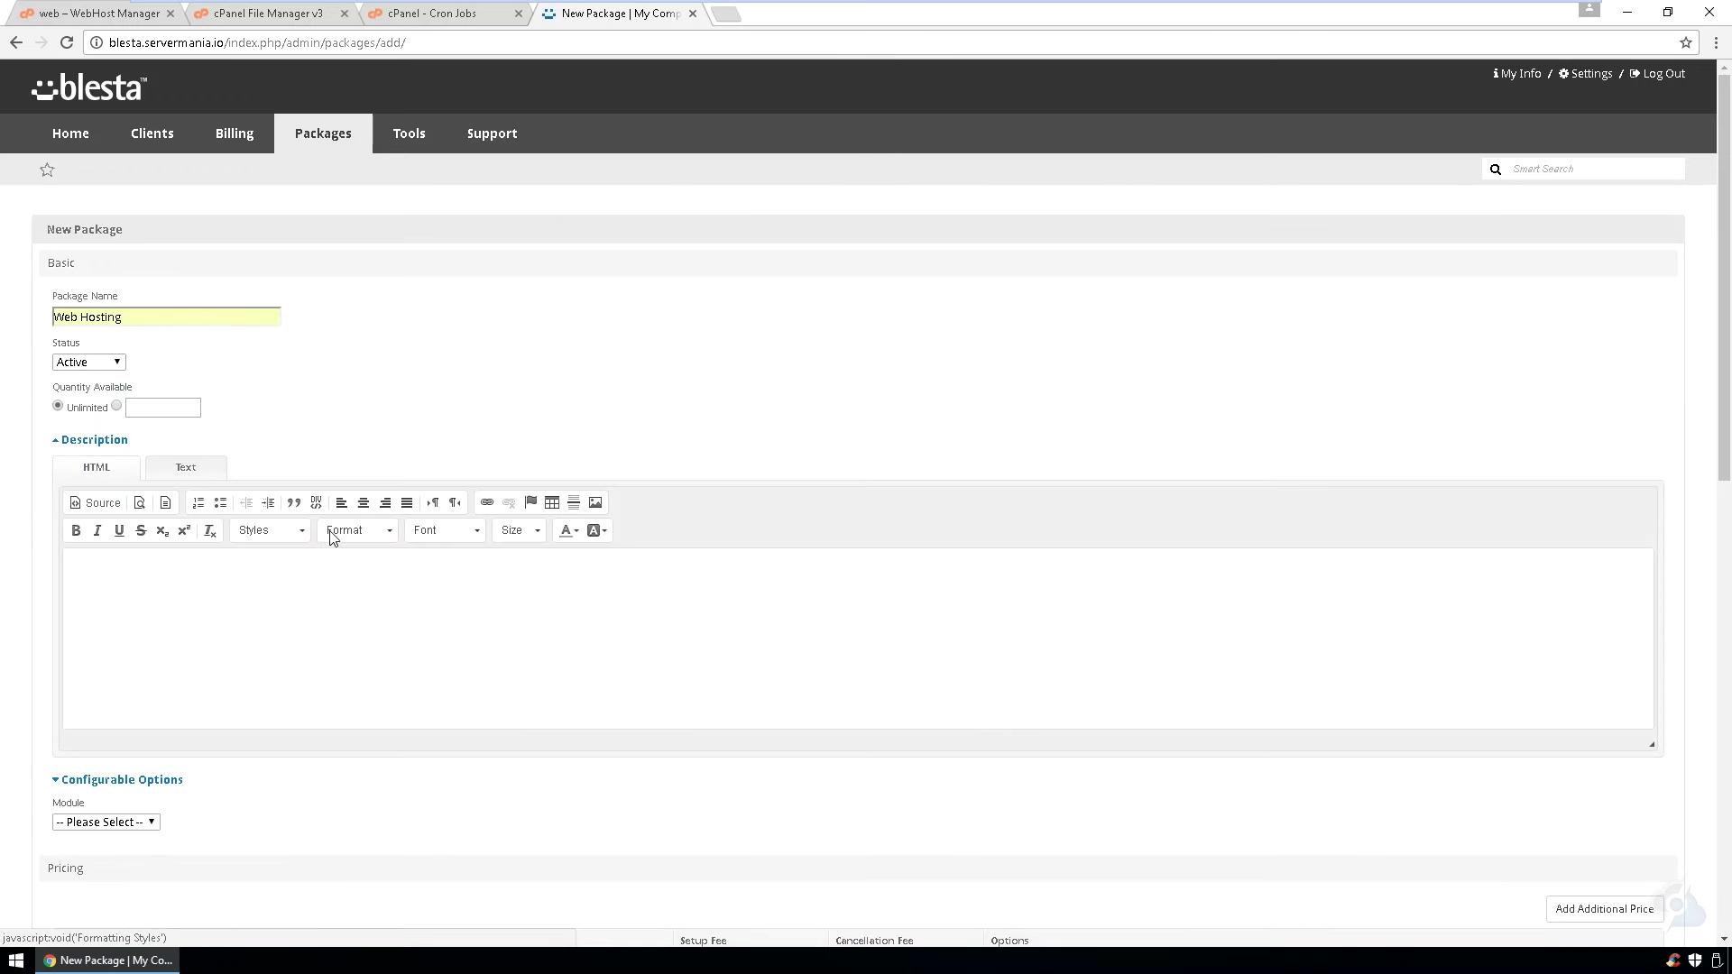
left_click(320, 621)
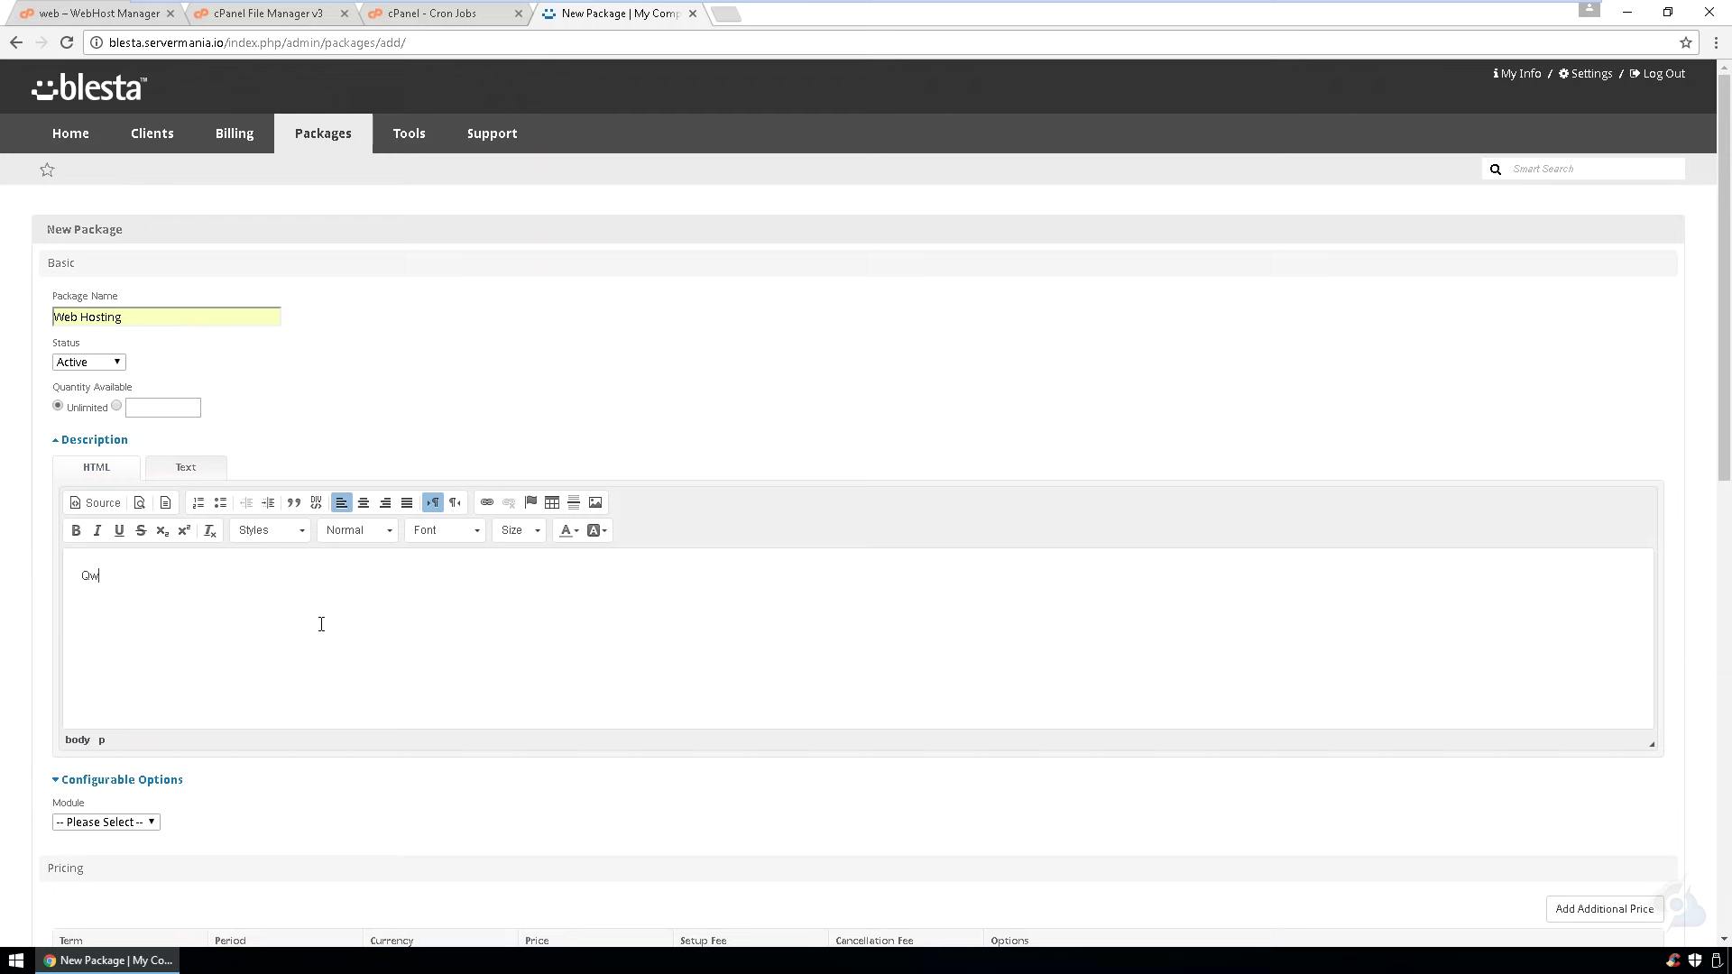
type("Qwv")
key("ctrl+a")
type("Web")
- Choose cPanel as the package module and set the monthly price to 5 USD
scroll(321, 625, "down", 6)
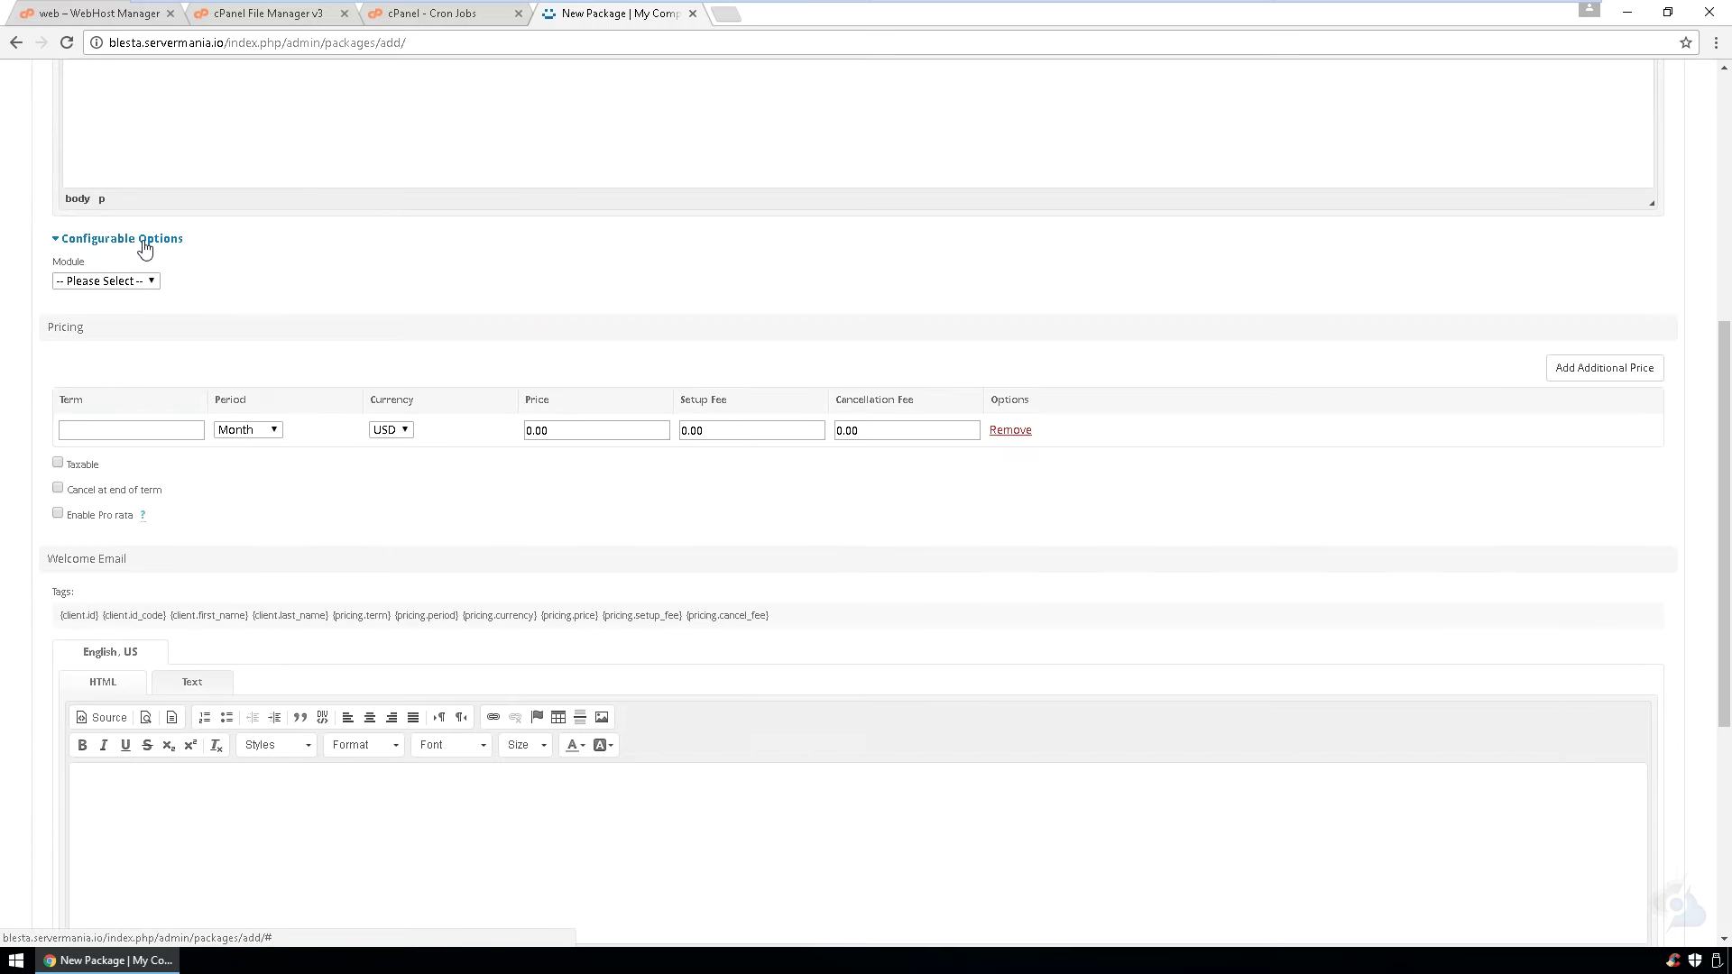
left_click(144, 239)
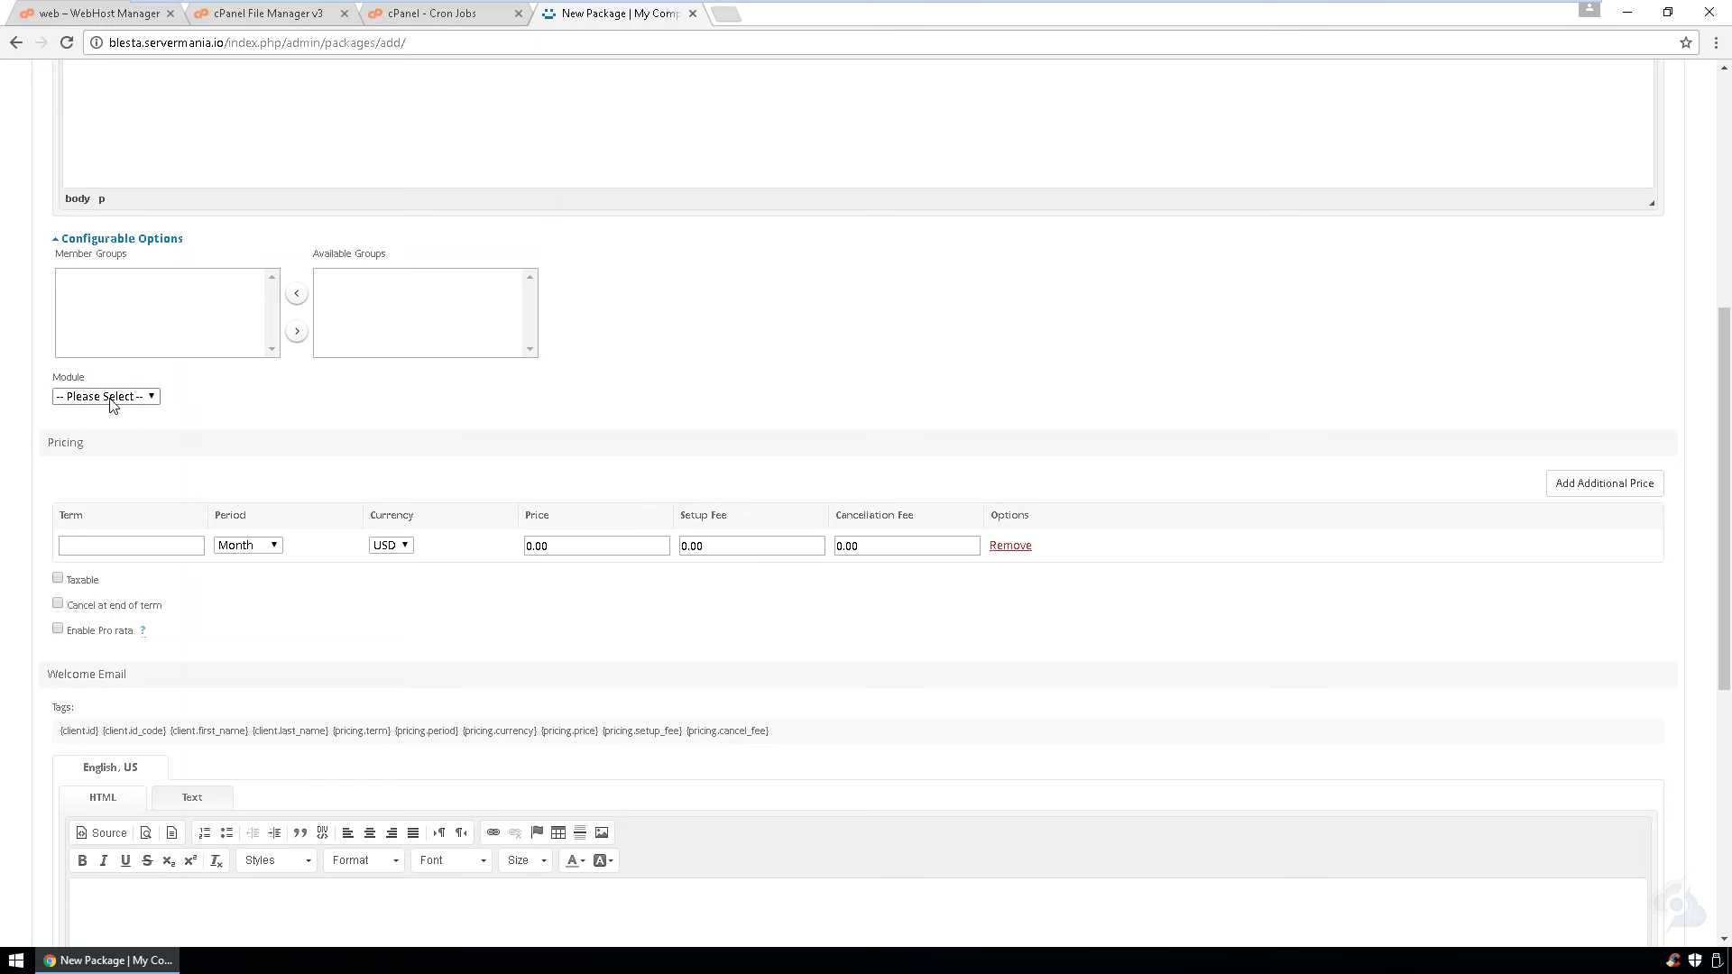
left_click(111, 429)
scroll(100, 672, "down", 2)
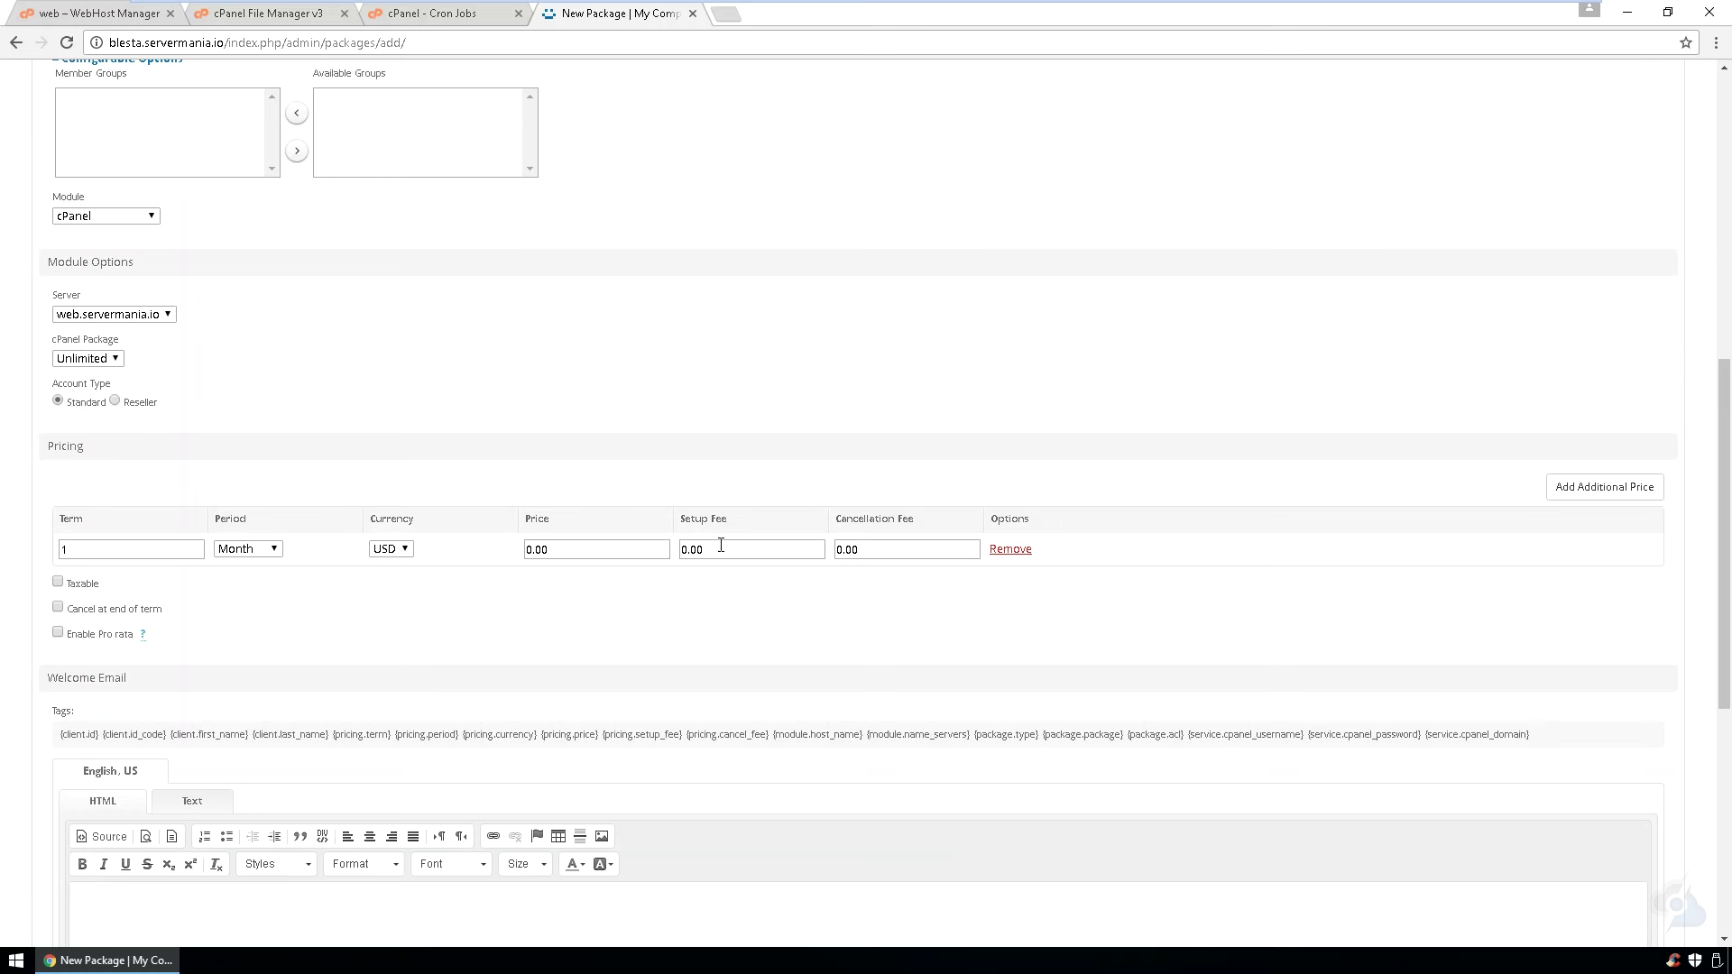
key("ctrl+a")
type("5")
scroll(388, 619, "down", 3)
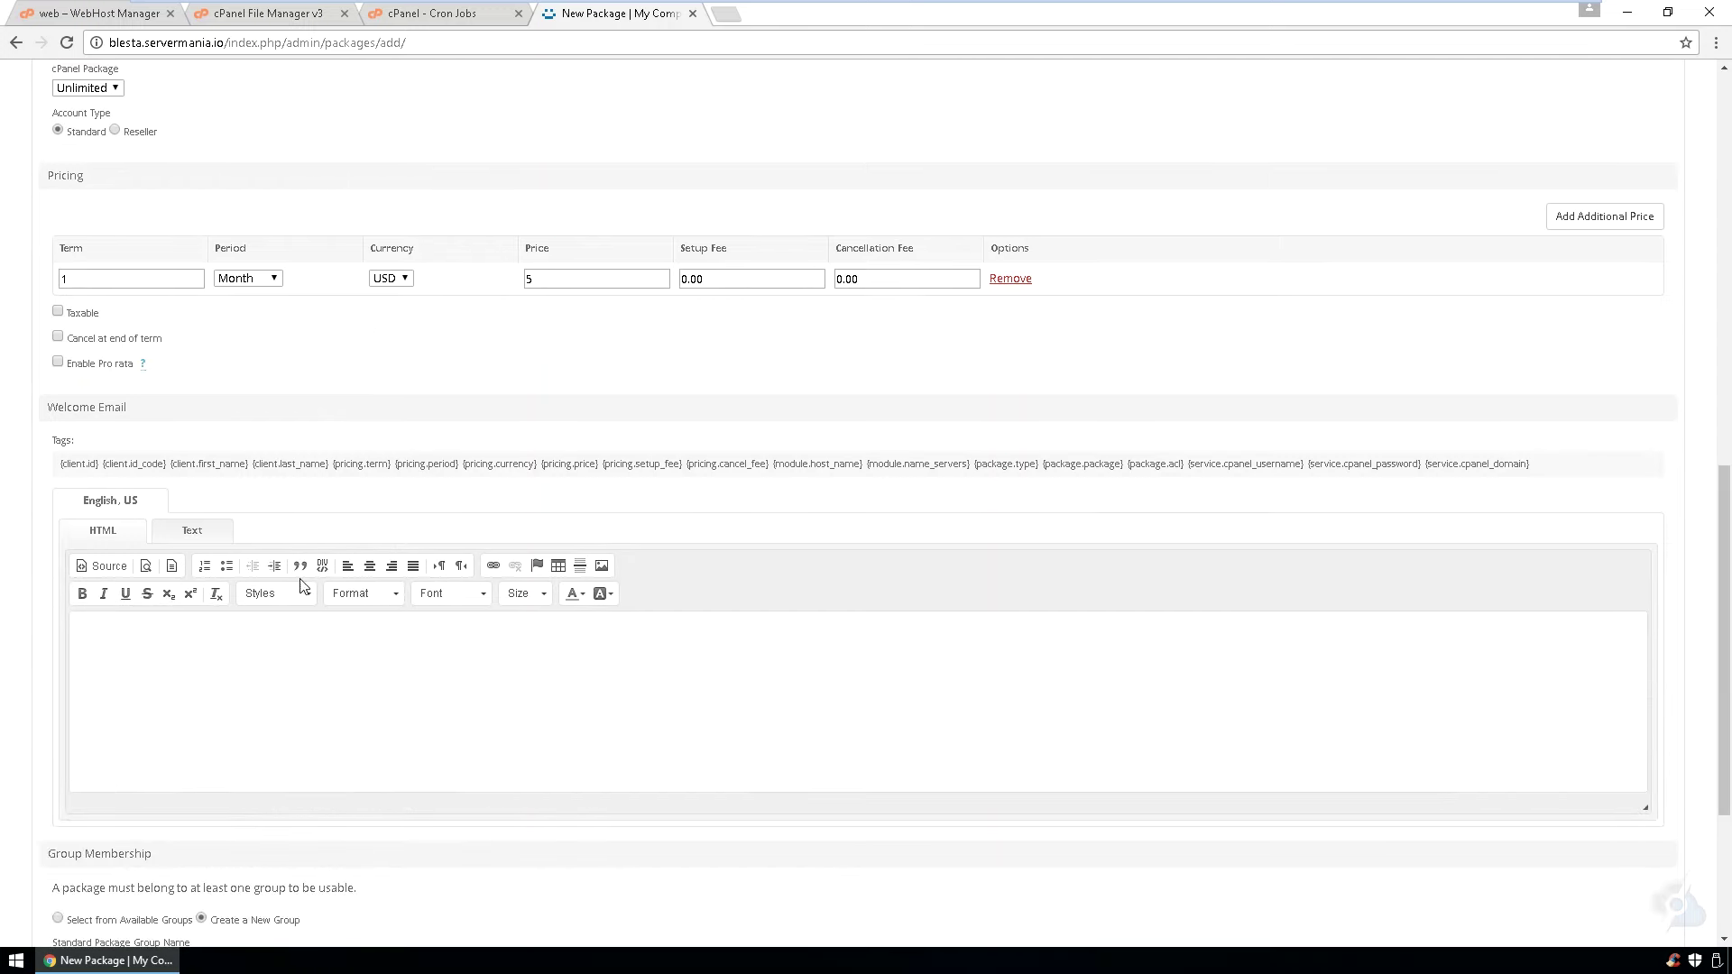
left_click(221, 650)
- Paste all available tags into the Welcome Email, name the new package group Web, and create the package
scroll(527, 714, "down", 2)
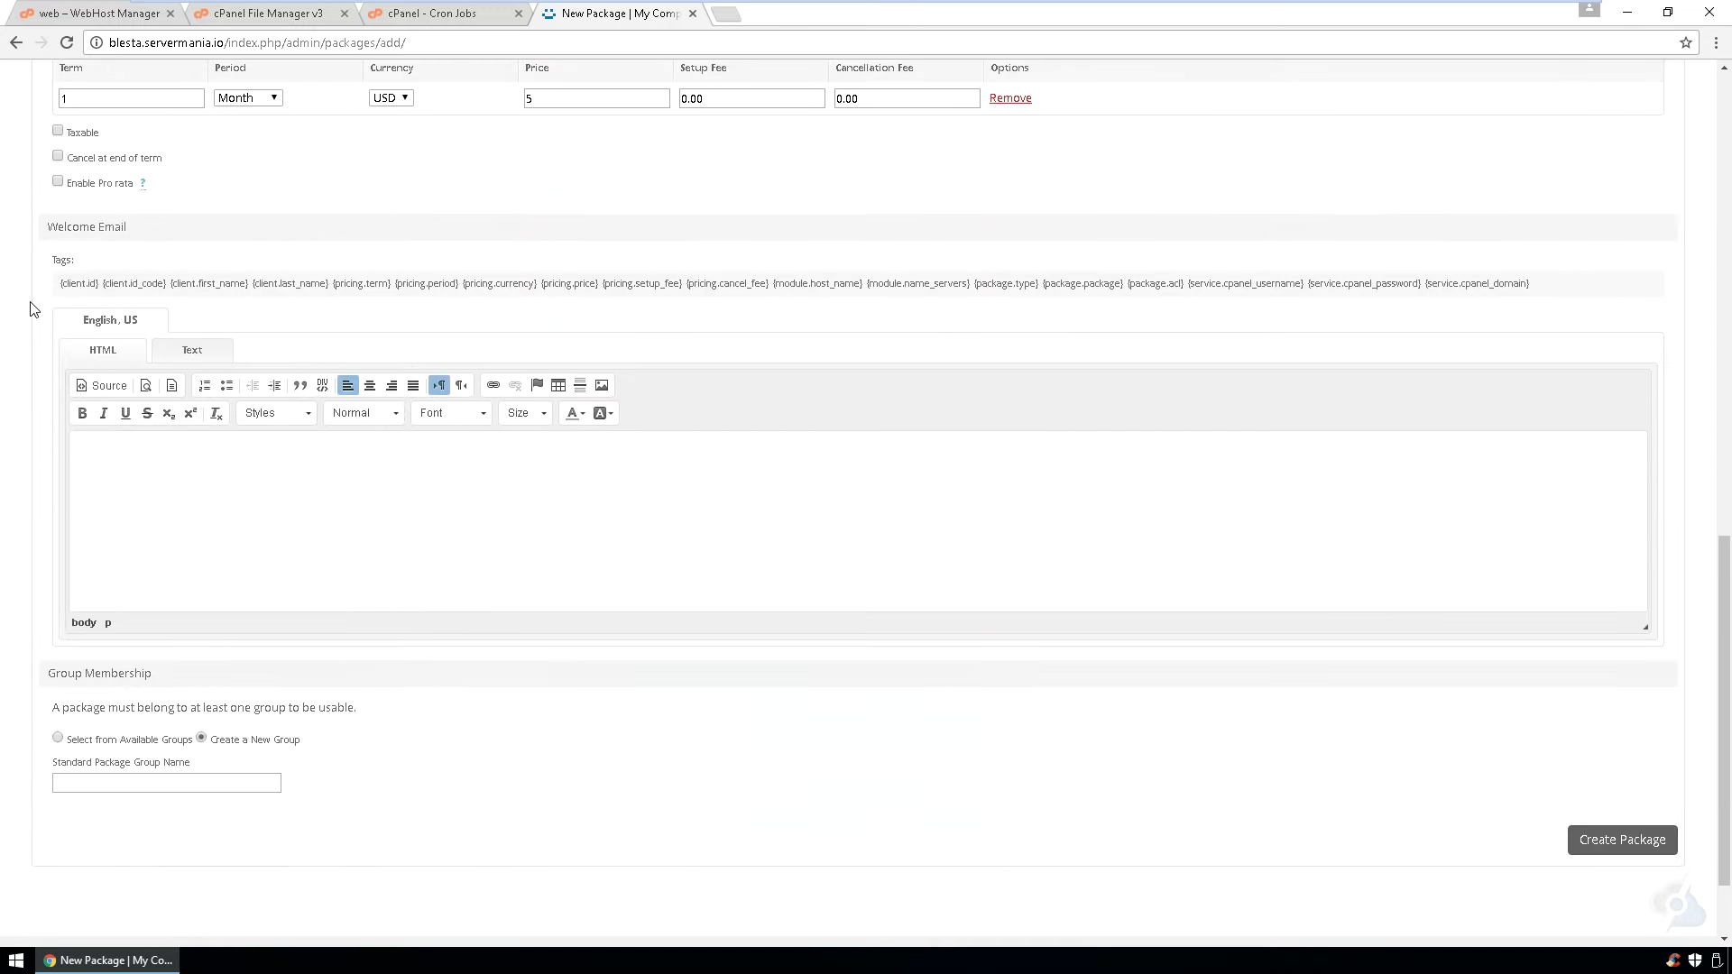
left_click_drag(58, 284, 1546, 293)
key("ctrl+c")
left_click(772, 541)
key("ctrl+v")
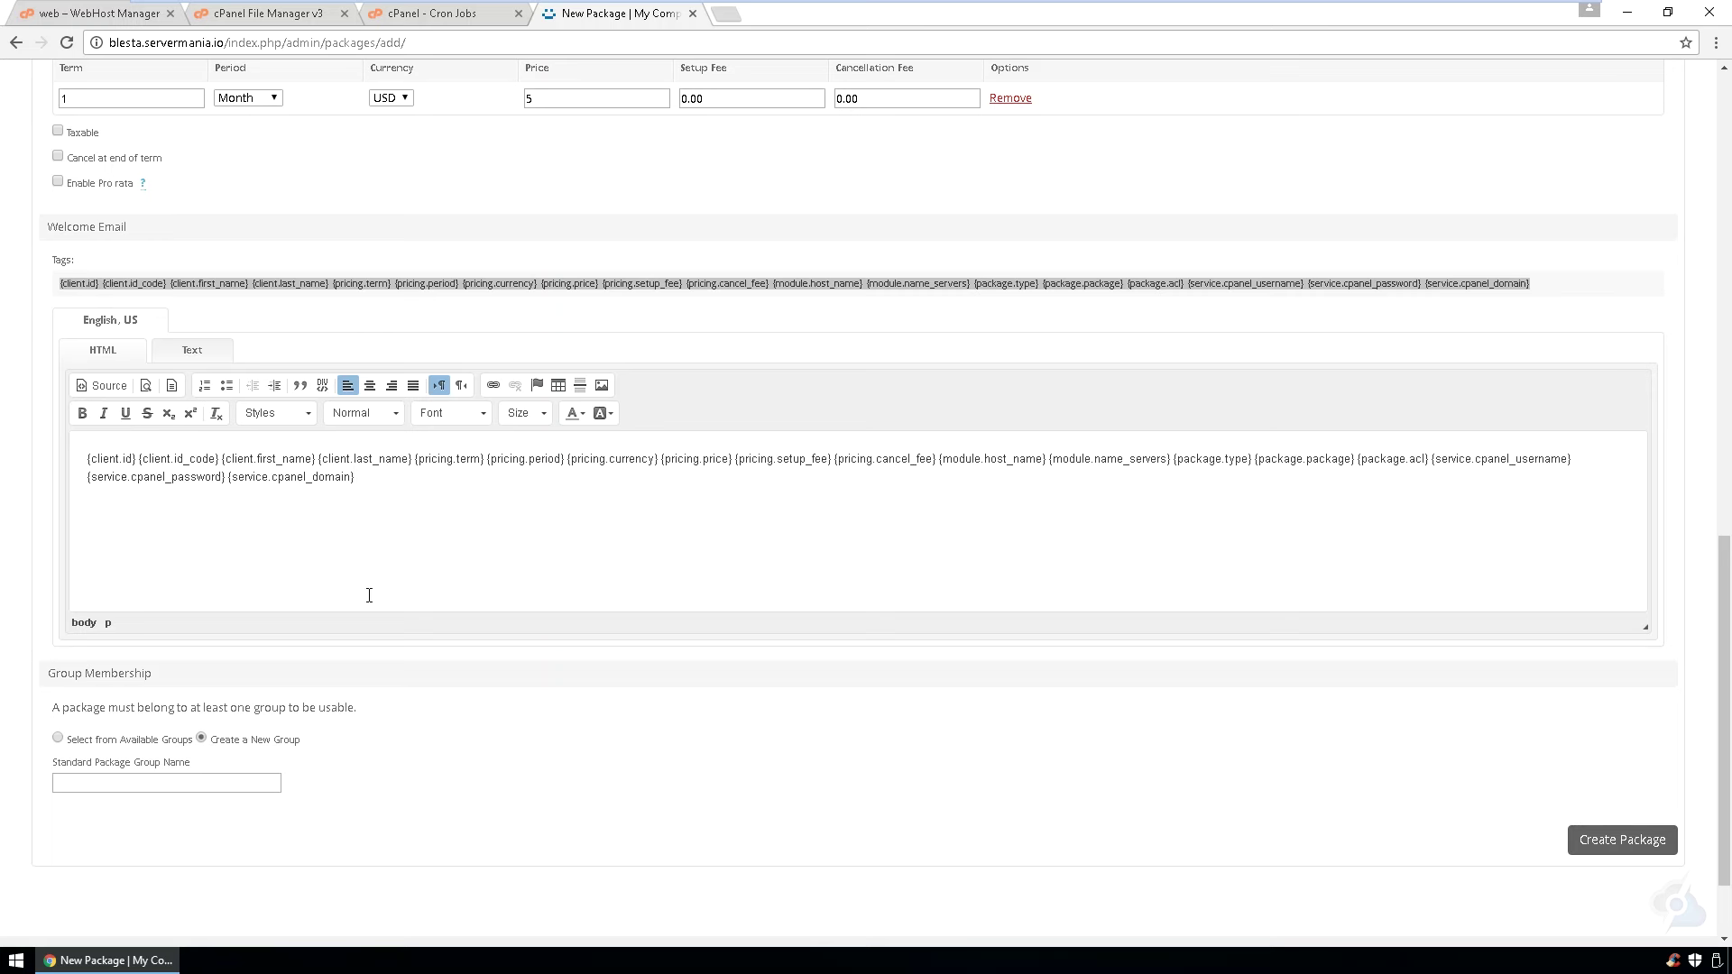
left_click(230, 779)
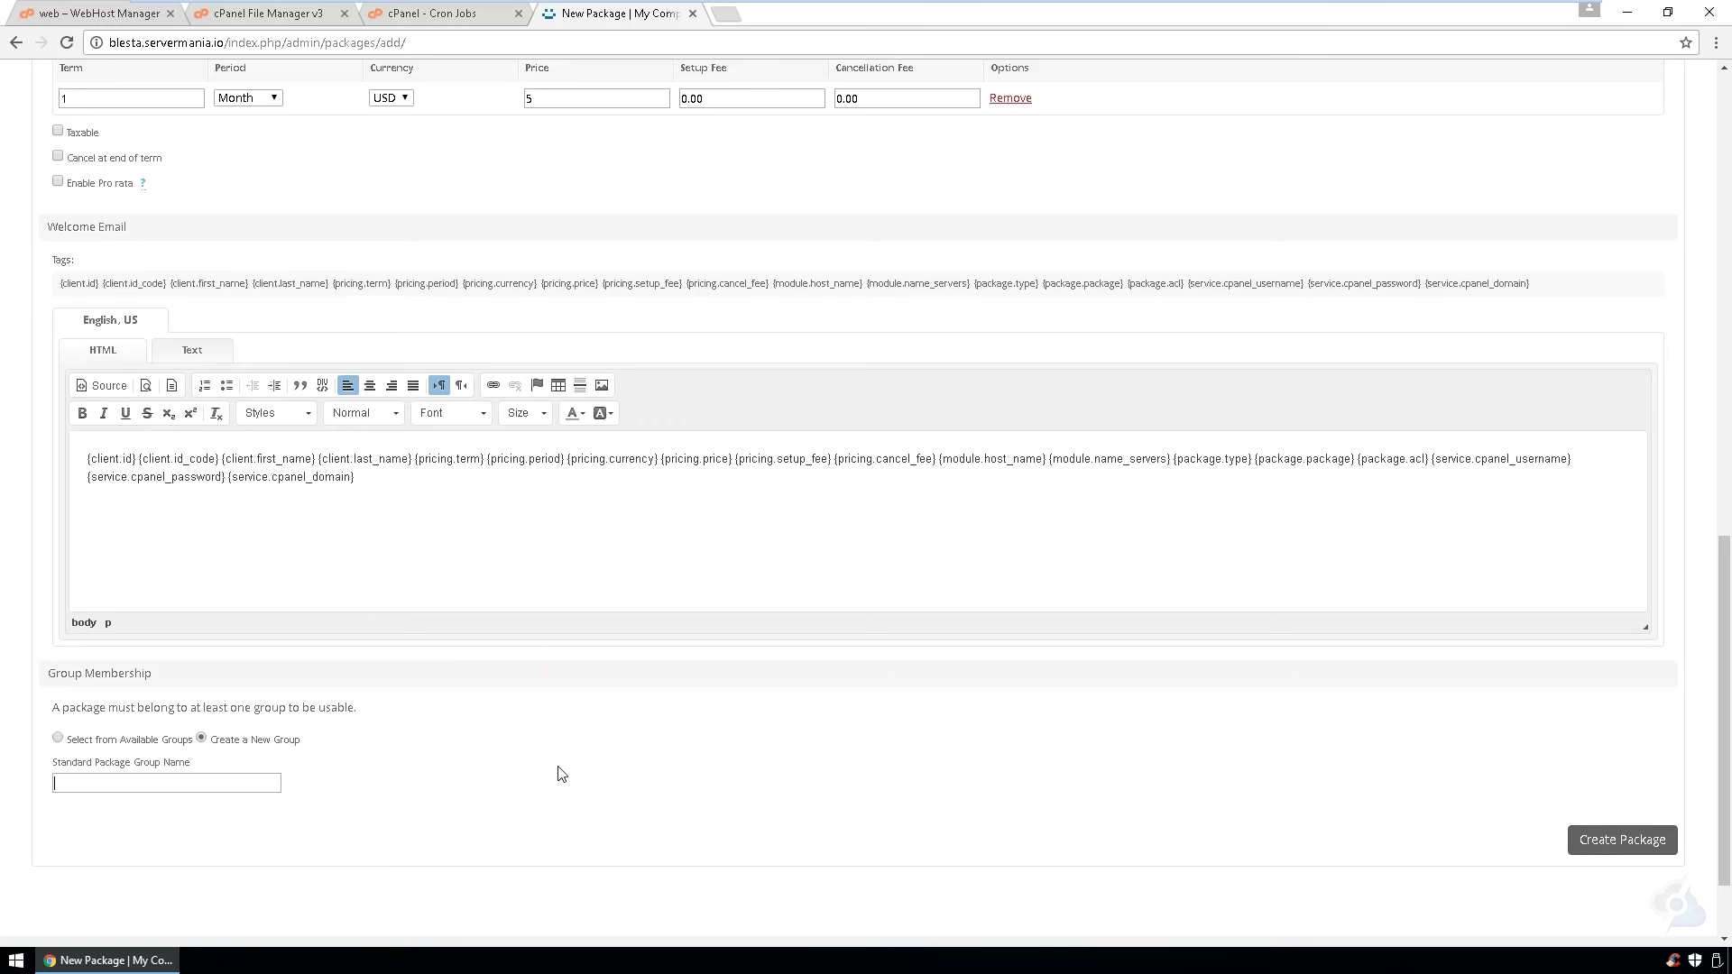
type("Web")
left_click(1614, 842)
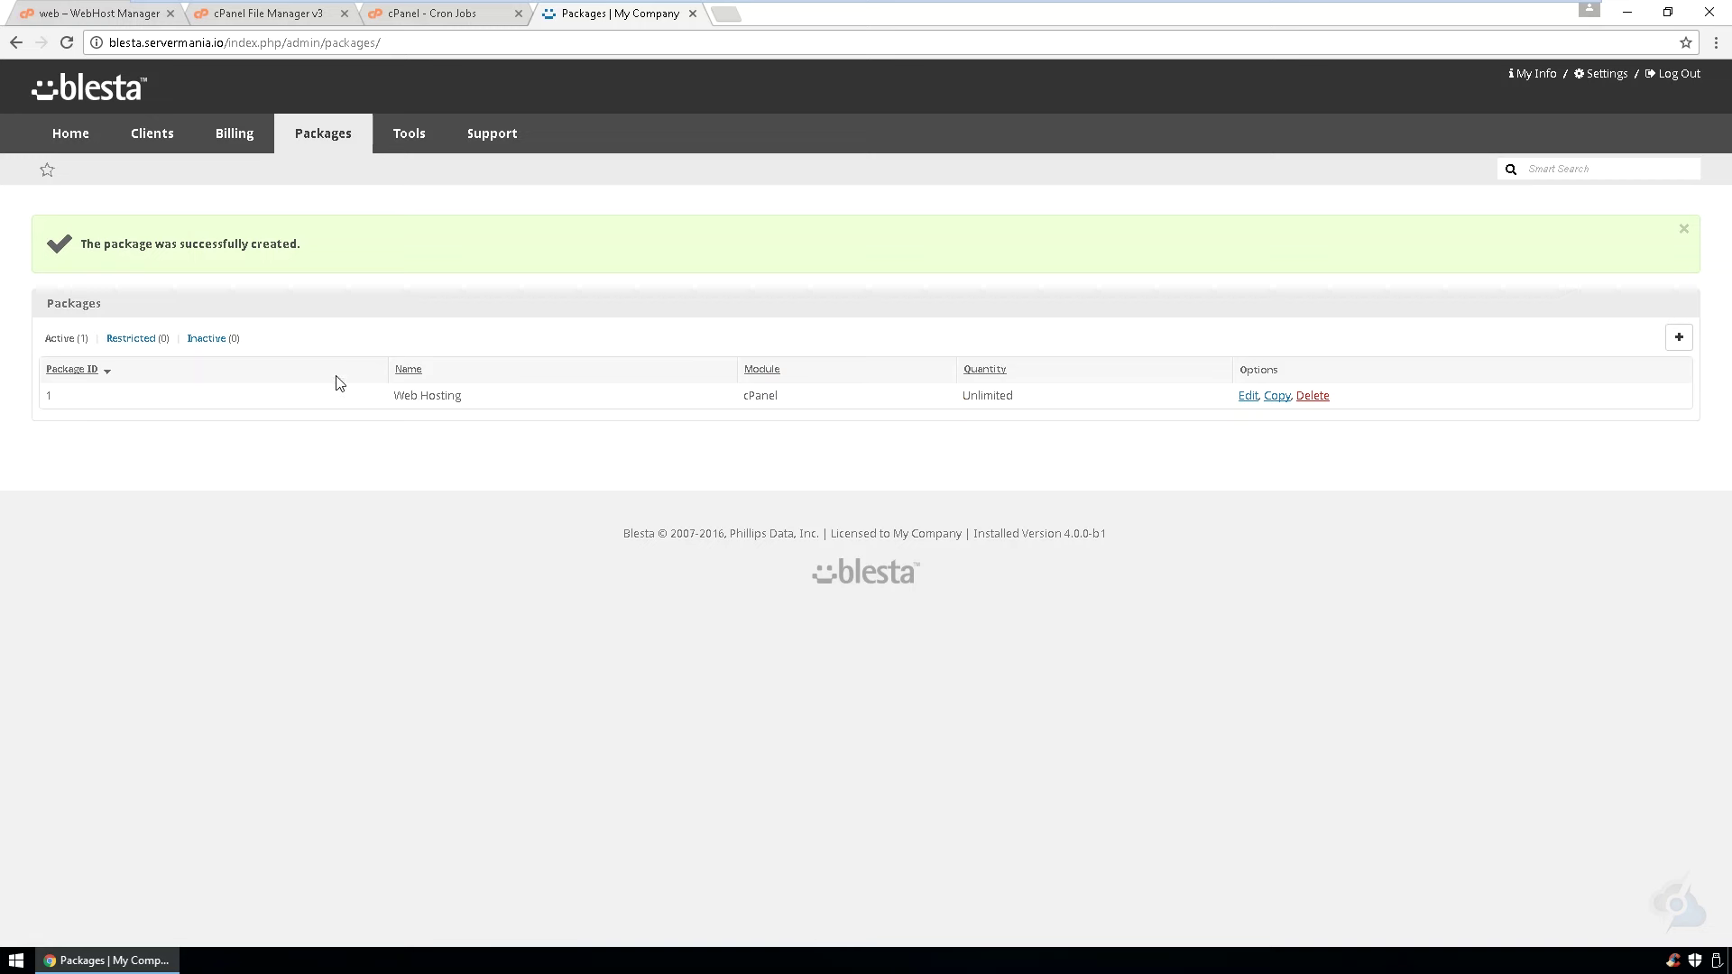
- Add an order form named Web Hosting, labelled Web, type General, with Allow Coupons ticked
mouse_move(332, 136)
left_click(332, 242)
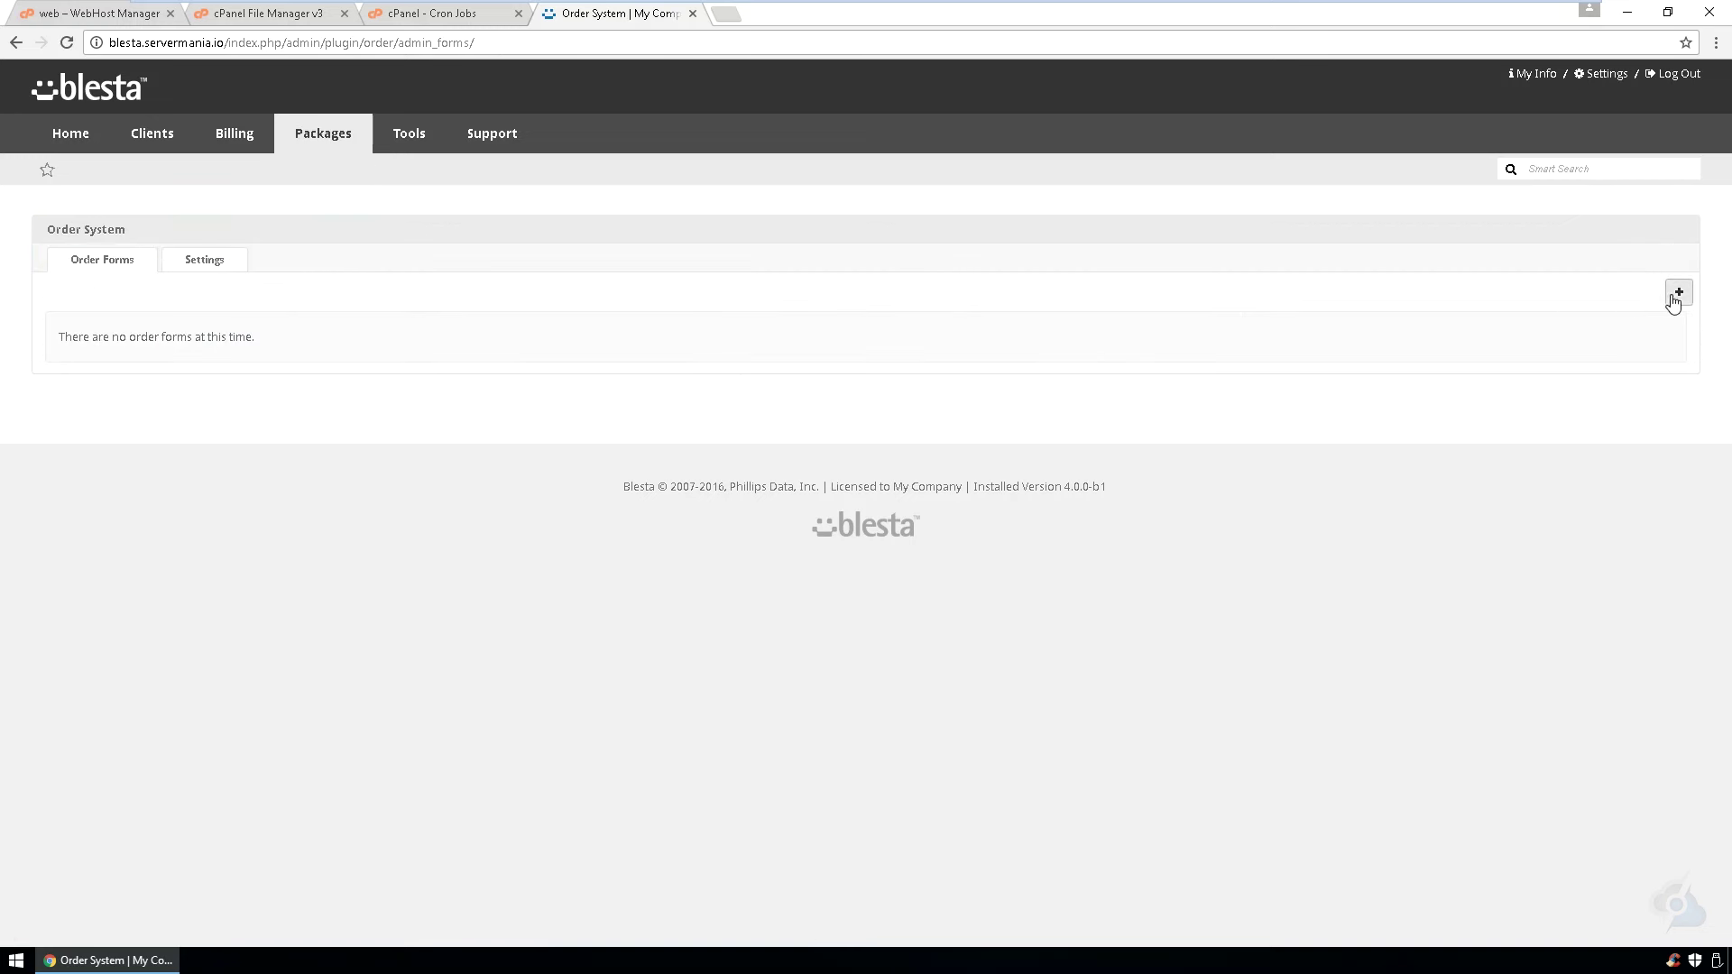
left_click(1672, 298)
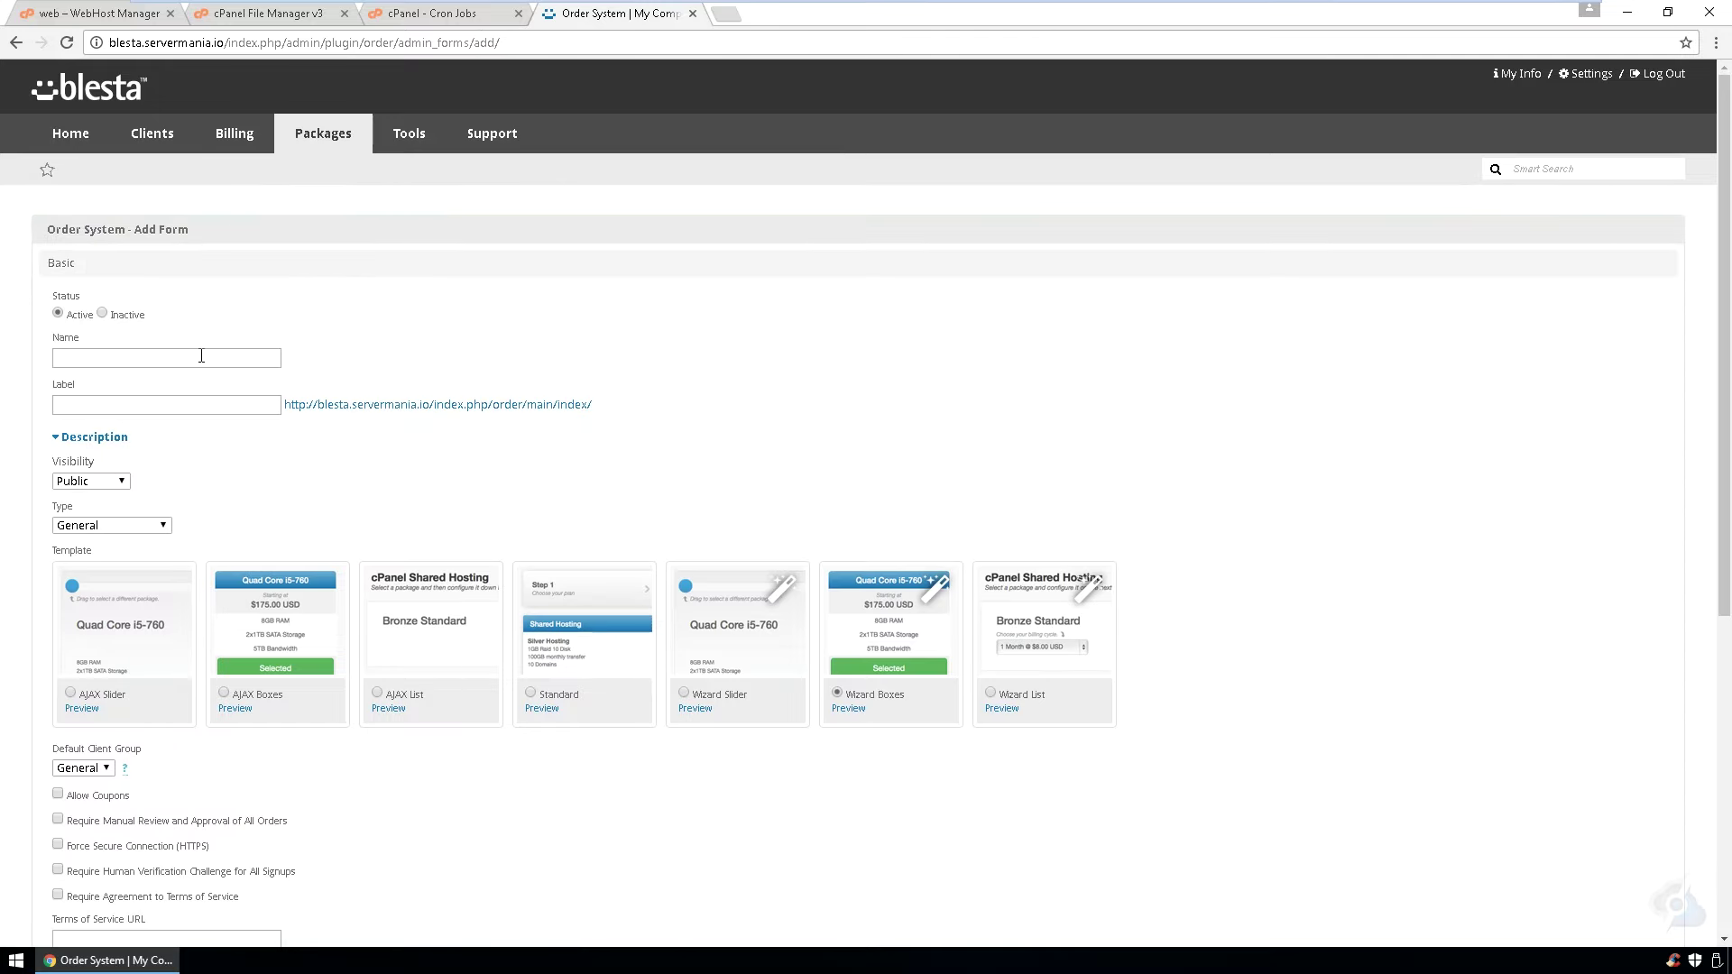
left_click(202, 357)
left_click(106, 380)
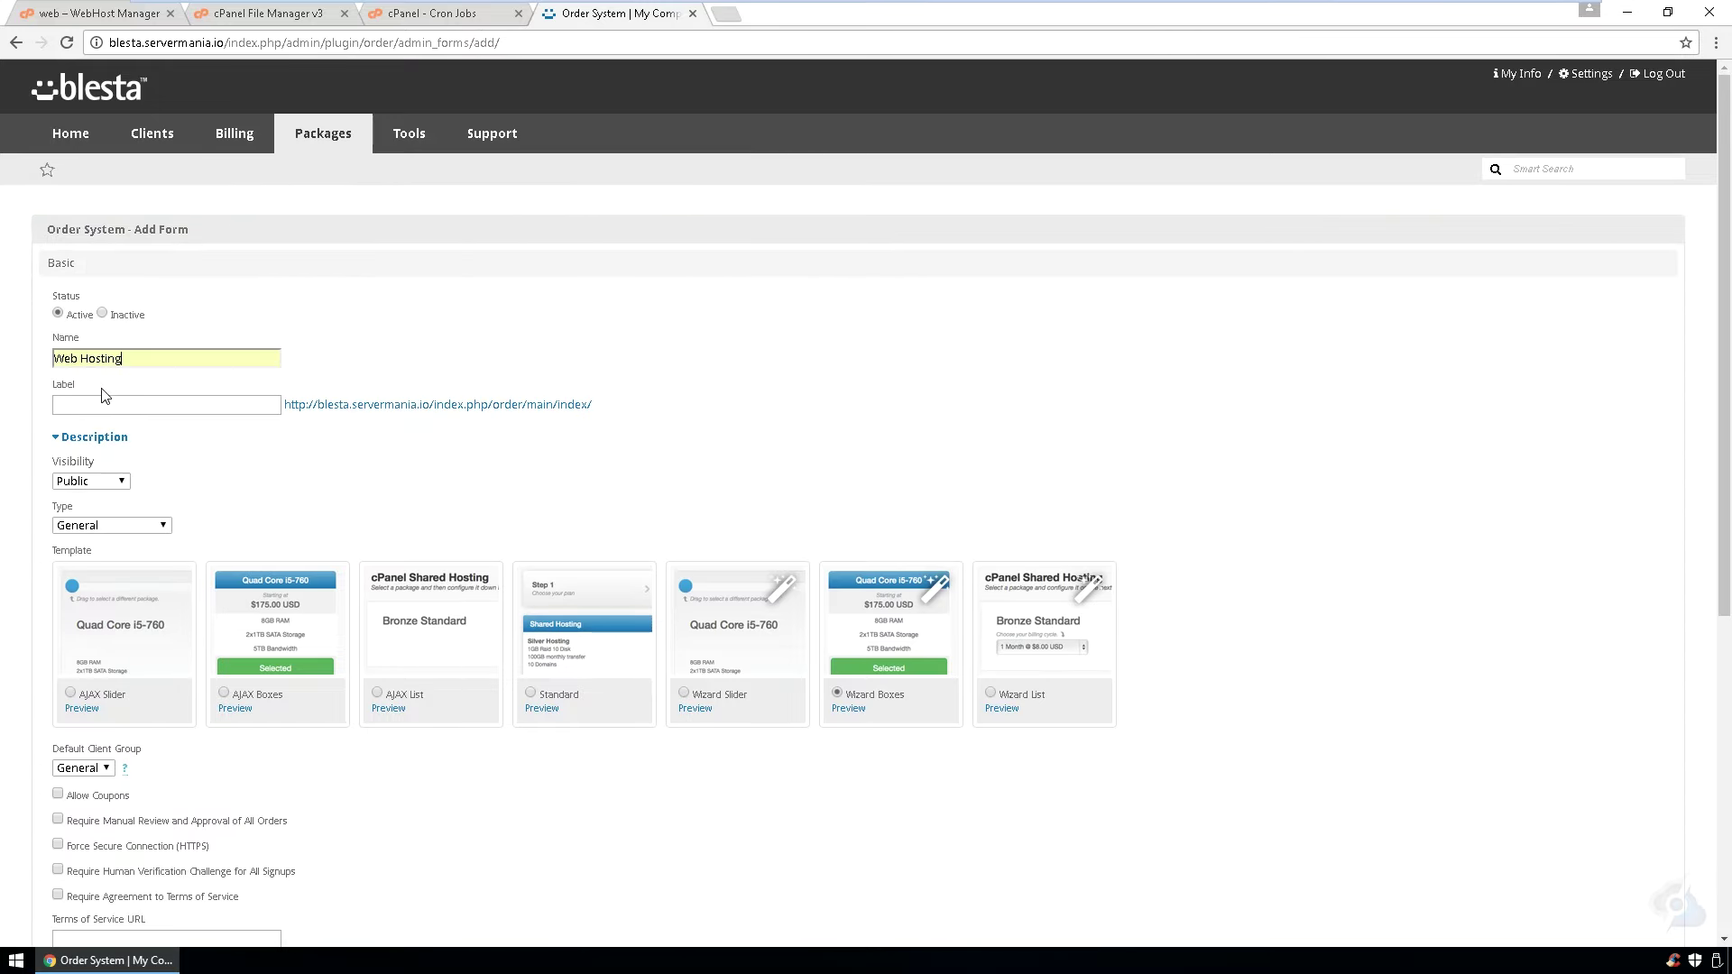
left_click(102, 425)
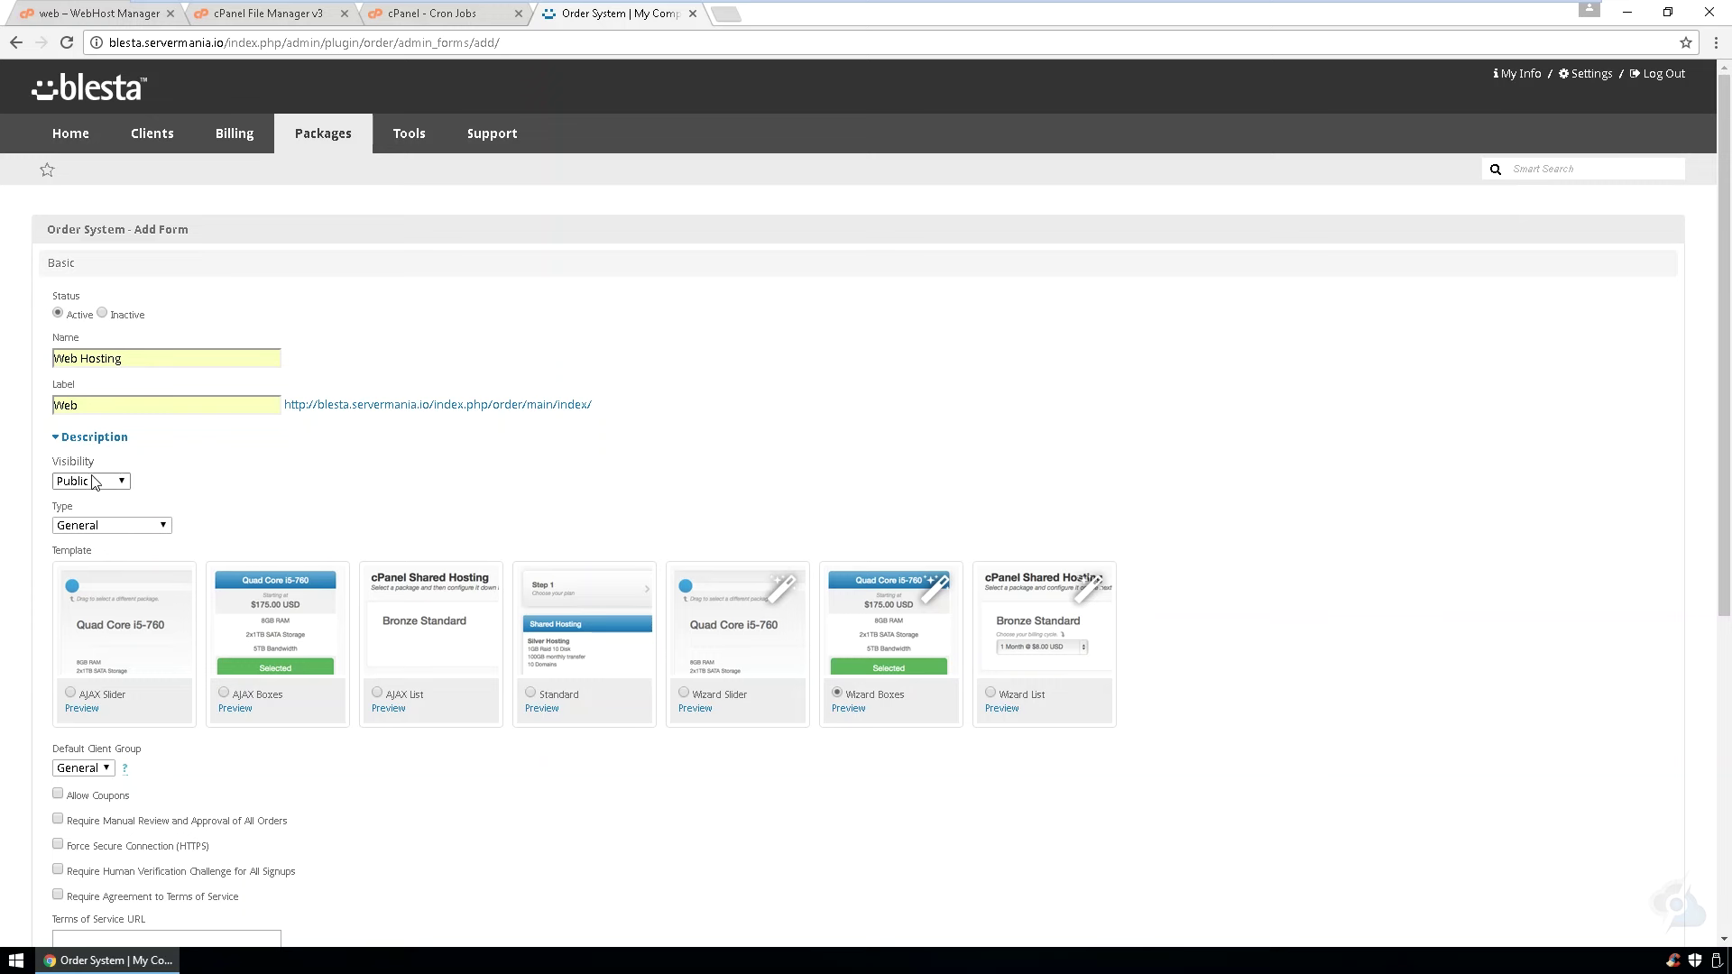
left_click(115, 526)
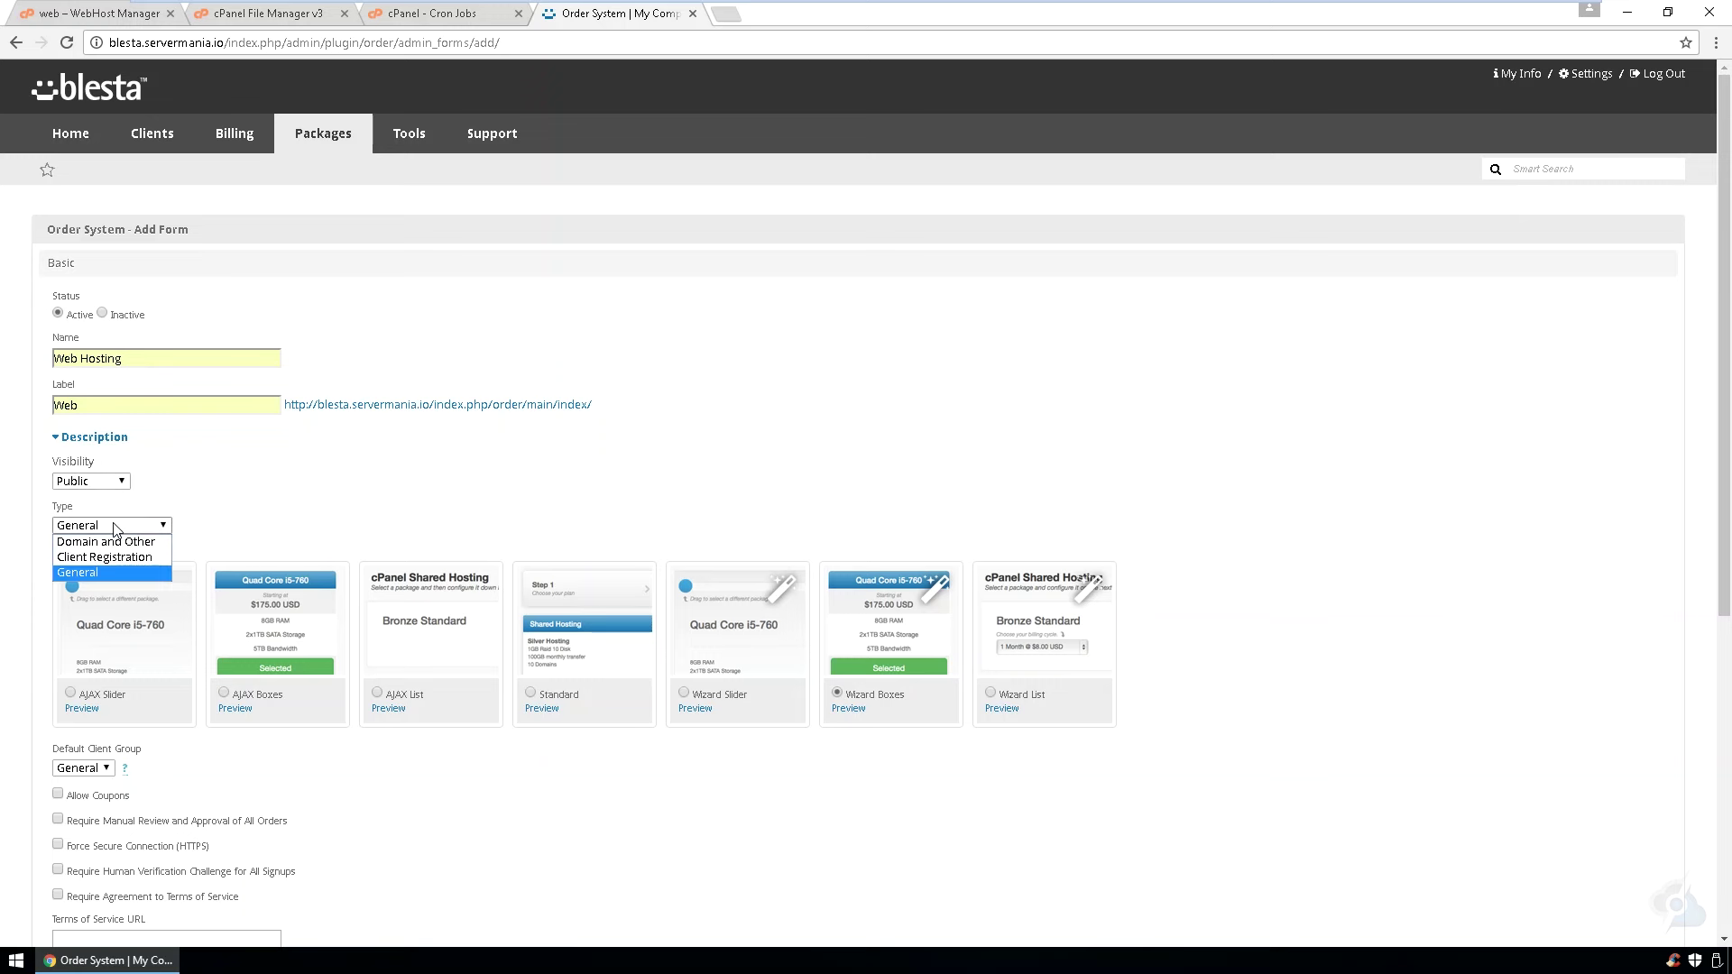
left_click(116, 540)
scroll(299, 521, "down", 3)
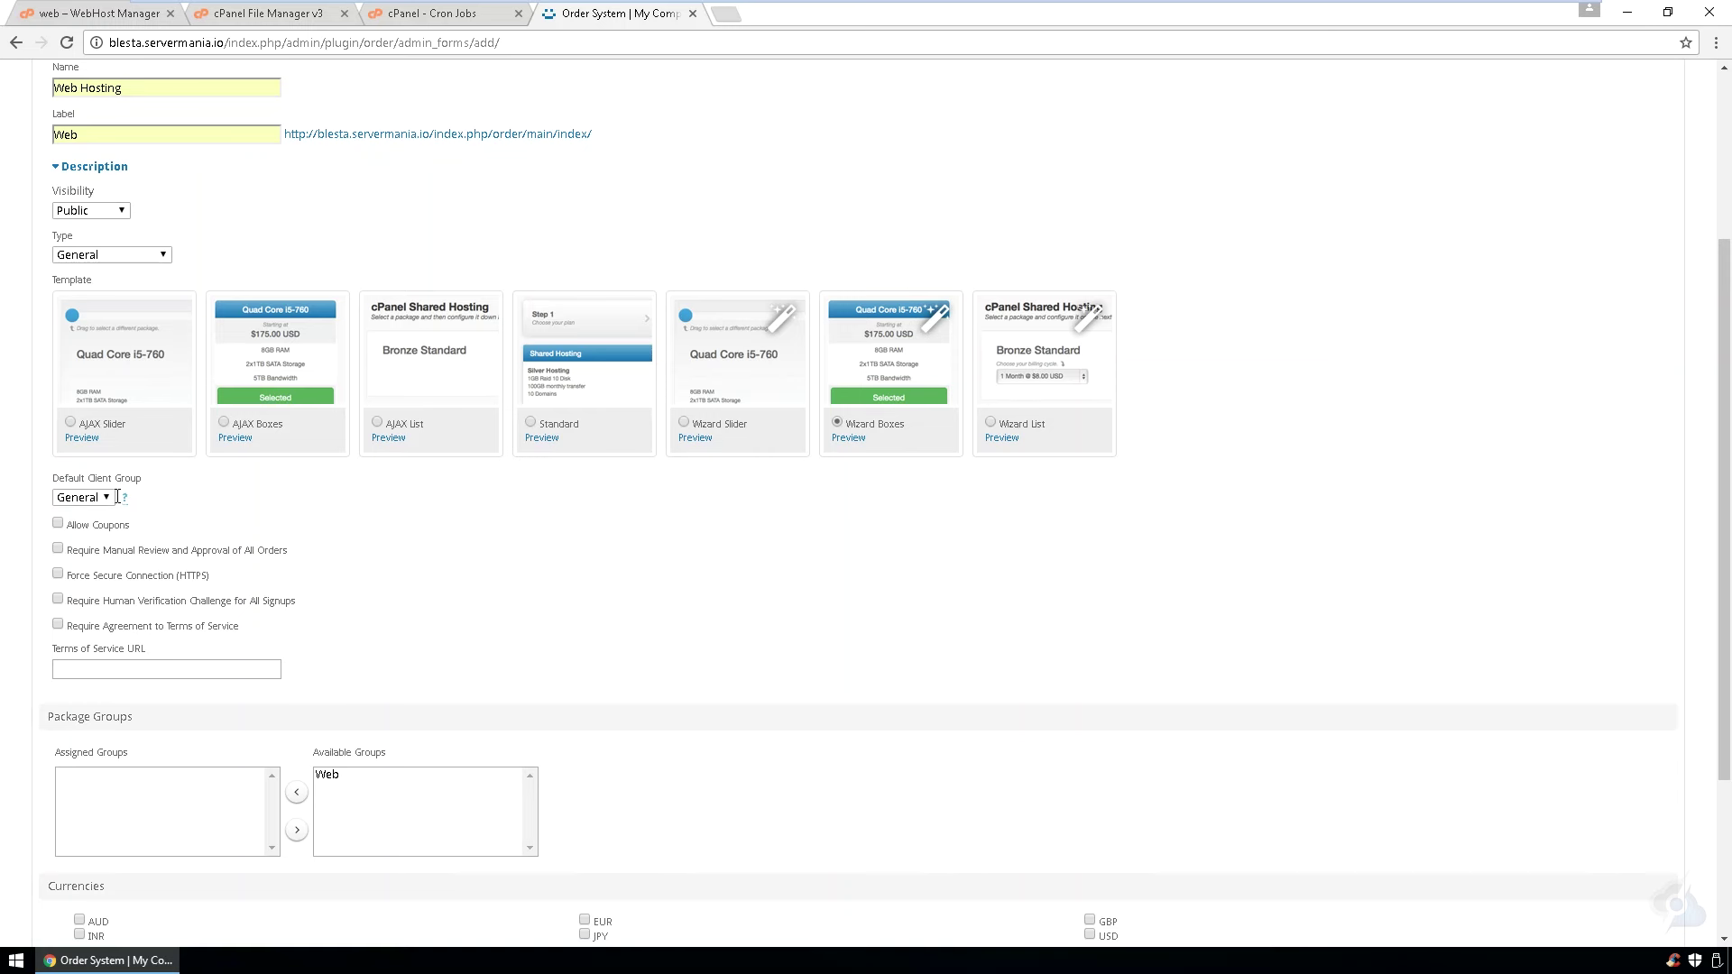
left_click(90, 501)
left_click(87, 514)
- Assign the Web package group and USD currency to the order form and add it
scroll(397, 778, "down", 3)
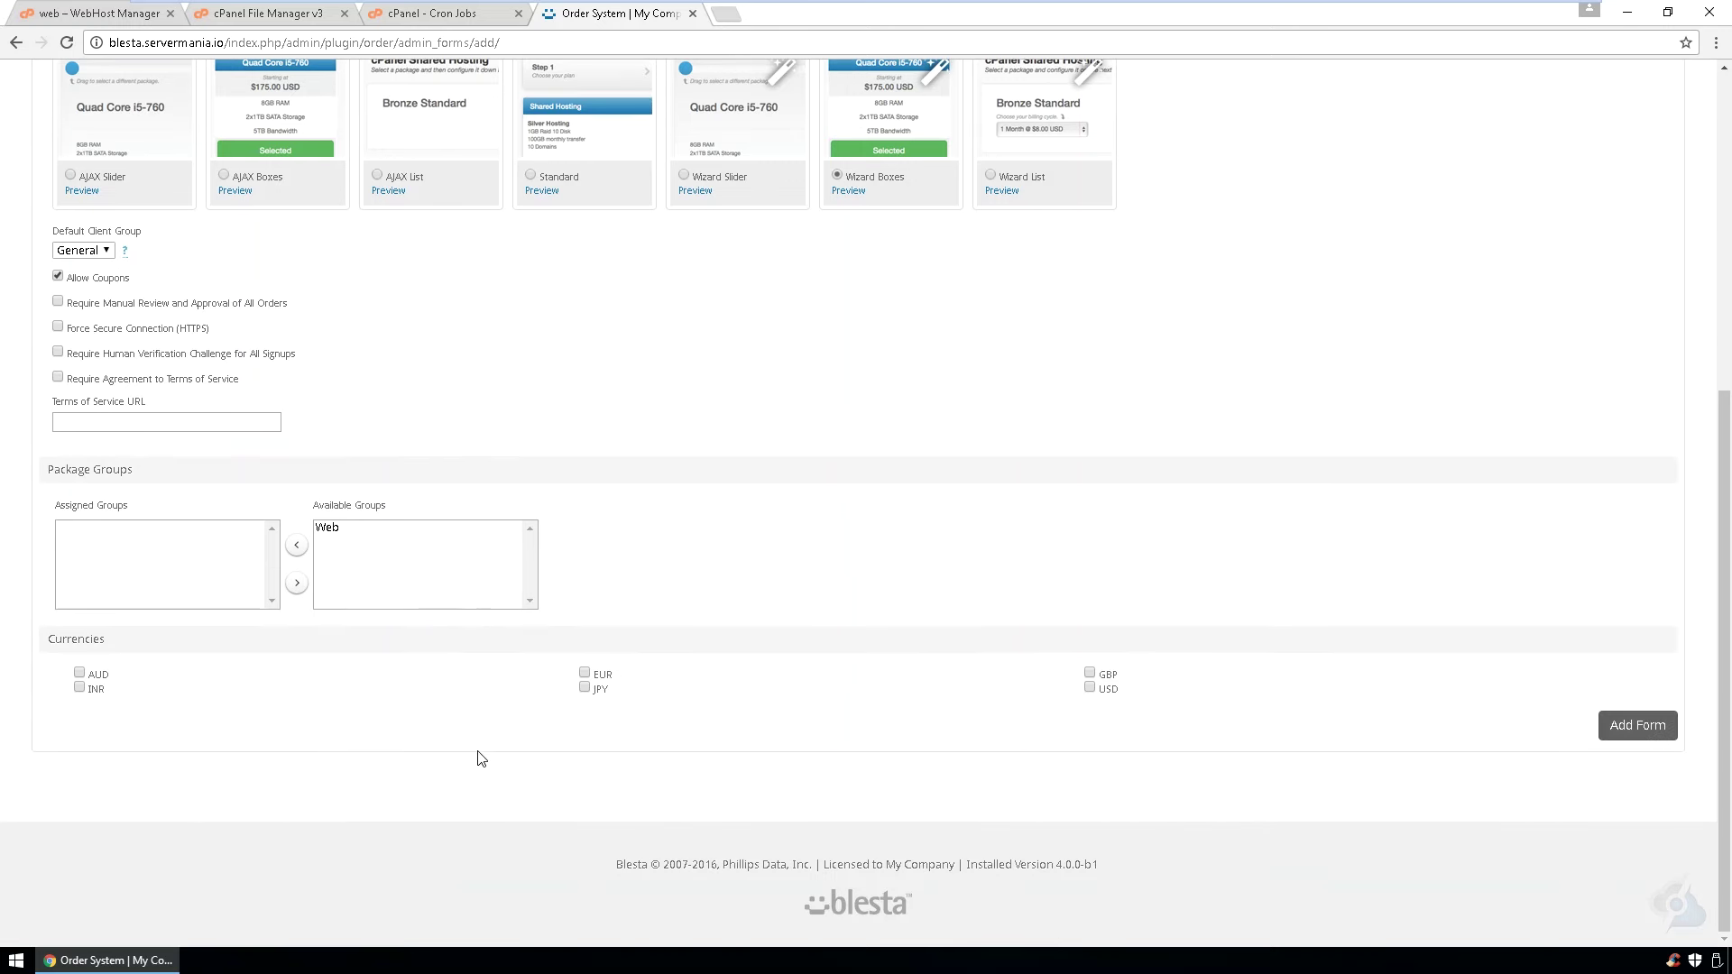
left_click(335, 534)
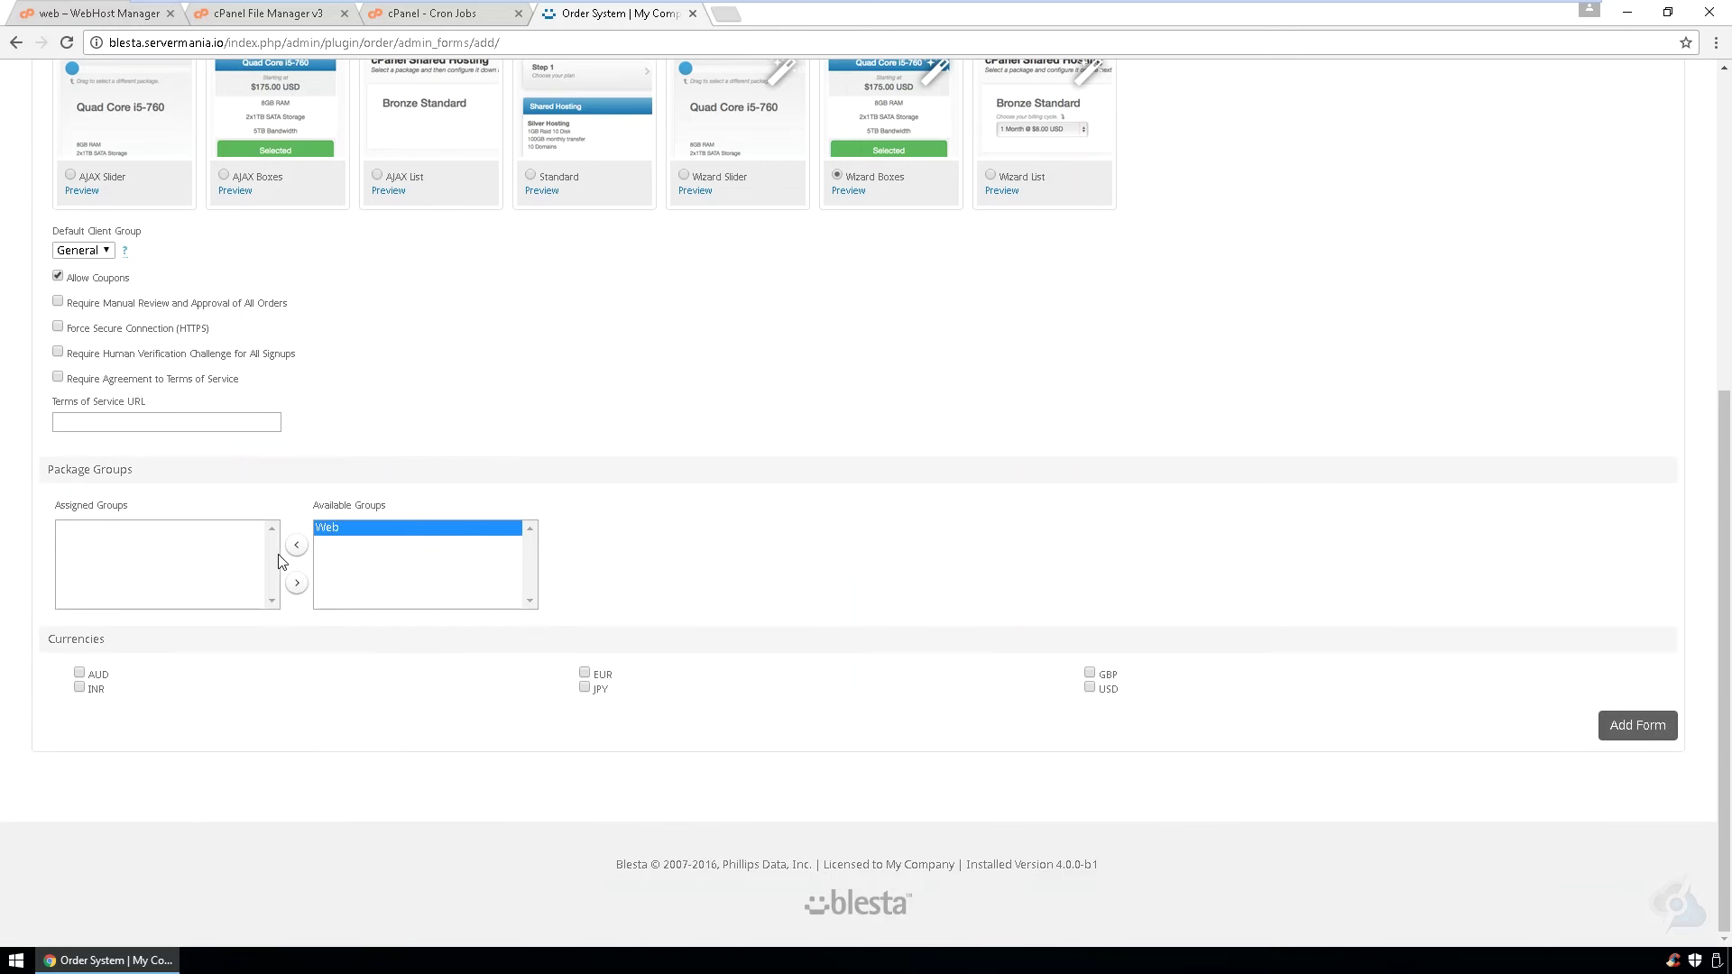
left_click(298, 550)
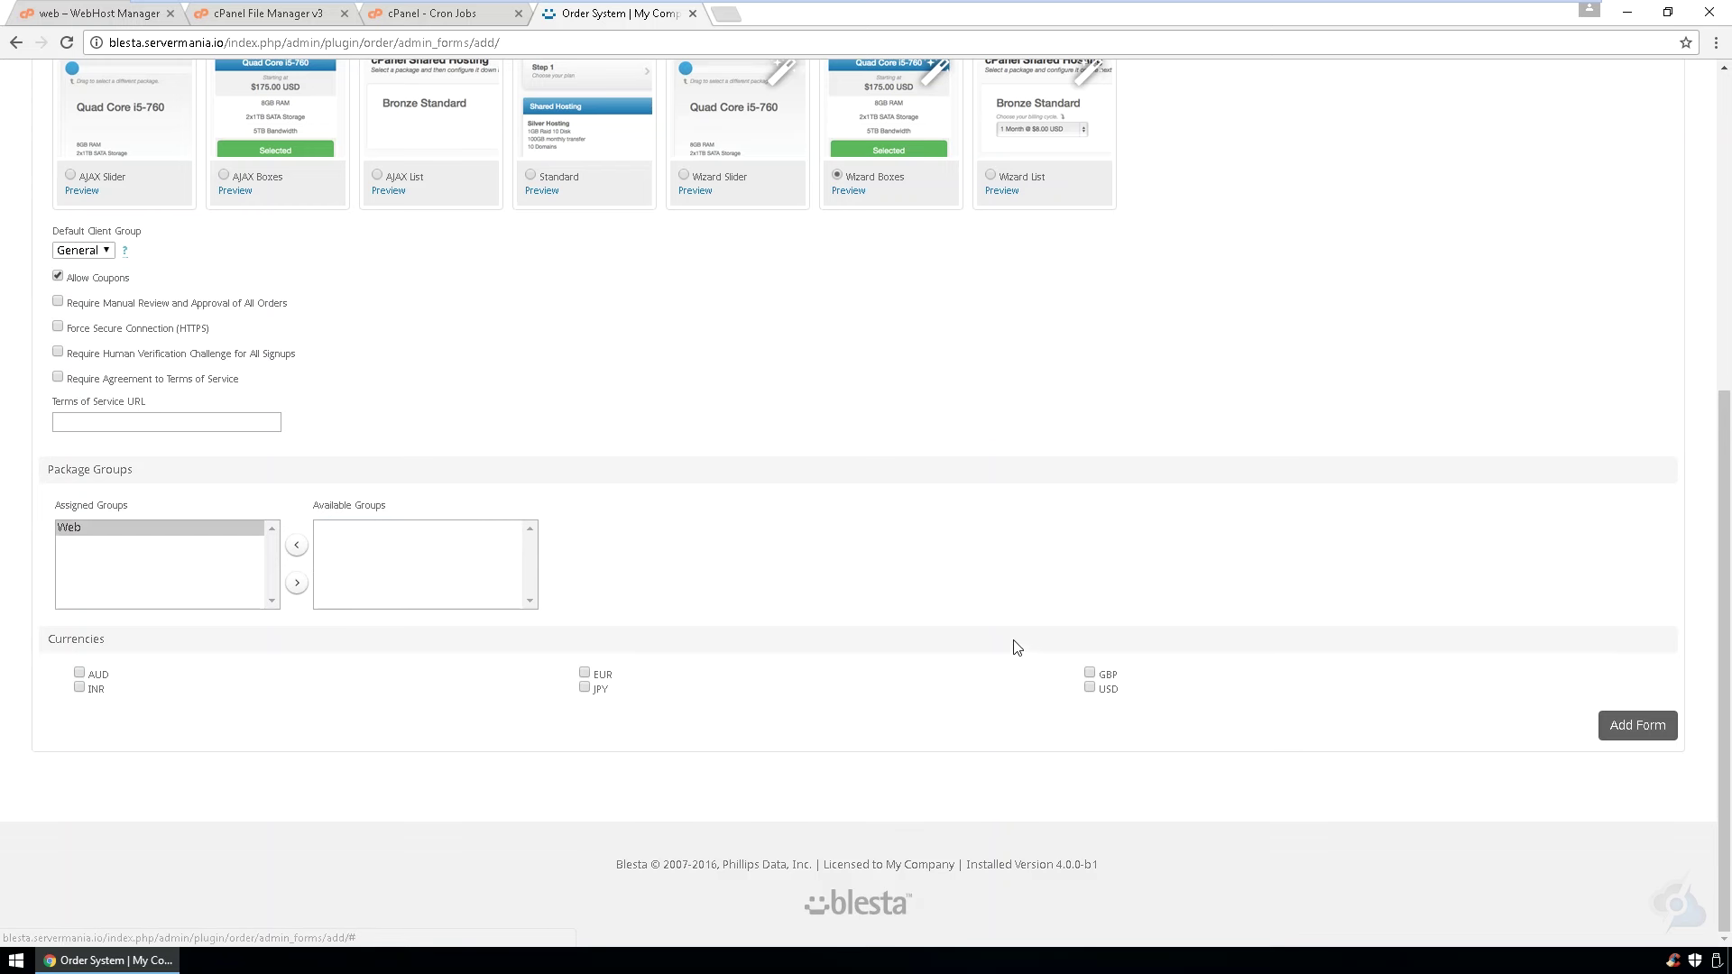
left_click(1090, 688)
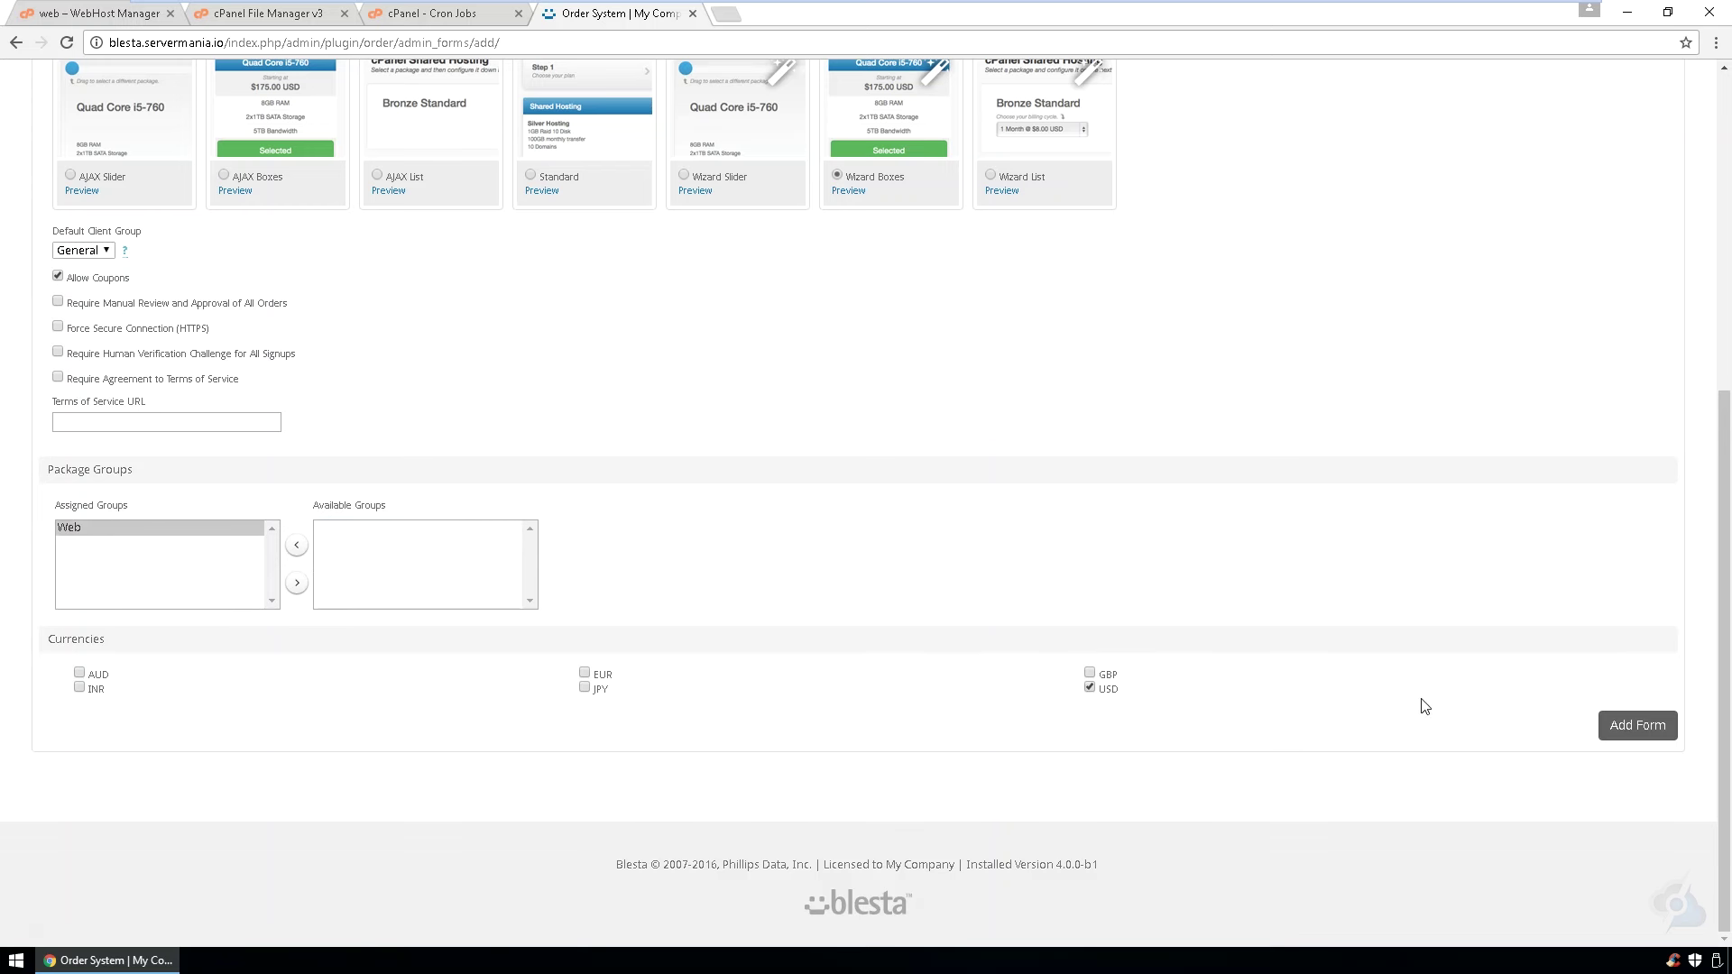
left_click(1660, 727)
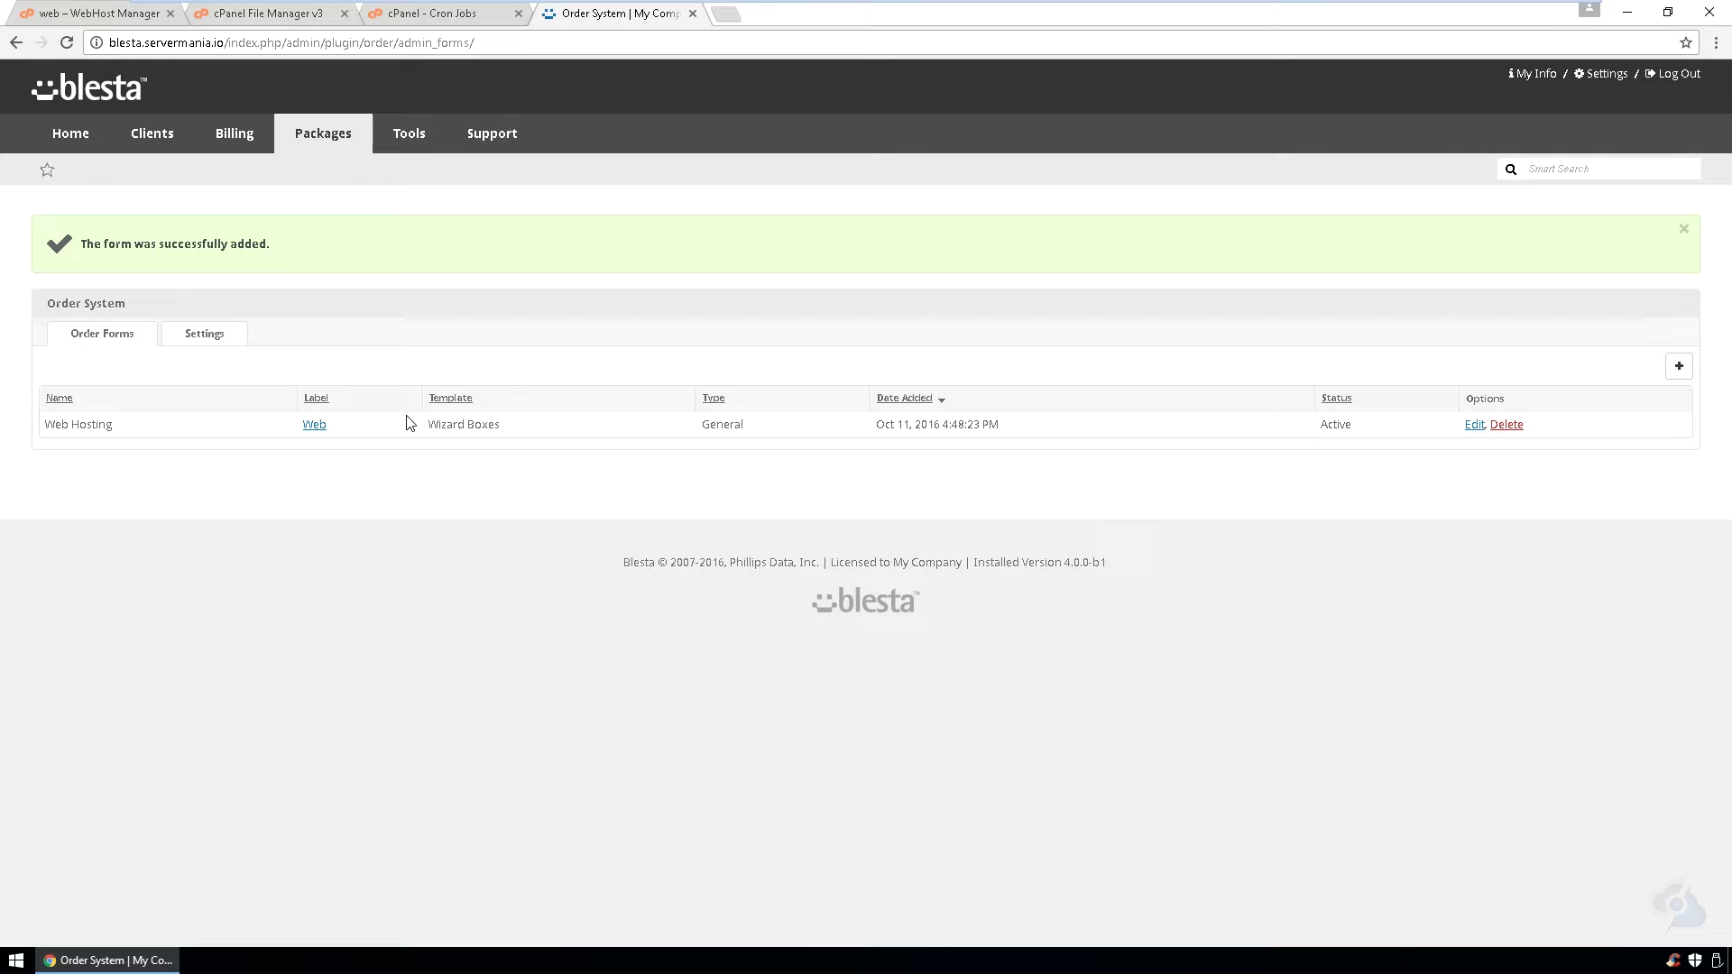
- Add a new coupon with code DEMO, valid from 2016-10-11 to 2016-10-14
middle_click(1603, 80)
left_click(787, 13)
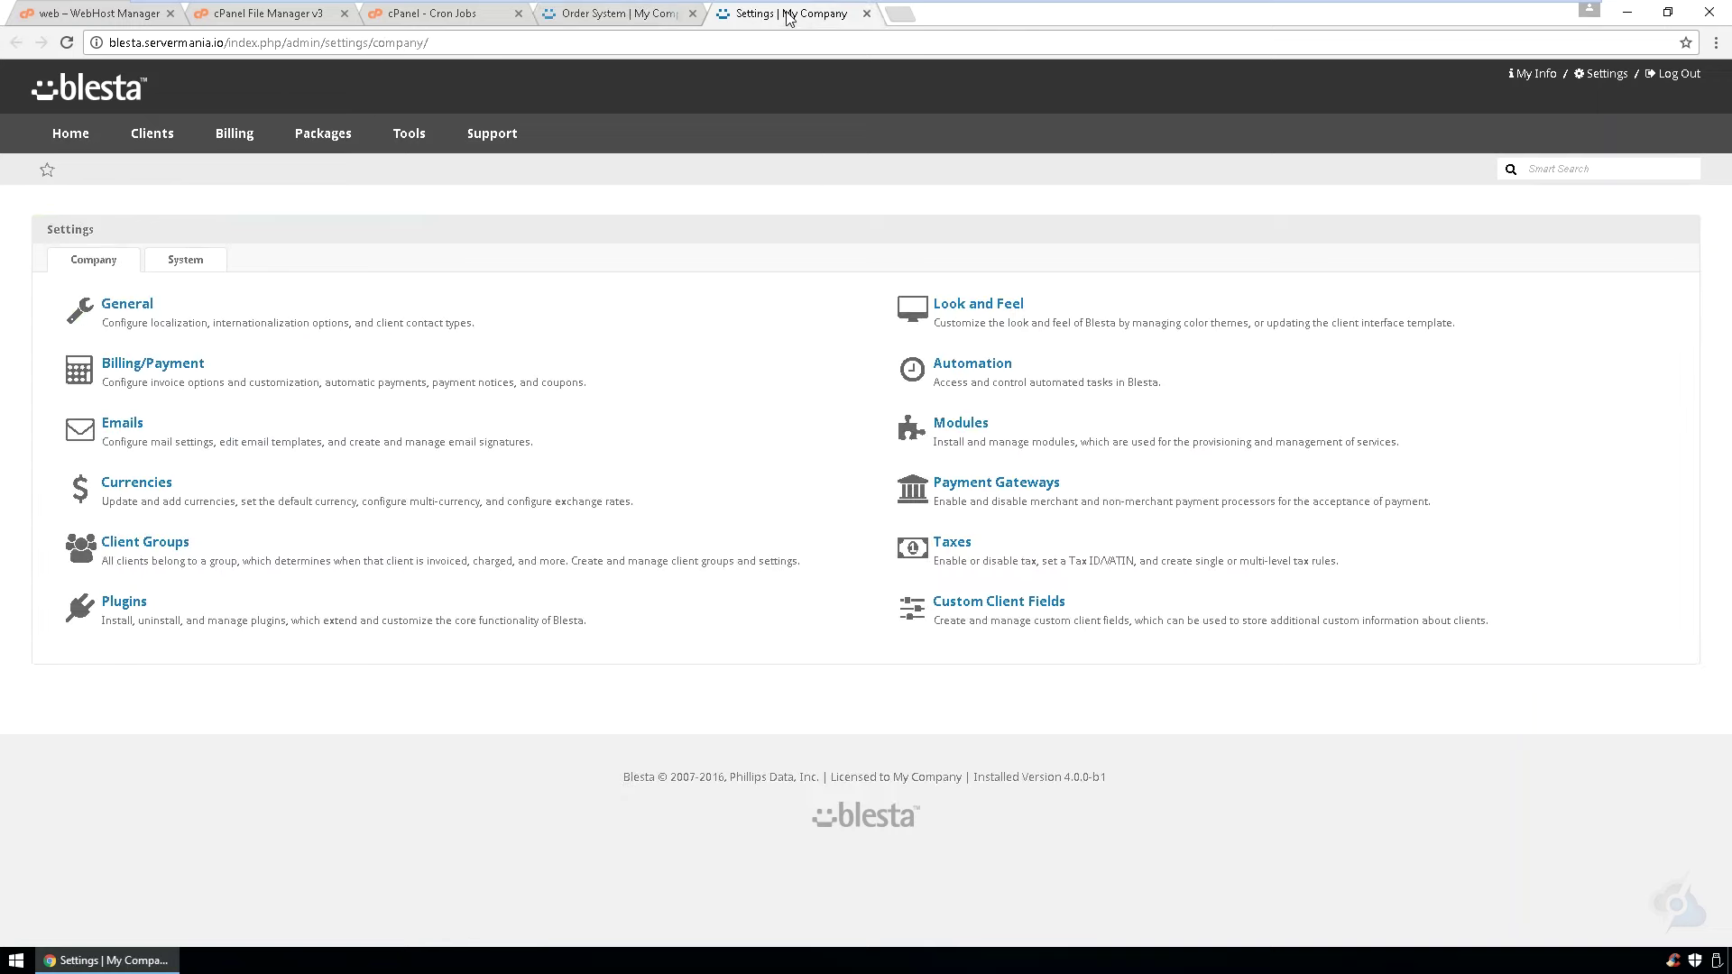
left_click(181, 366)
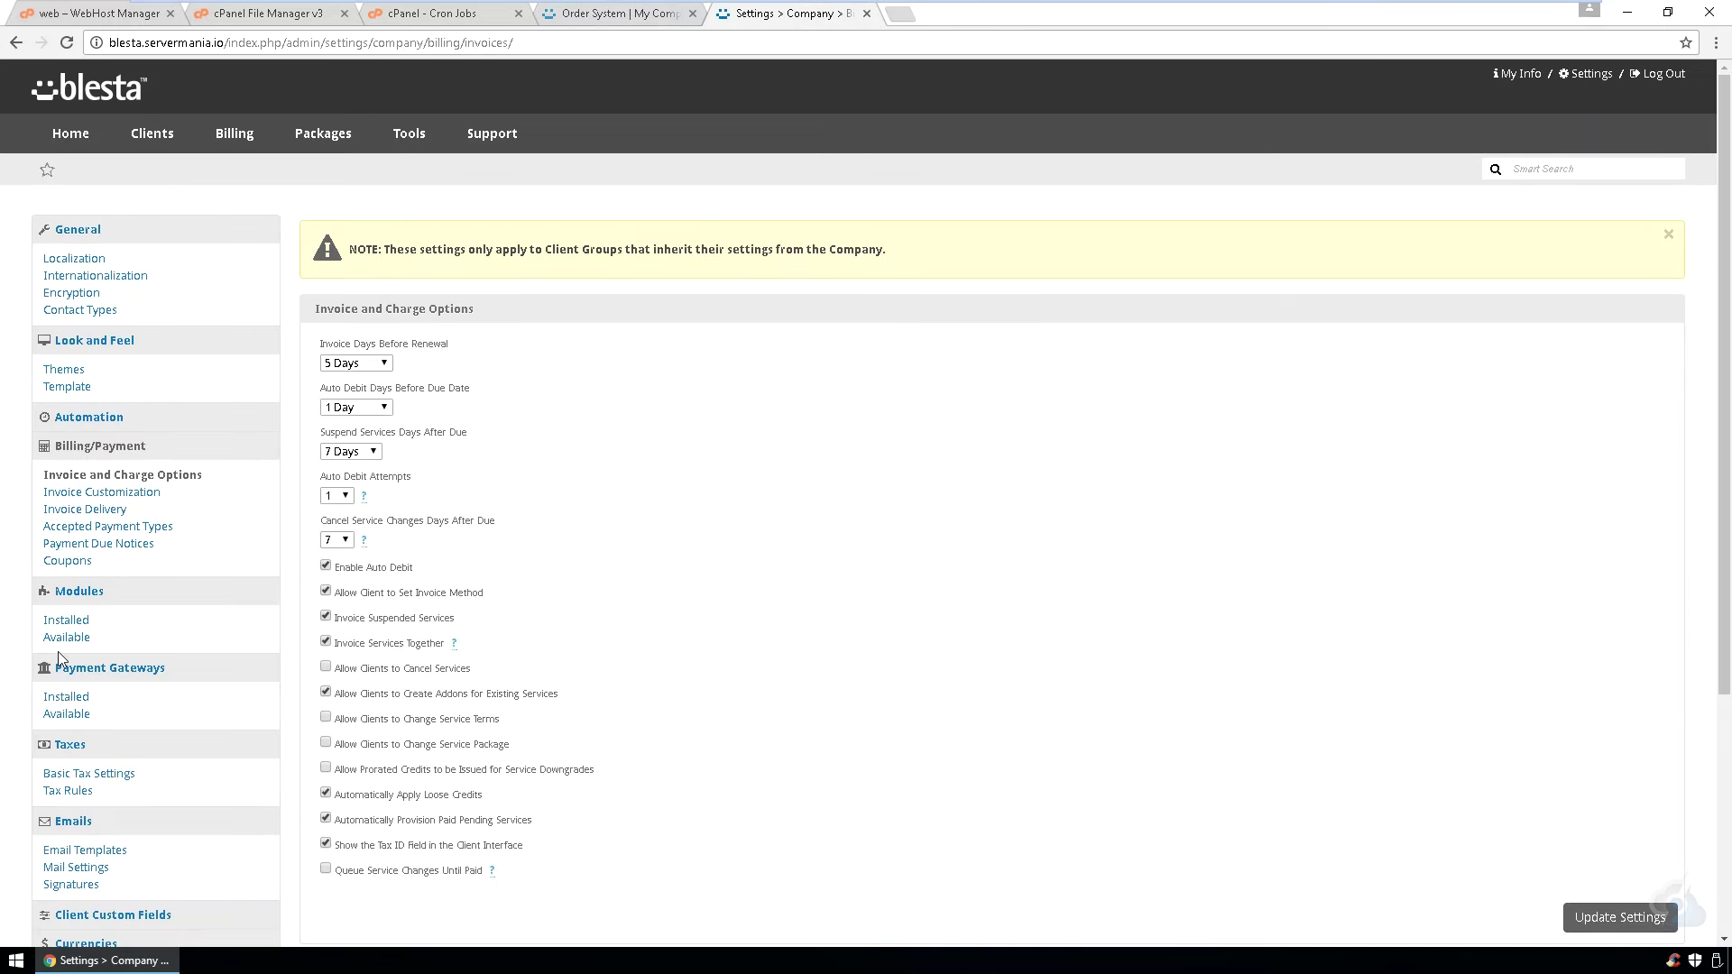
left_click(71, 563)
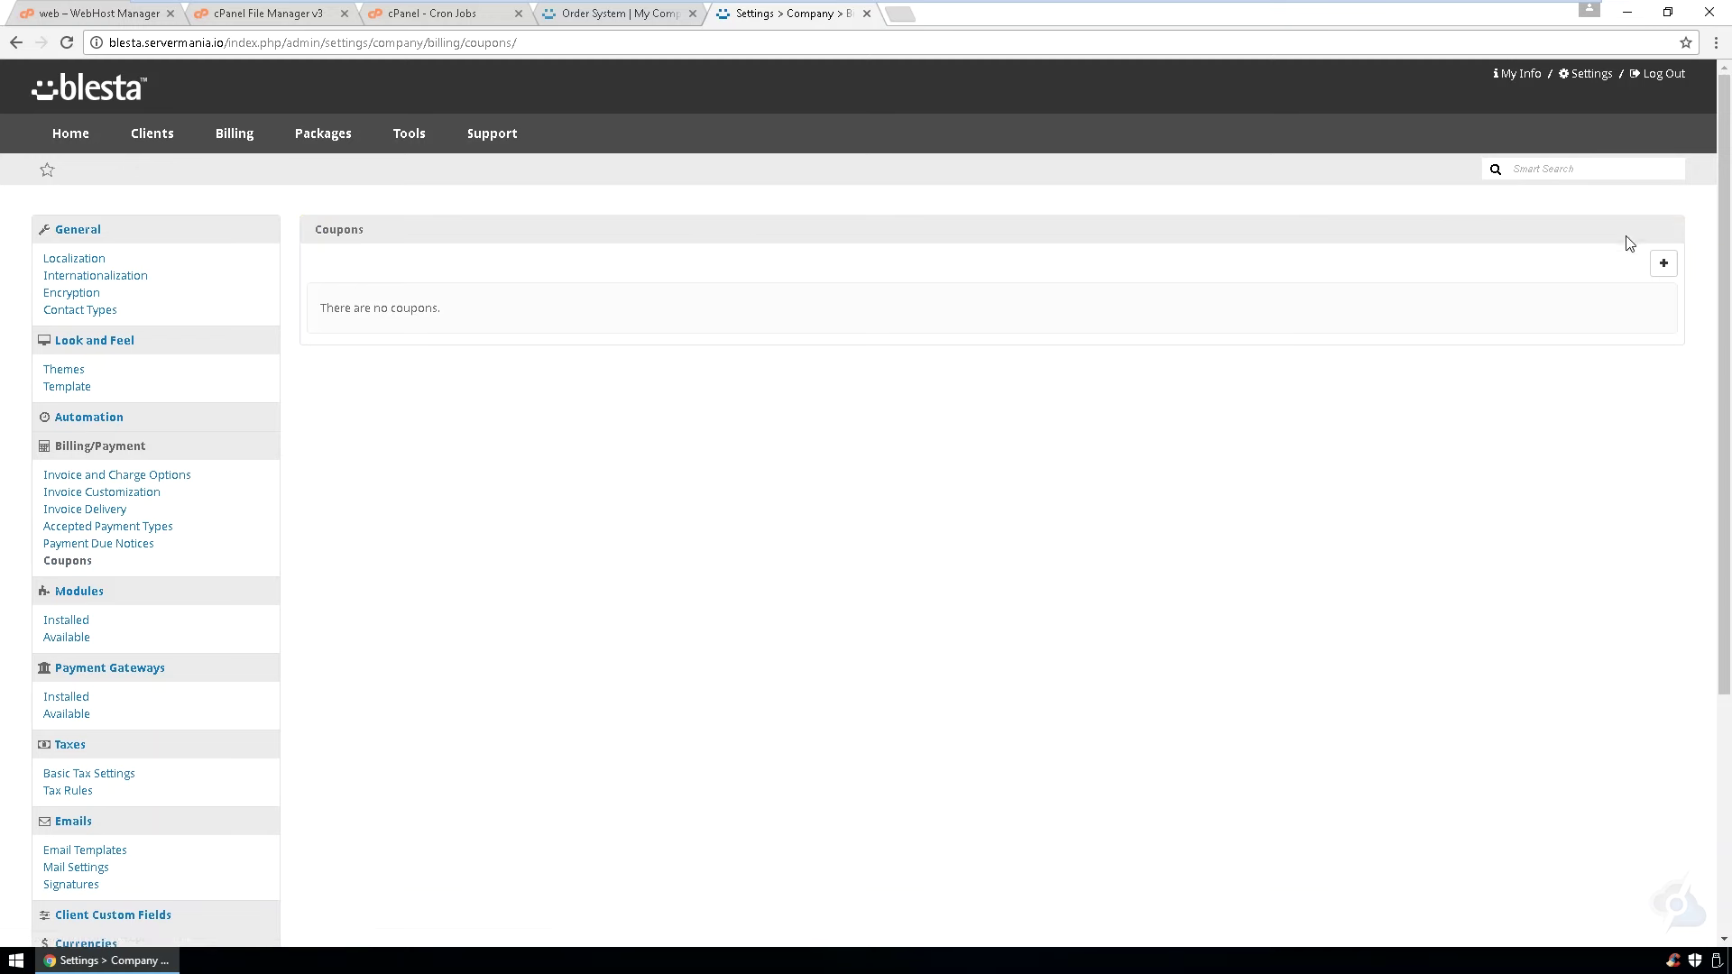
left_click(1664, 263)
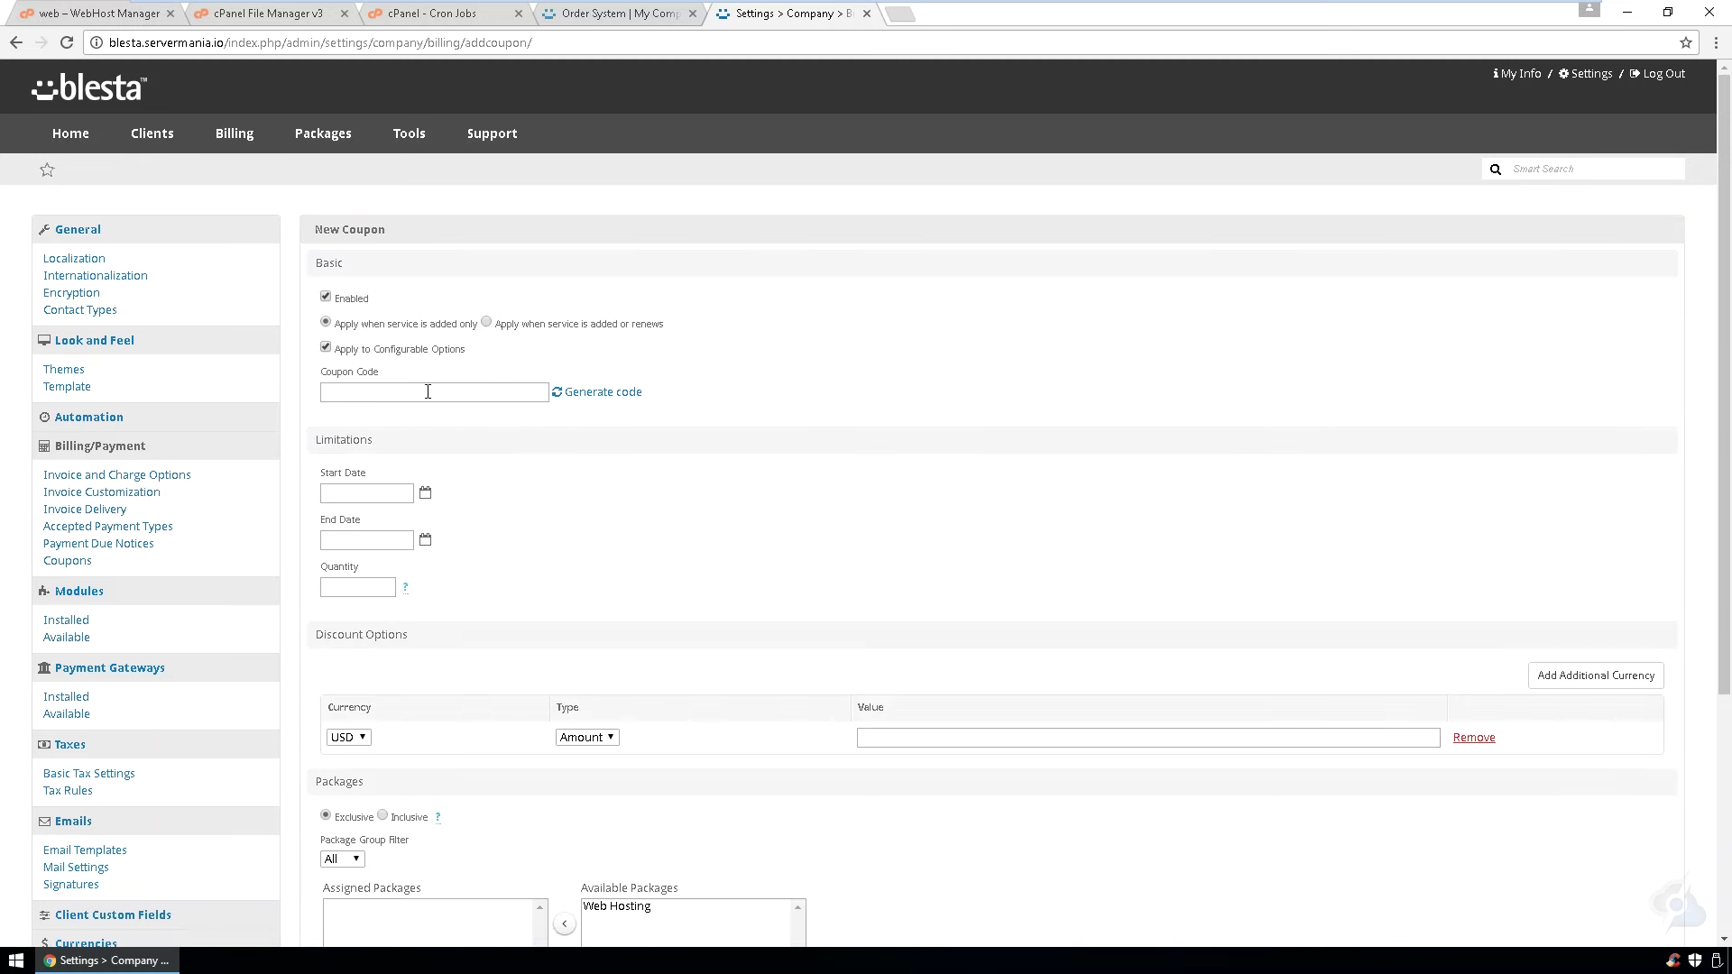
type("DEMO")
left_click(424, 493)
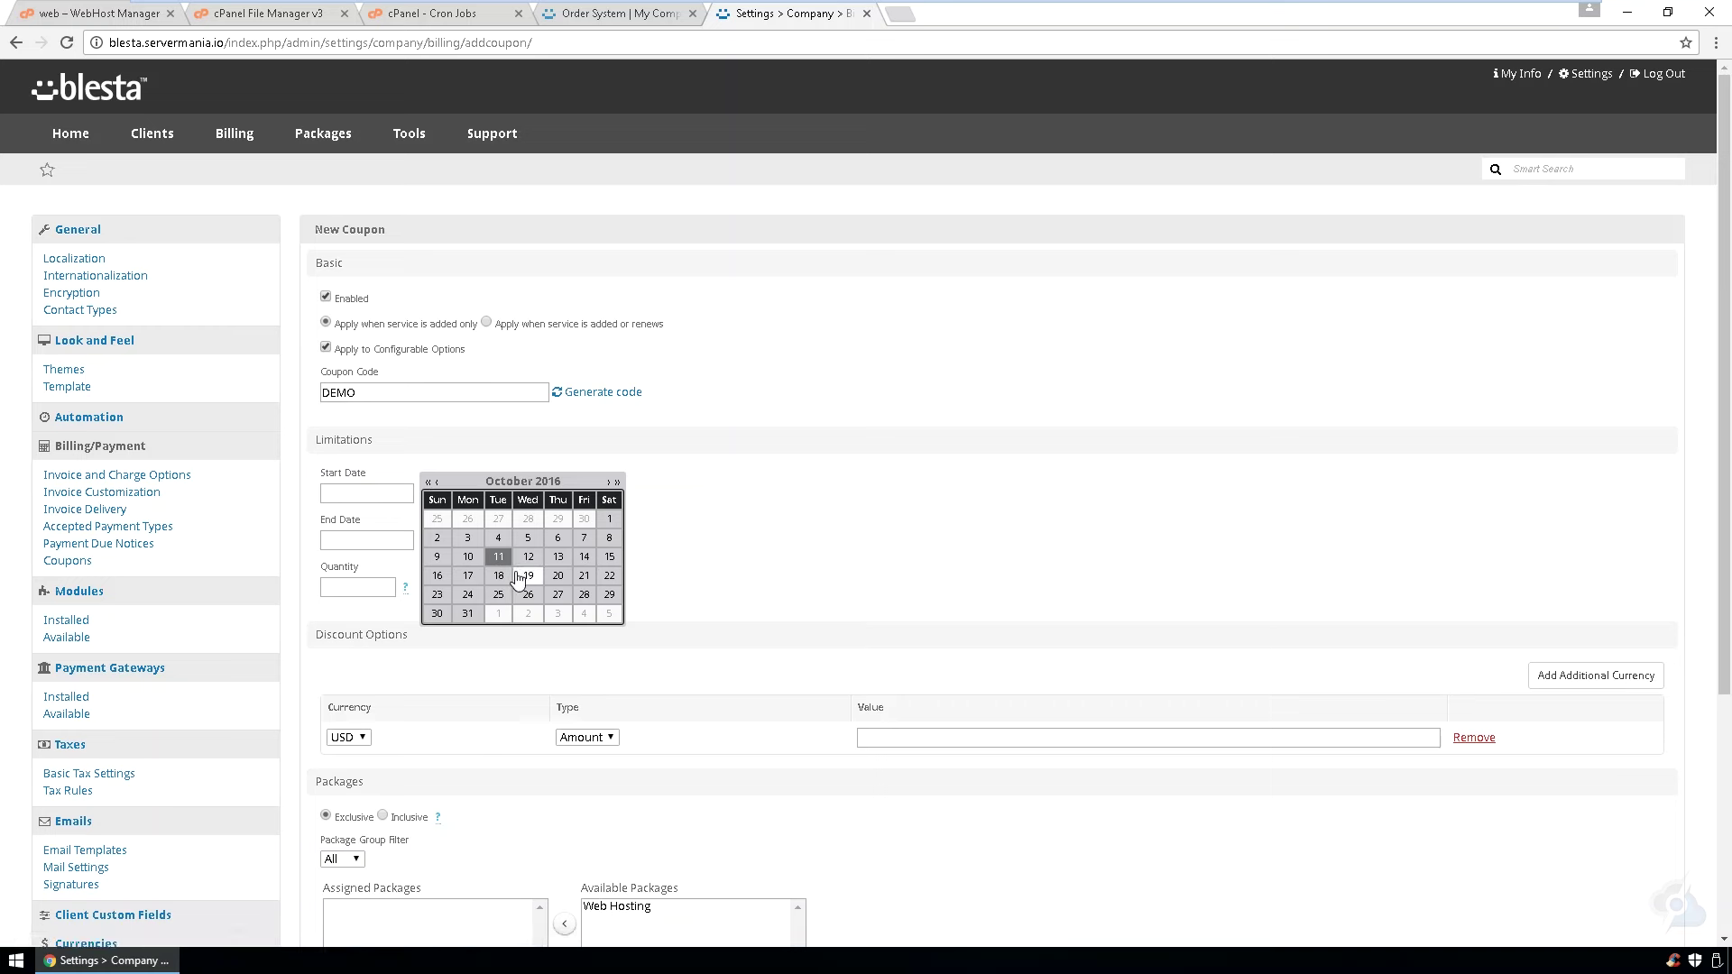
left_click(498, 557)
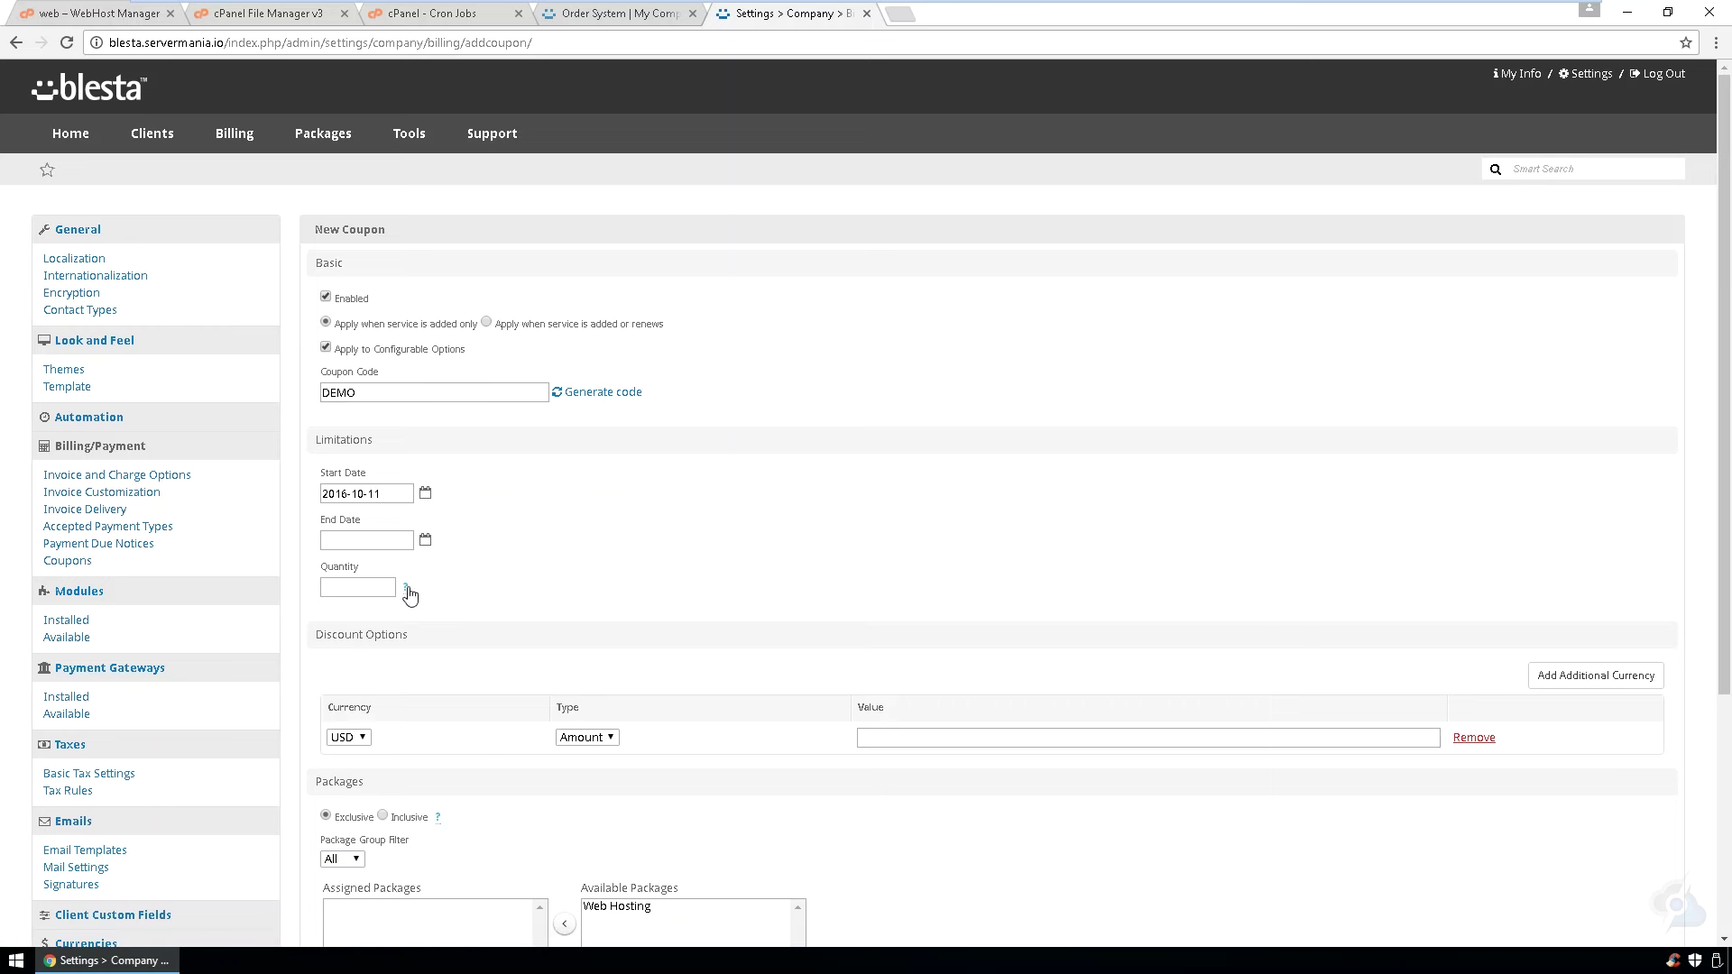
left_click(425, 540)
left_click(585, 604)
- Make the coupon a 100 percent discount on the Web Hosting package and create it
scroll(539, 605, "down", 3)
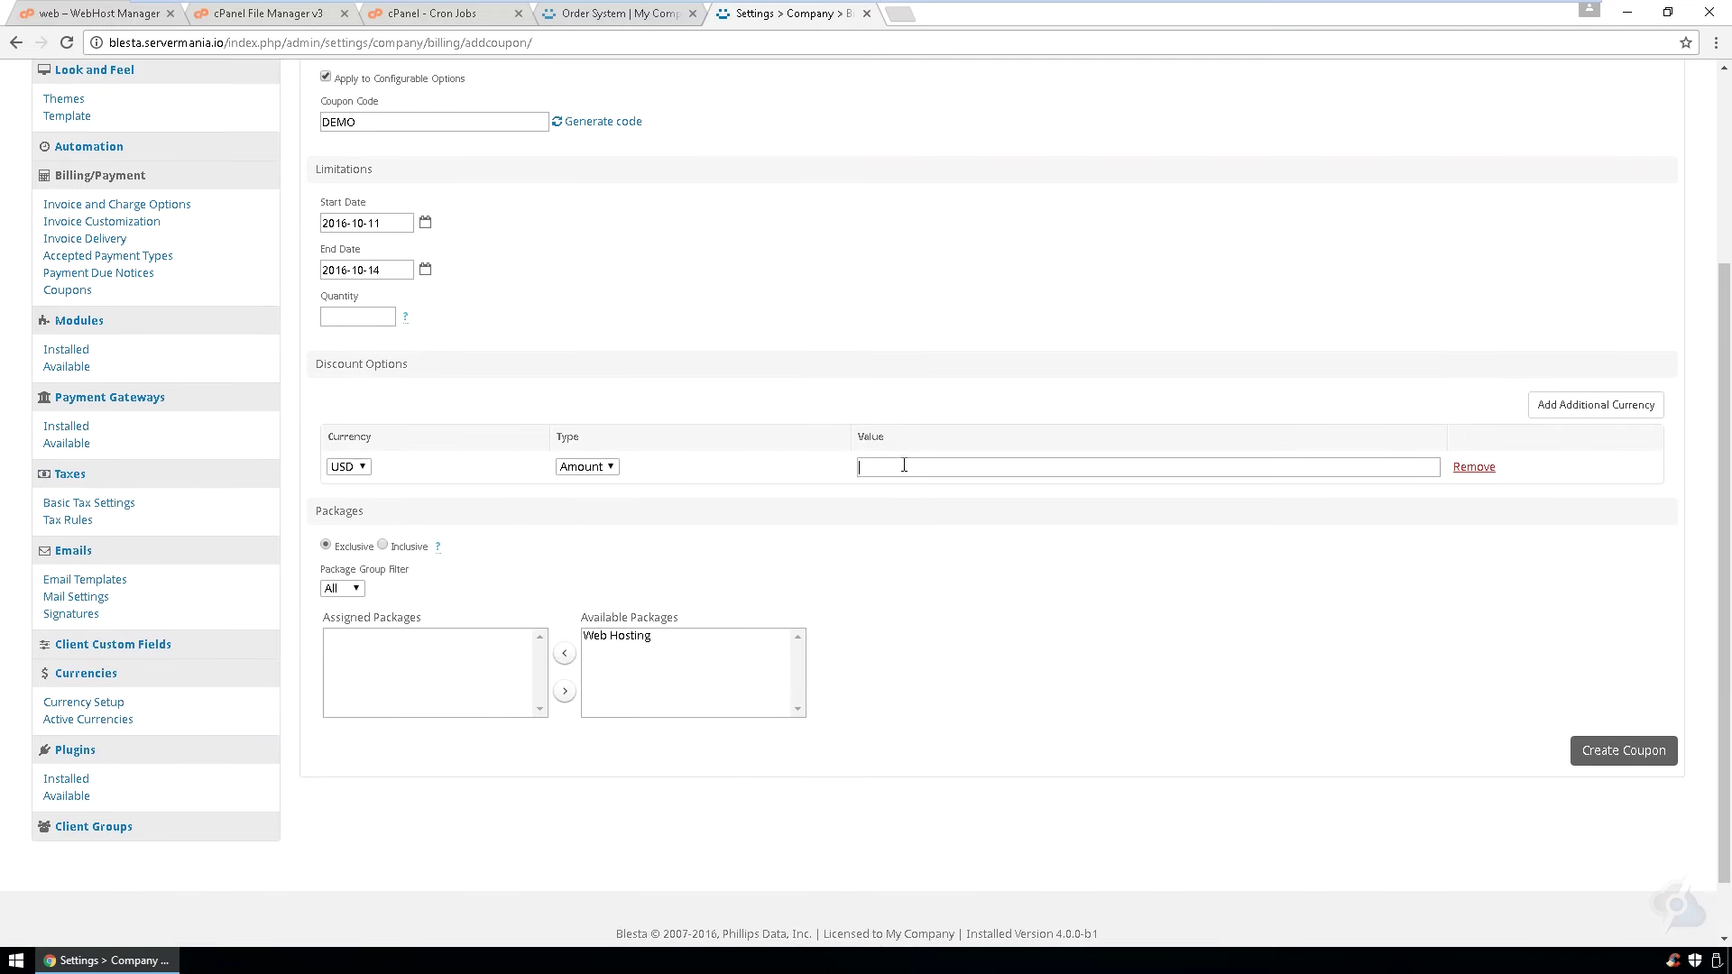
type("100")
left_click(580, 469)
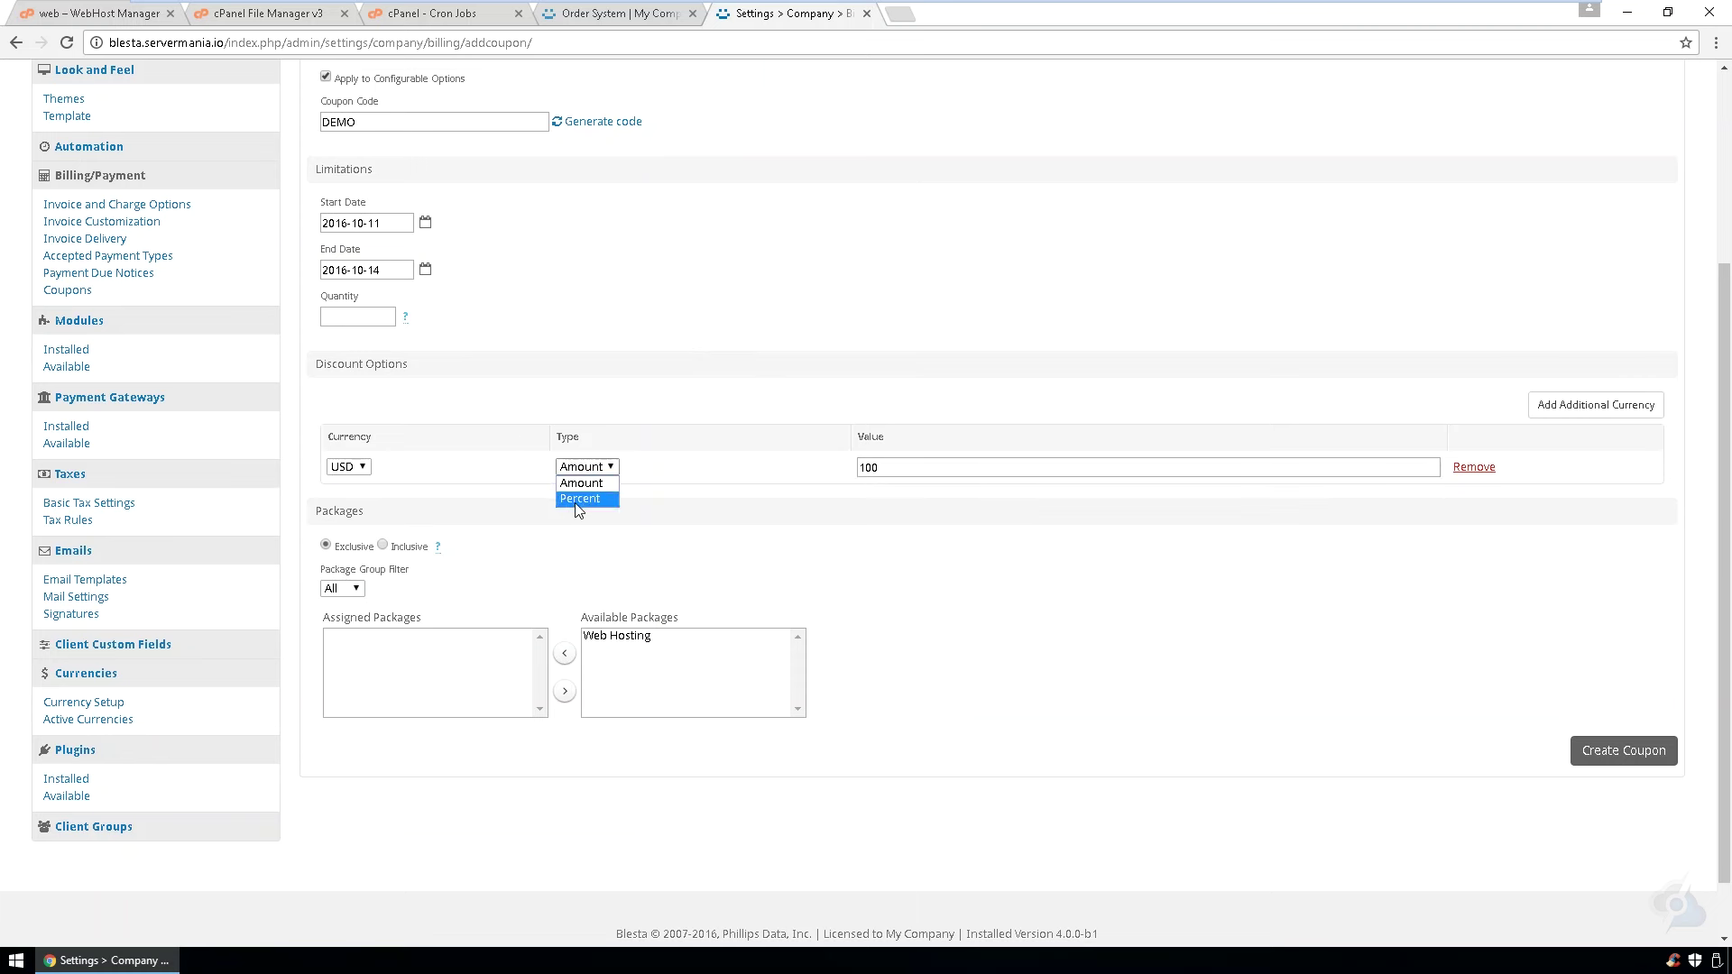
left_click(576, 503)
left_click(612, 635)
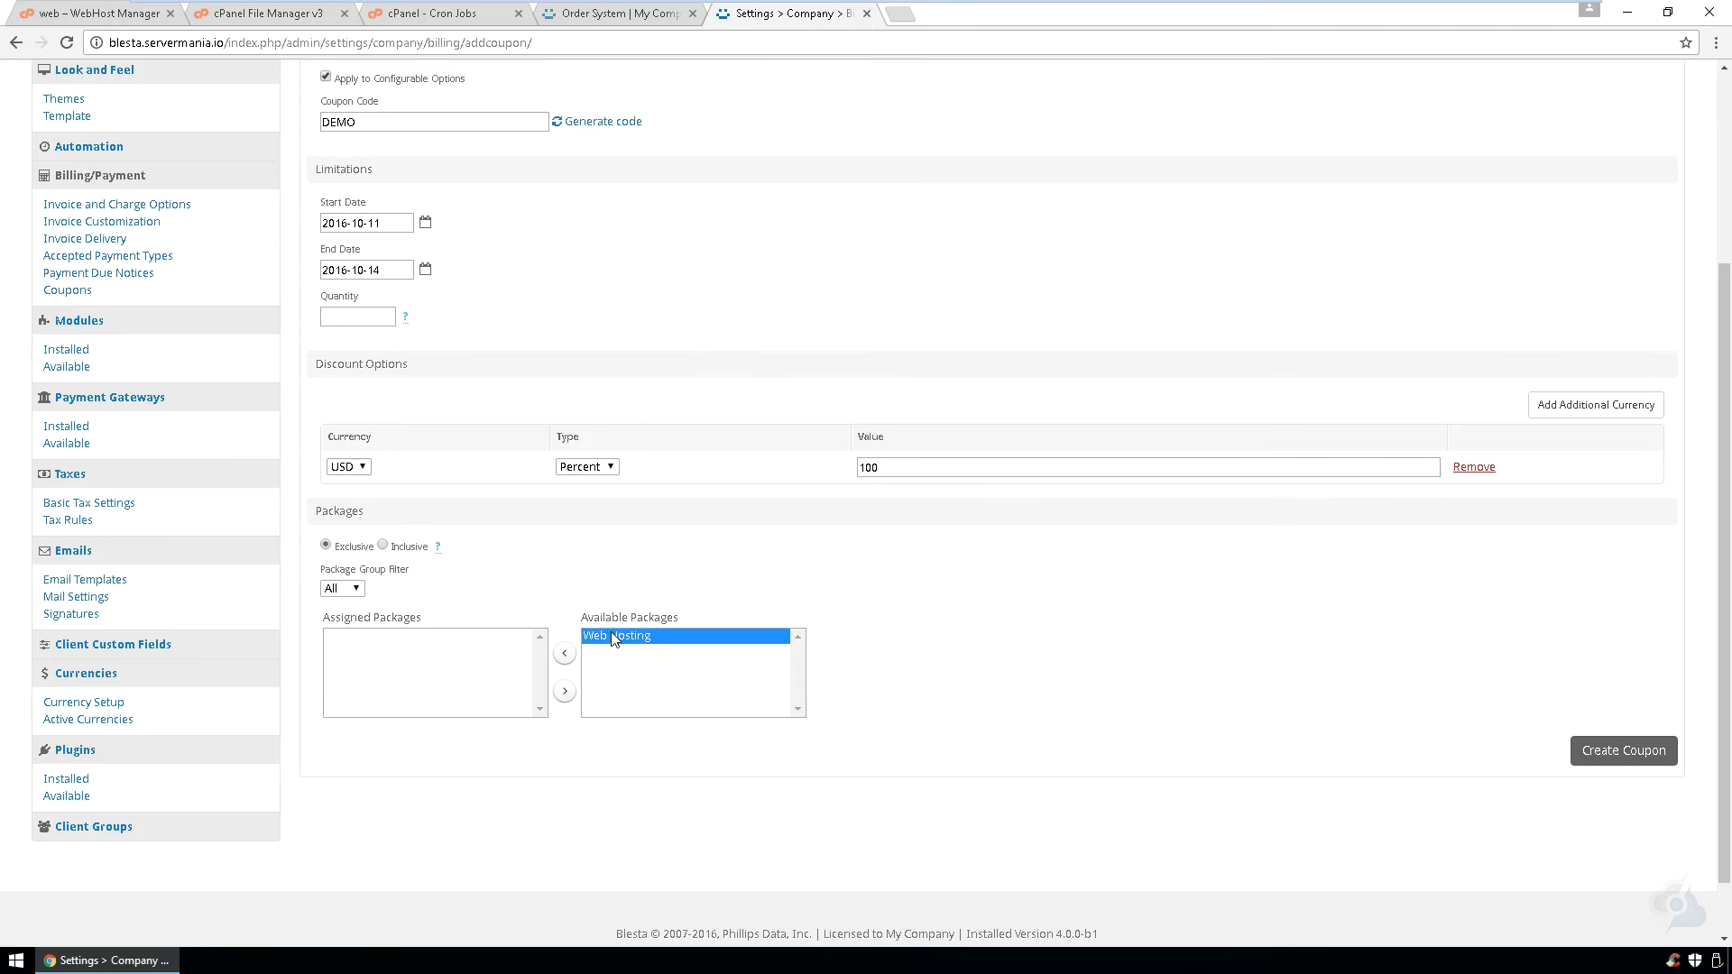
left_click(566, 655)
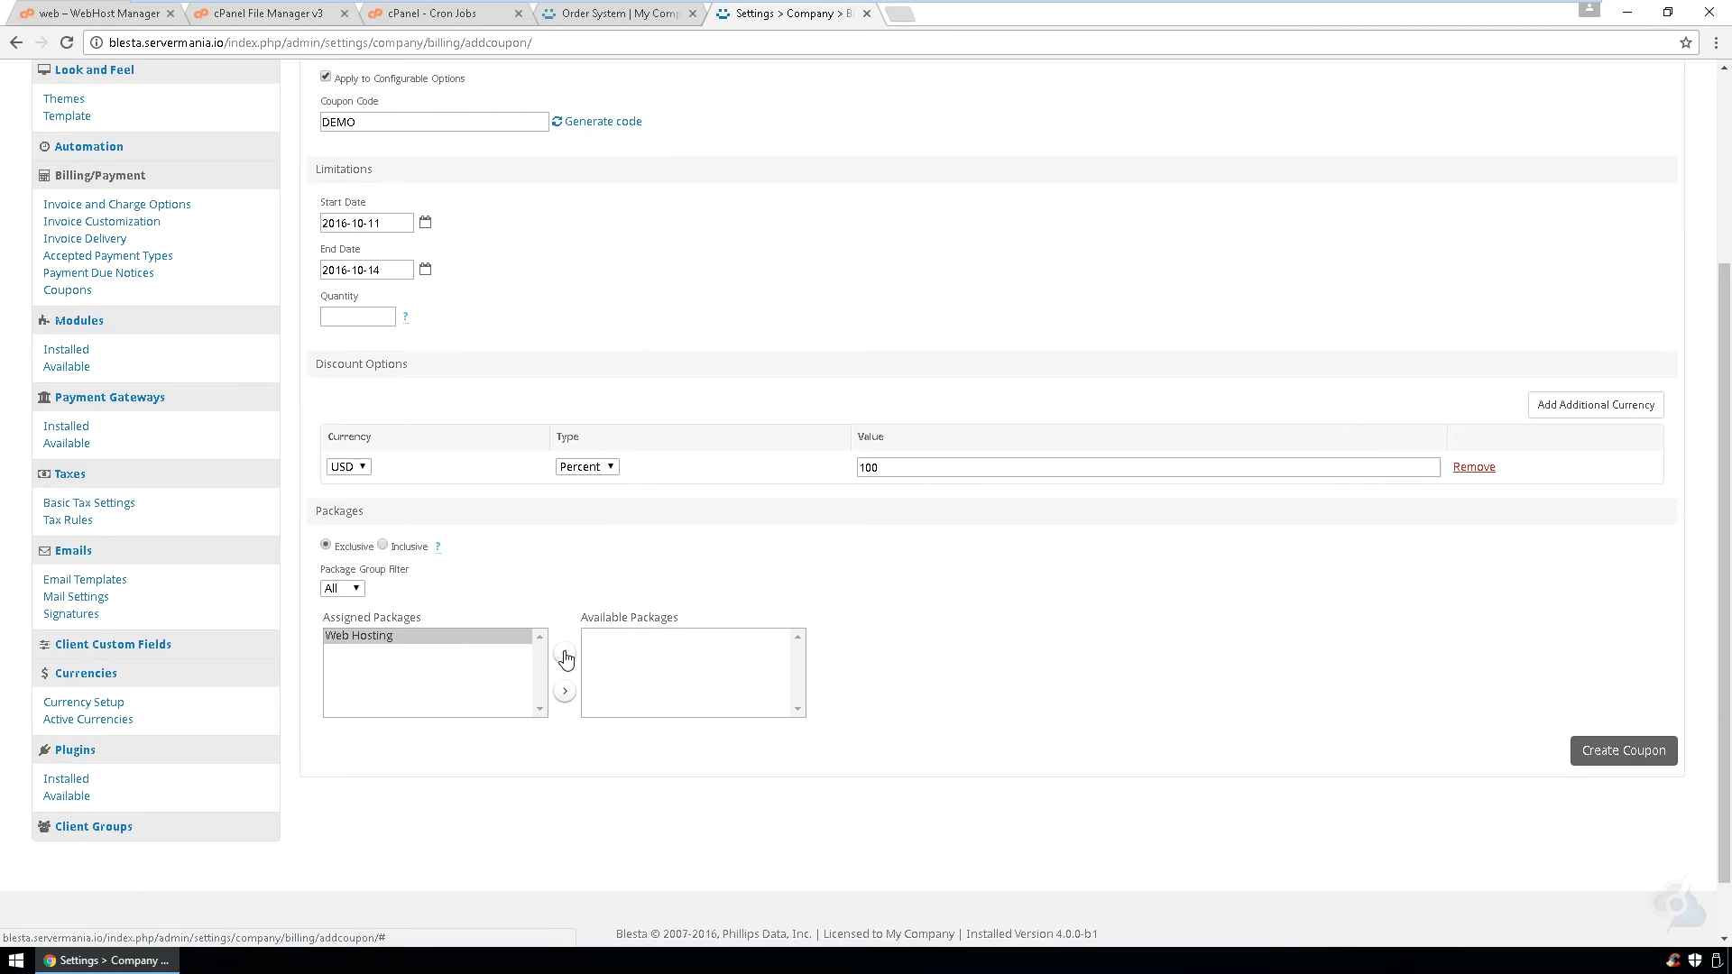
left_click(1621, 755)
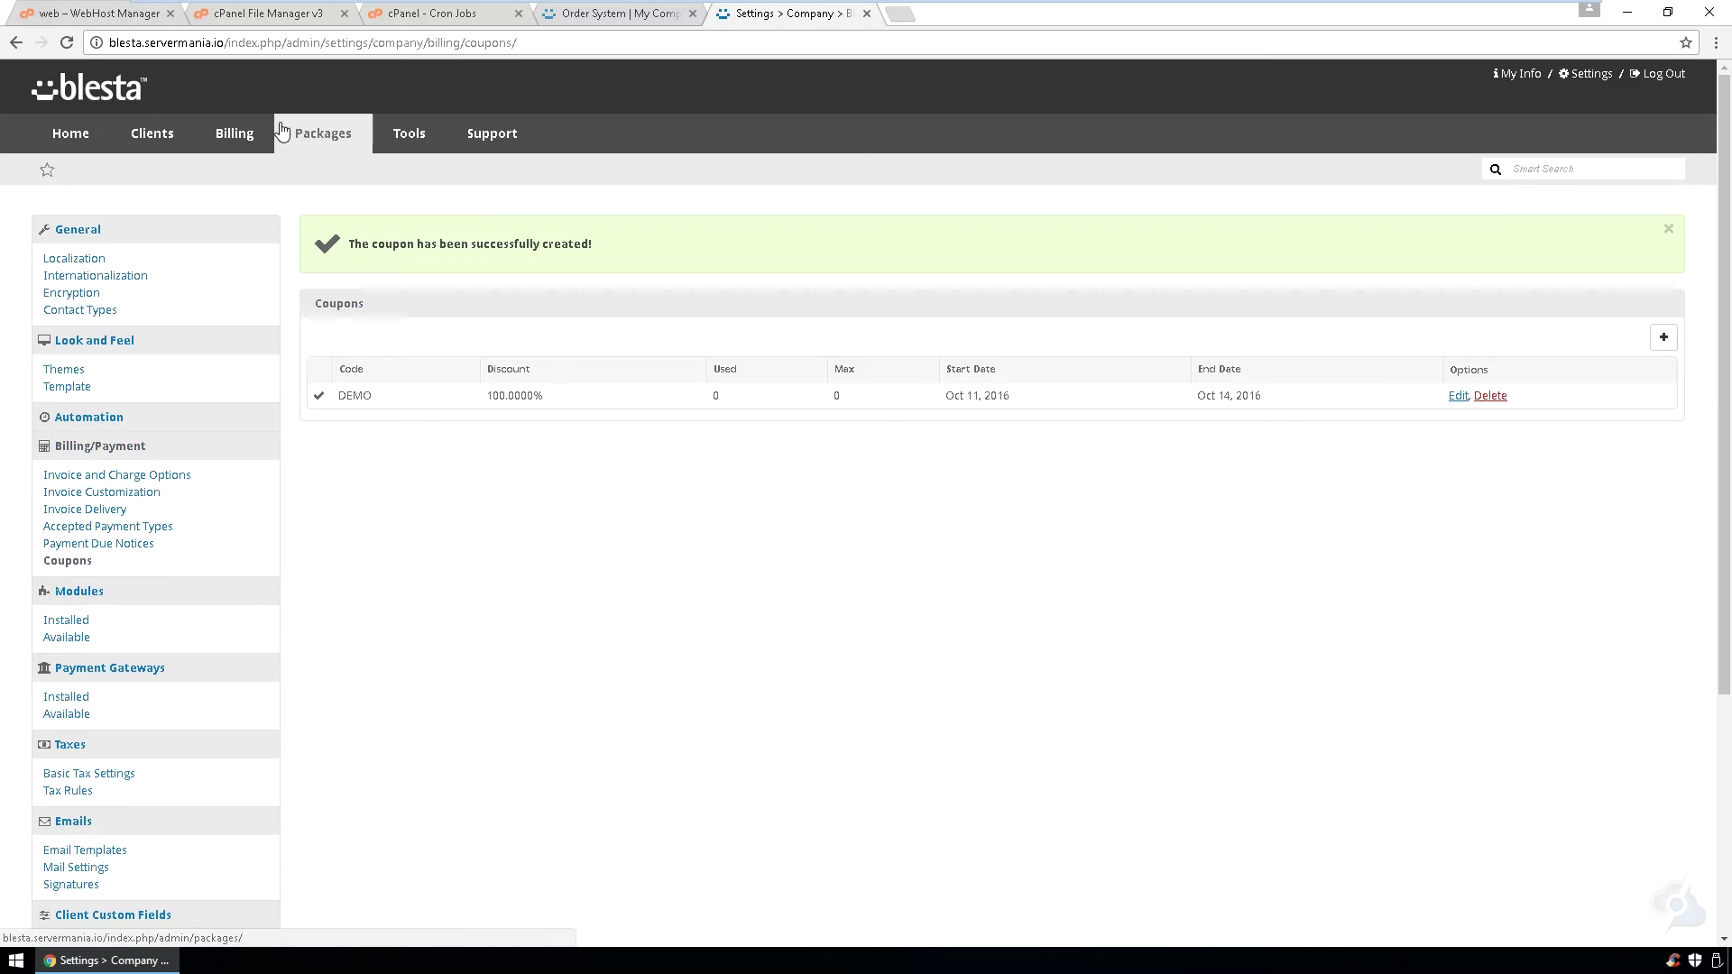
- From Packages > Order Forms, open the Web order form in a new window
mouse_move(291, 135)
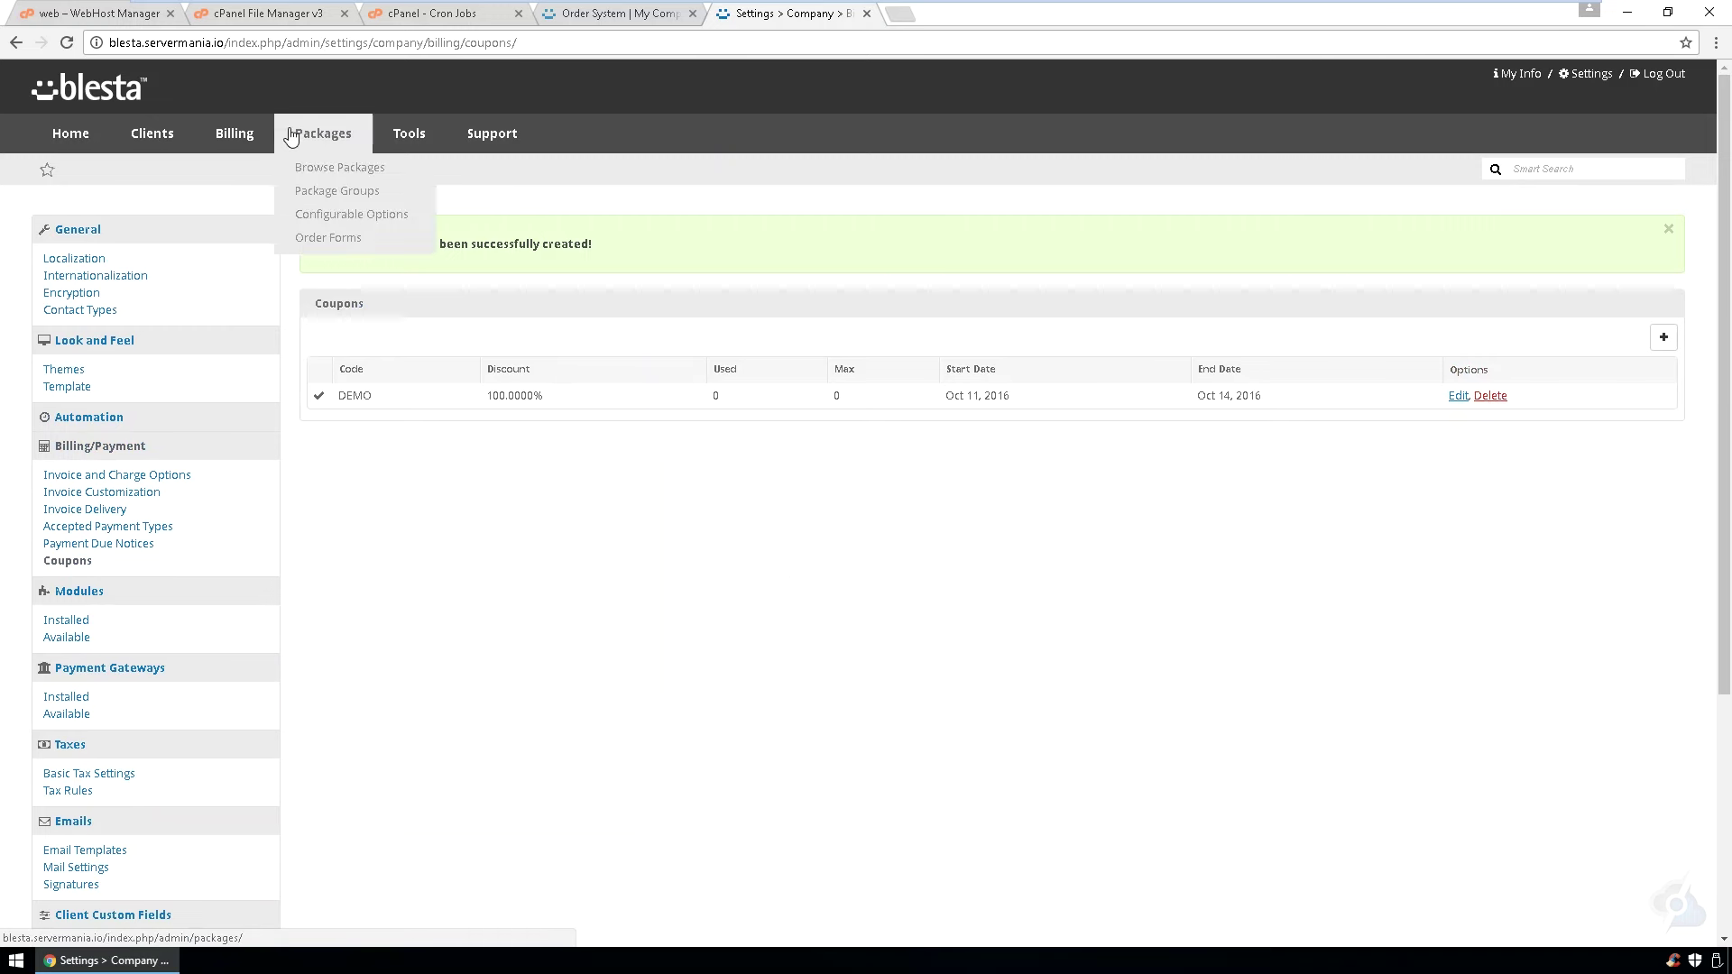
left_click(310, 236)
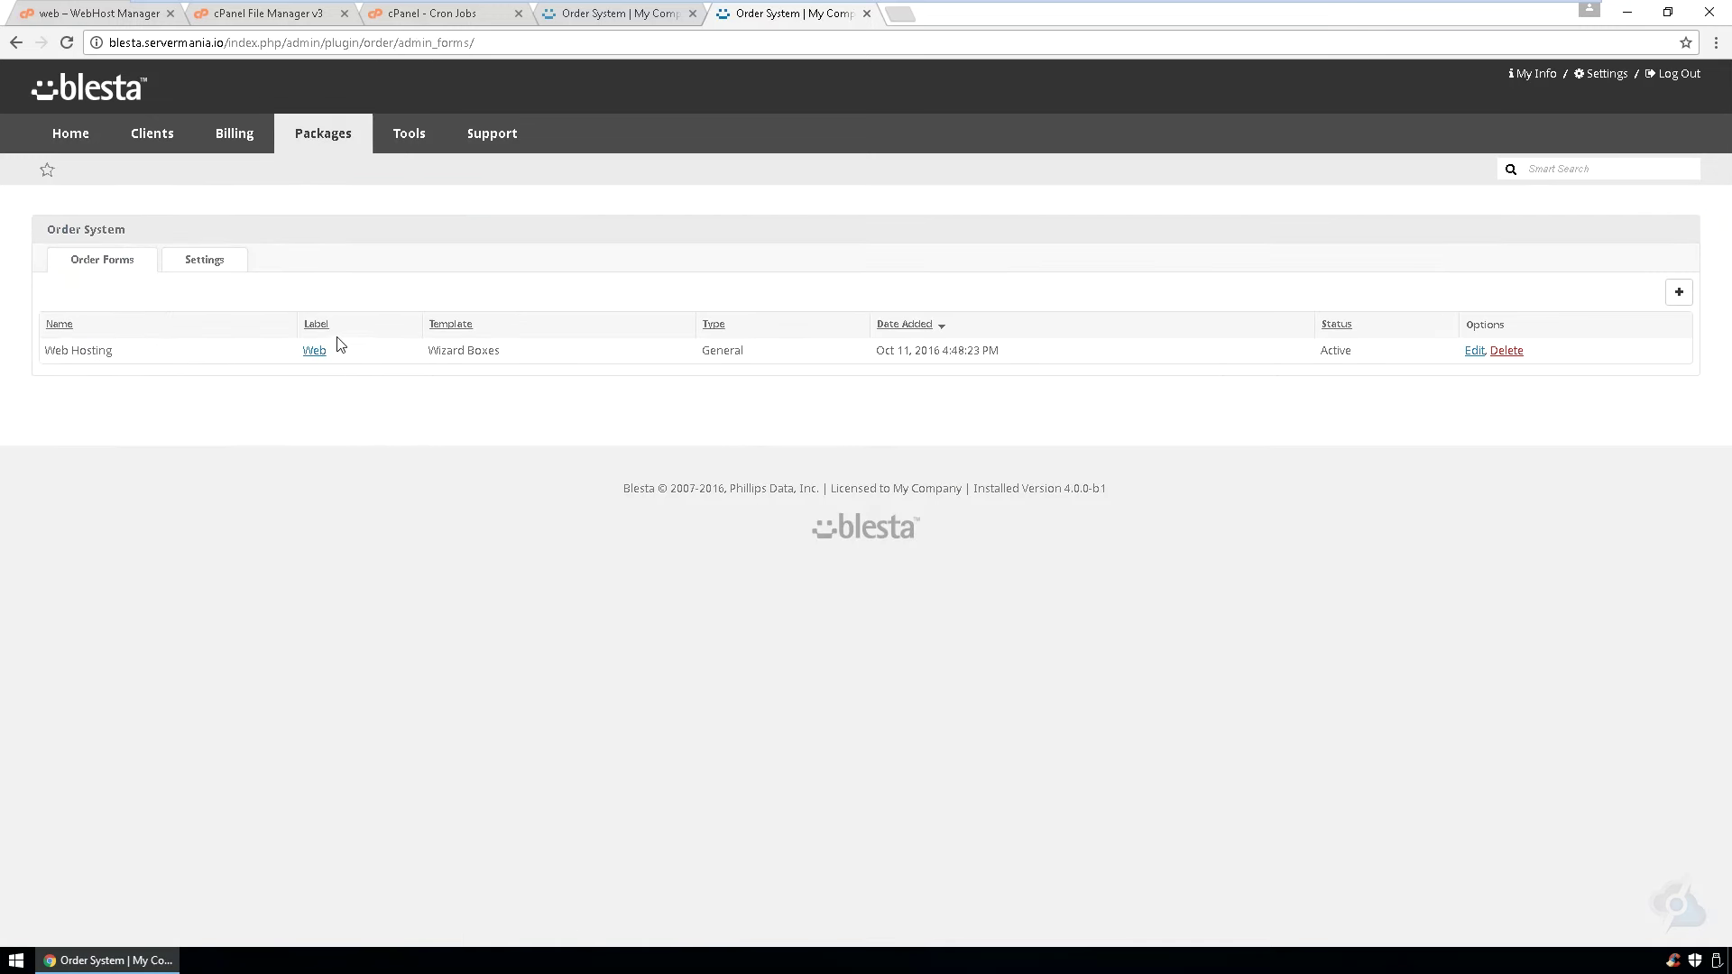
right_click(317, 353)
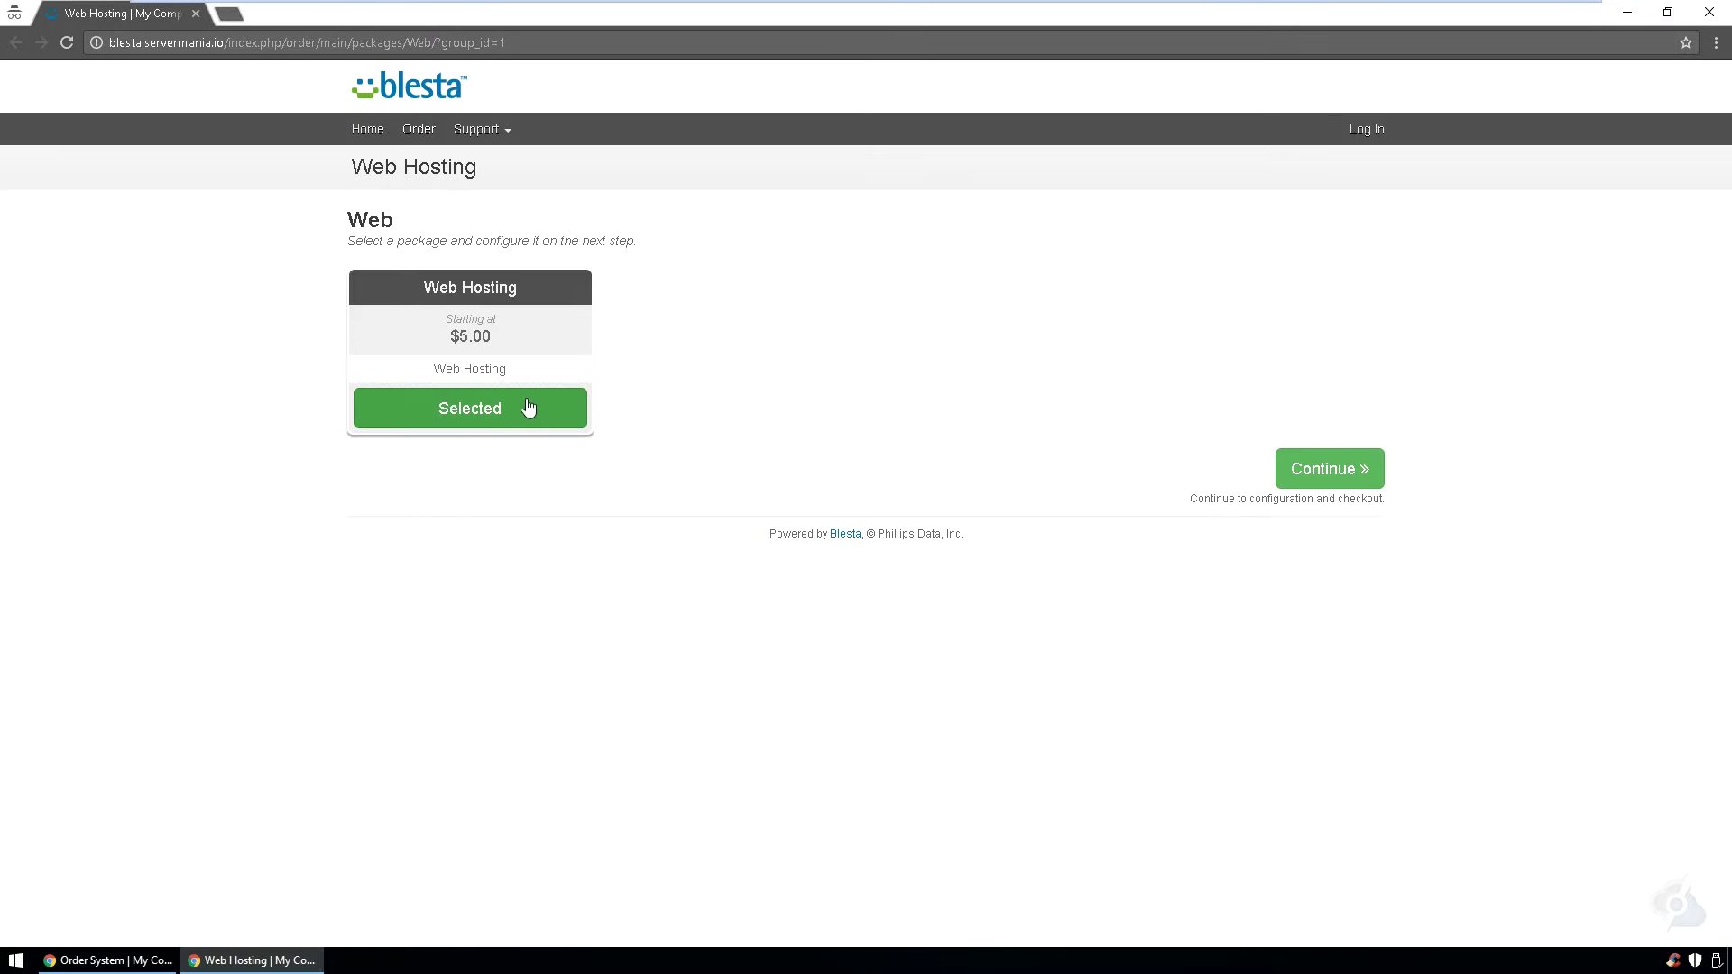
- Continue with the Web Hosting package and set its domain to myblestatest3131.com
left_click(1334, 469)
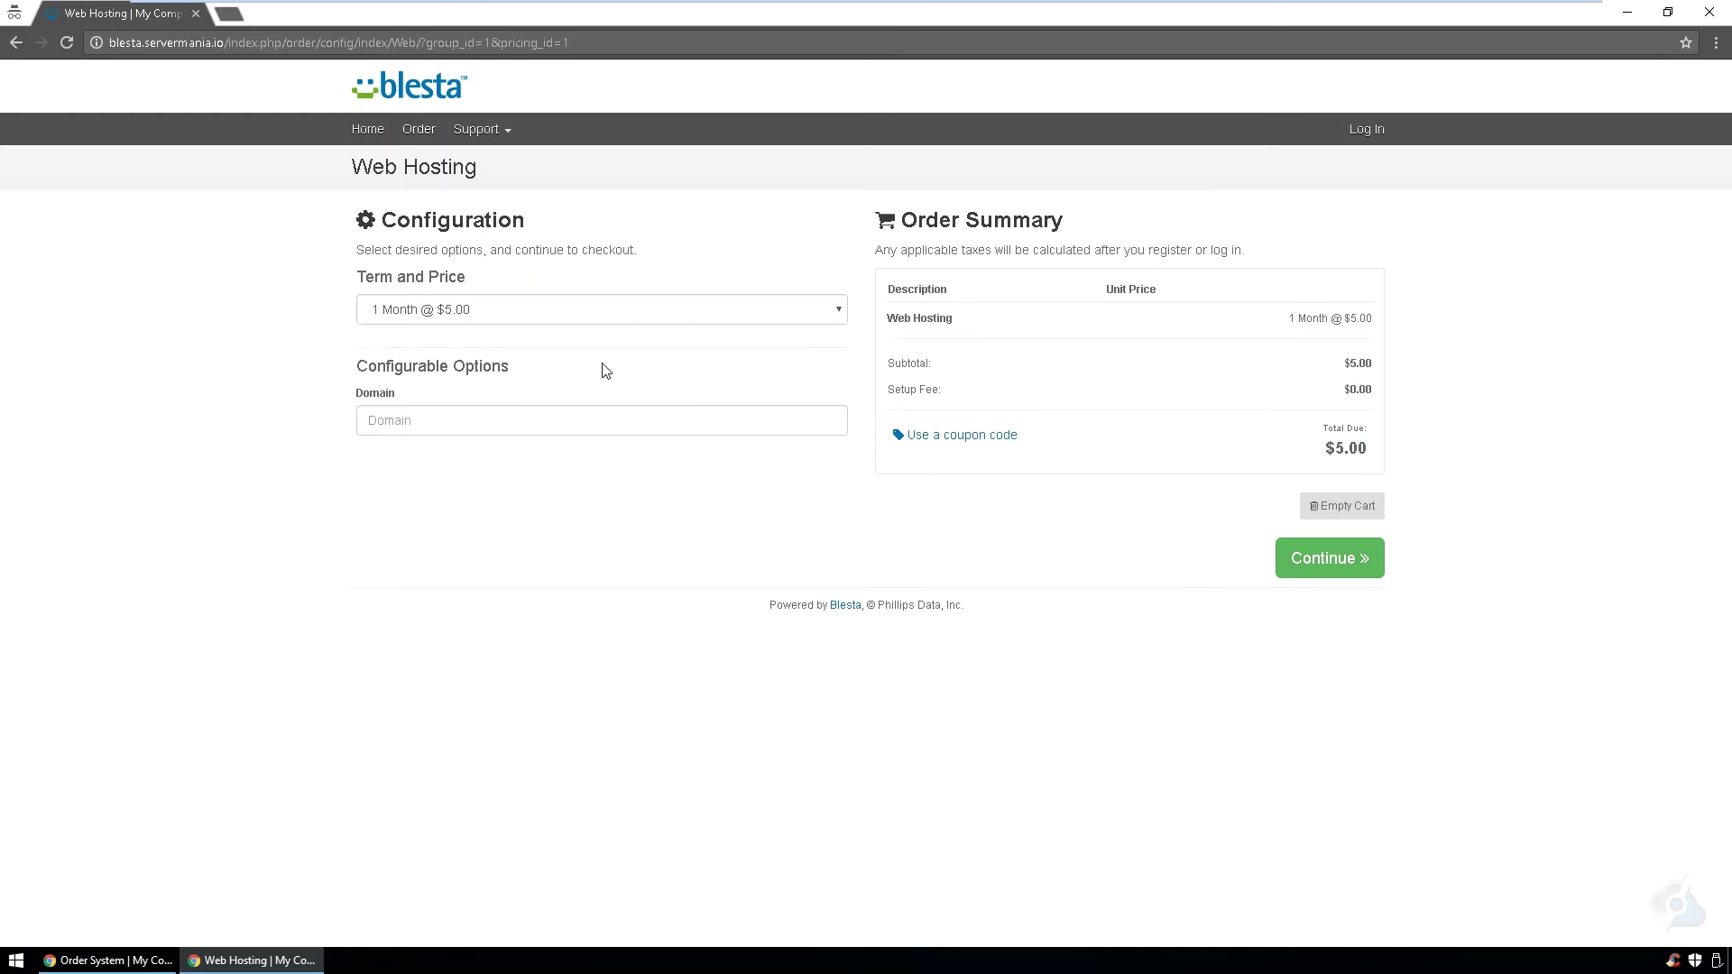
left_click(403, 432)
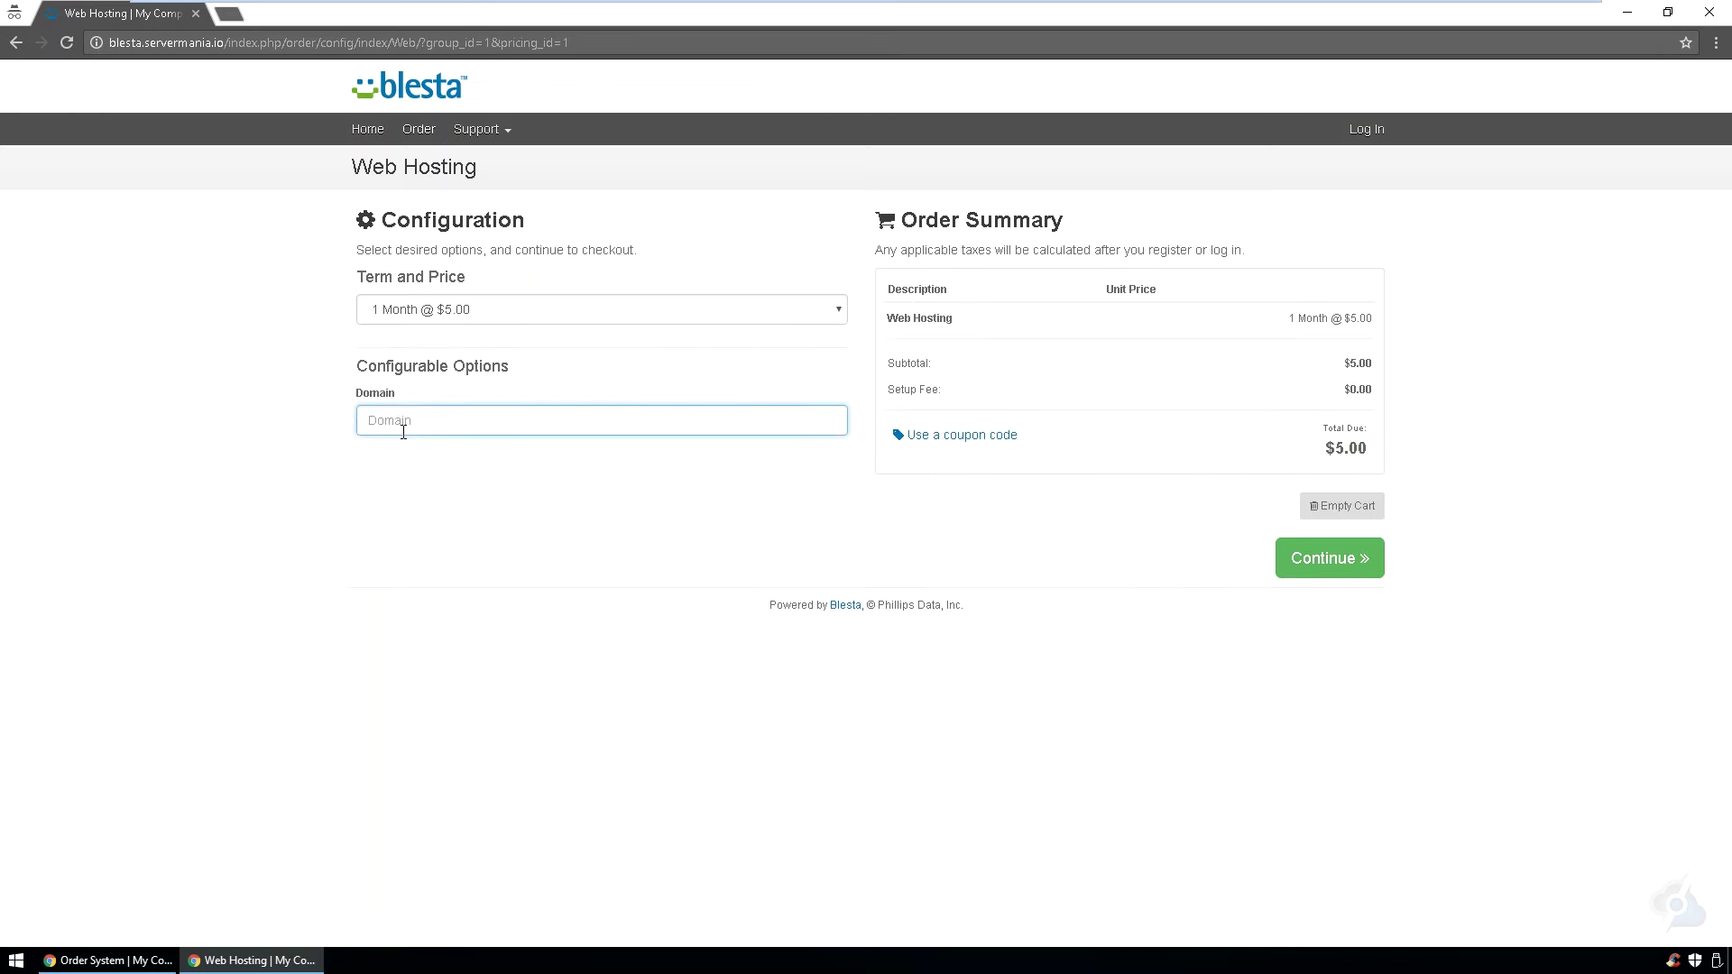
type("myblestatest.com")
key("Tab")
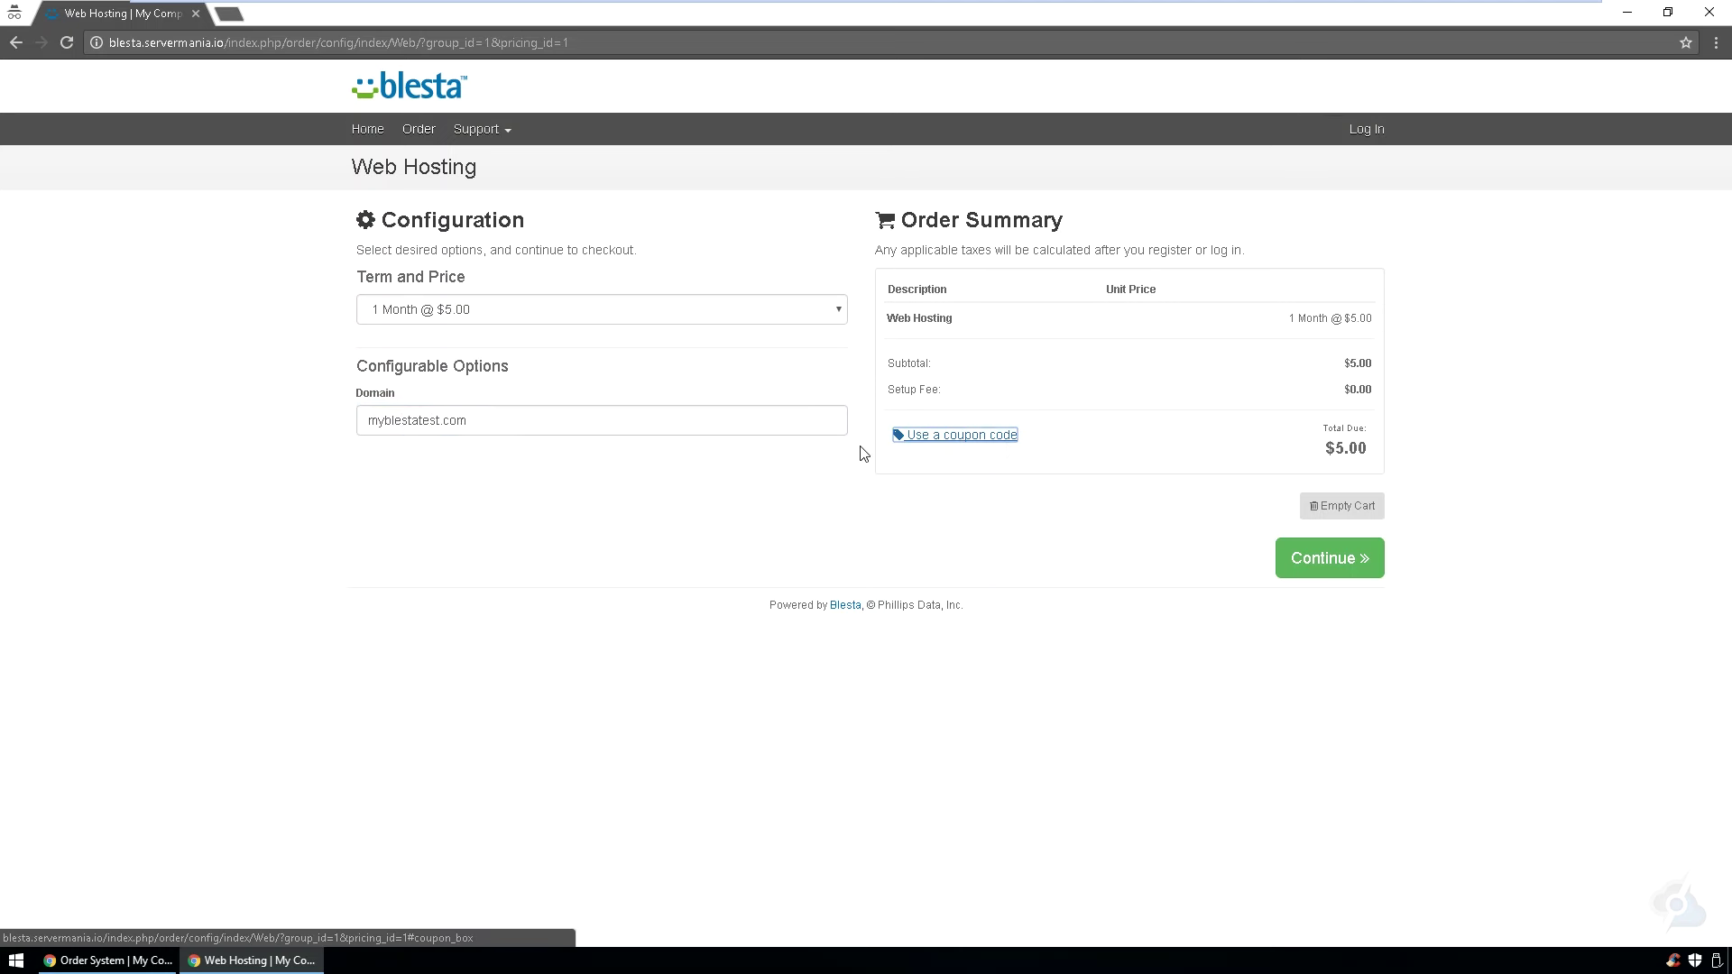
left_click(438, 421)
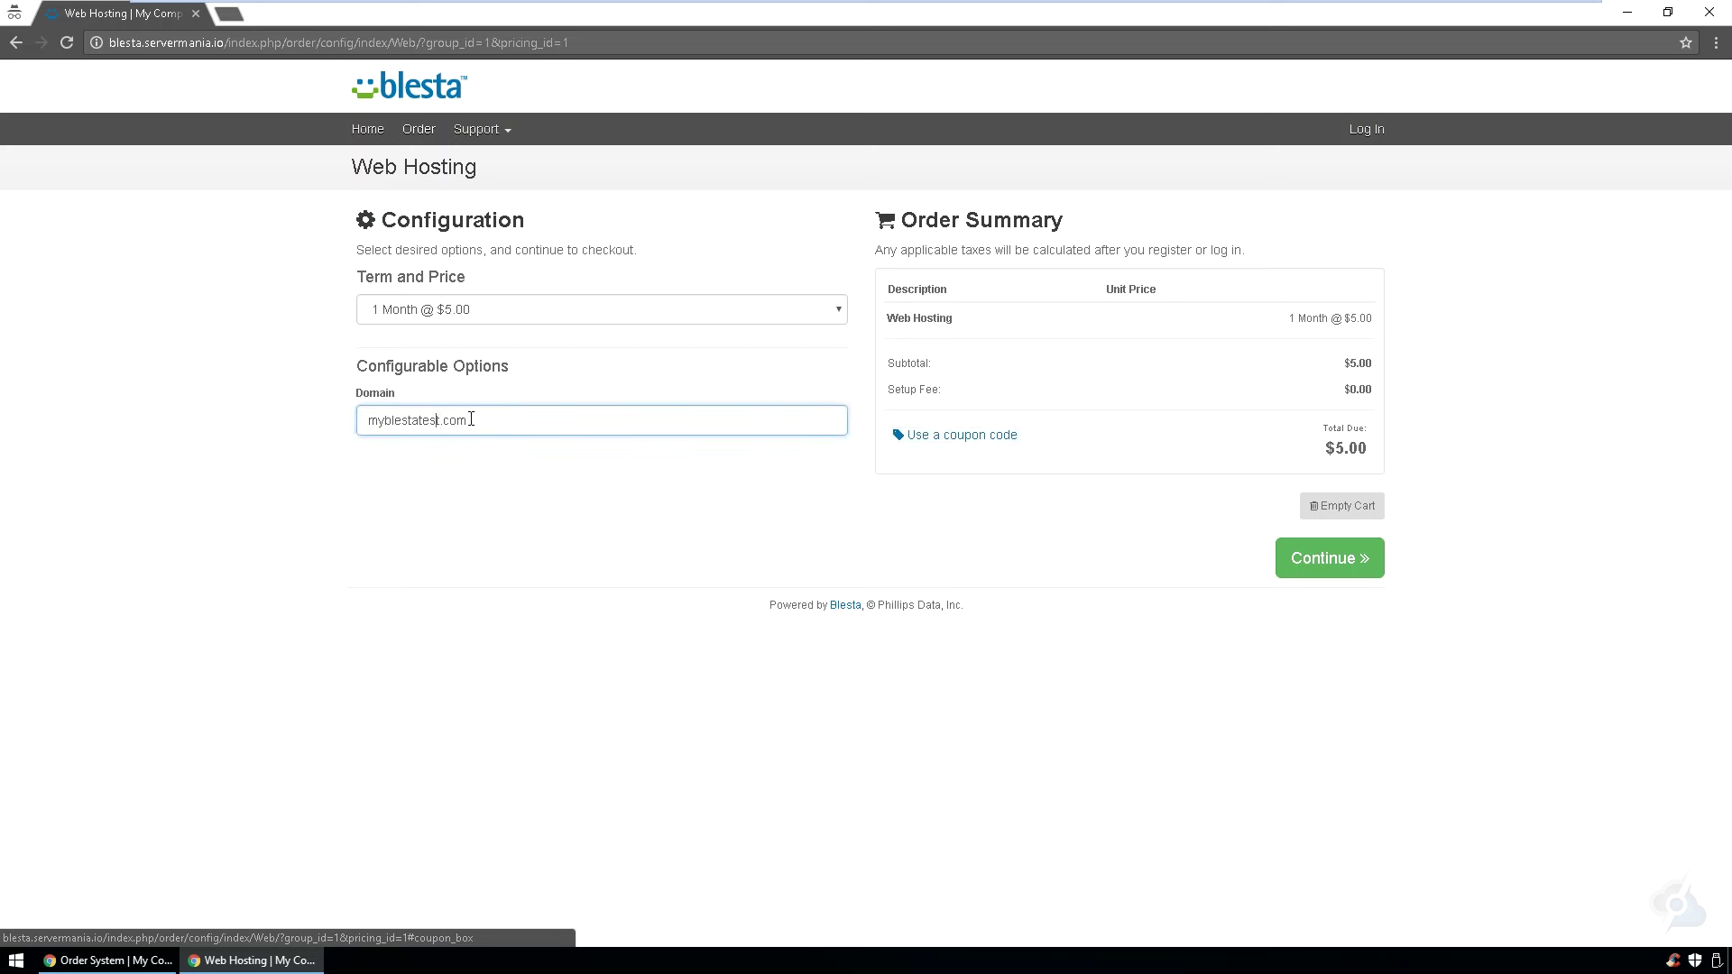
type("3131")
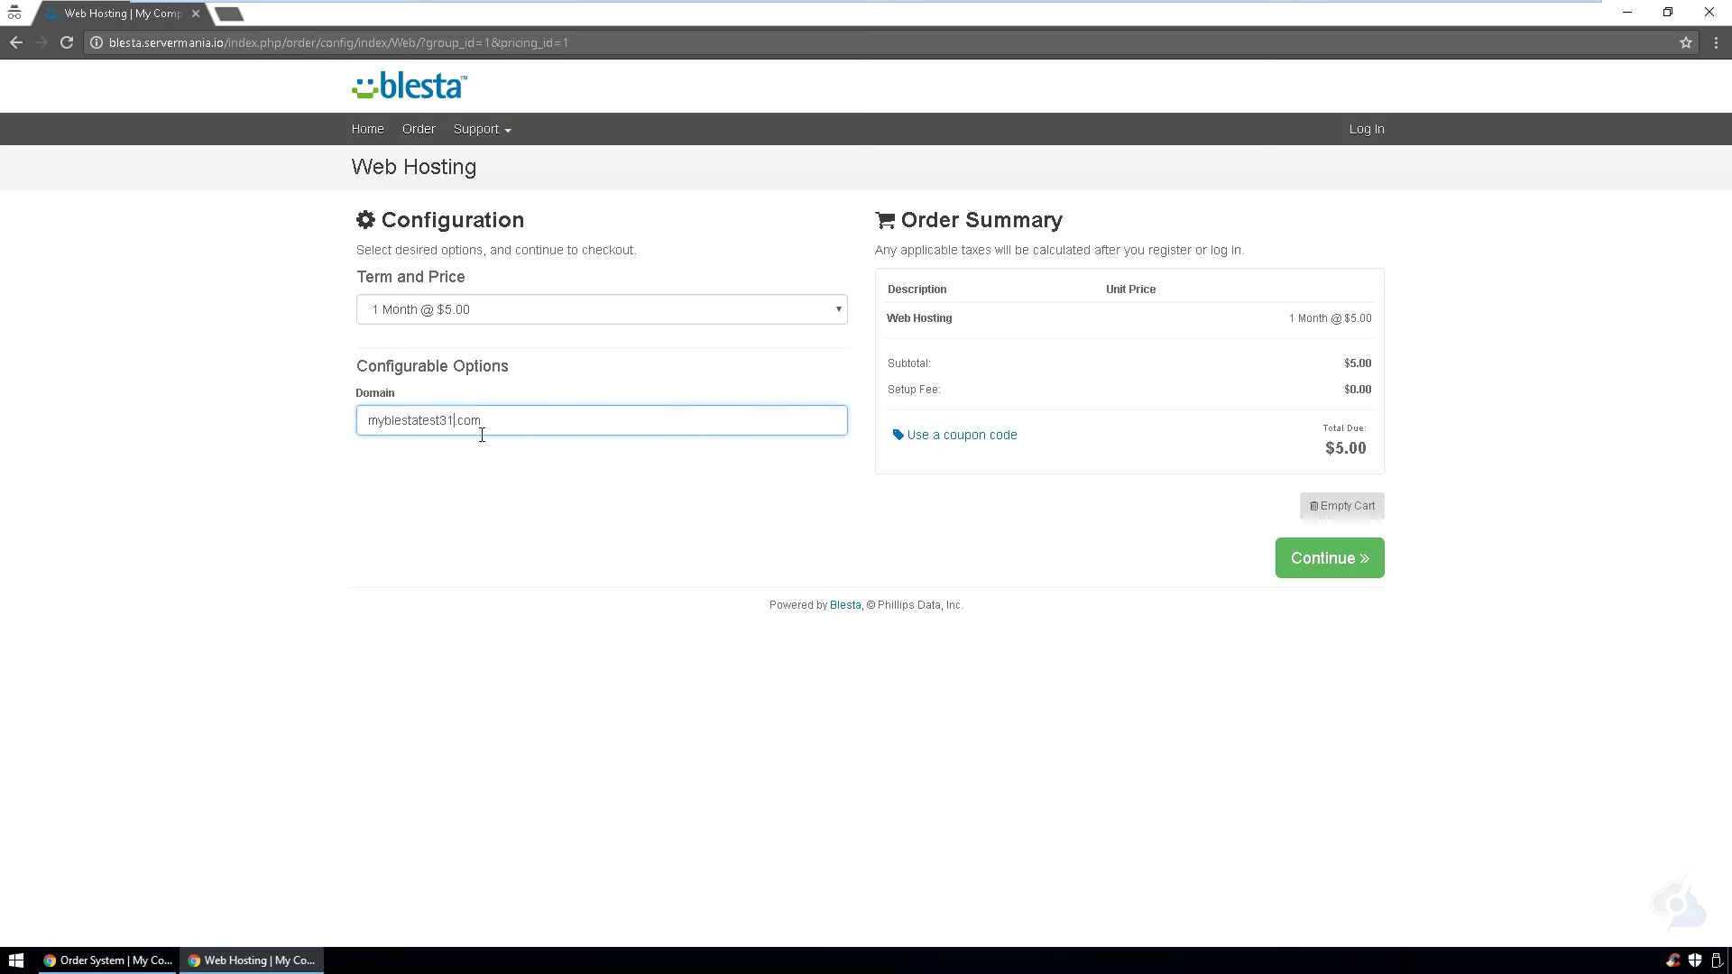
left_click(984, 412)
- Redeem the DEMO coupon and continue to checkout
left_click(989, 435)
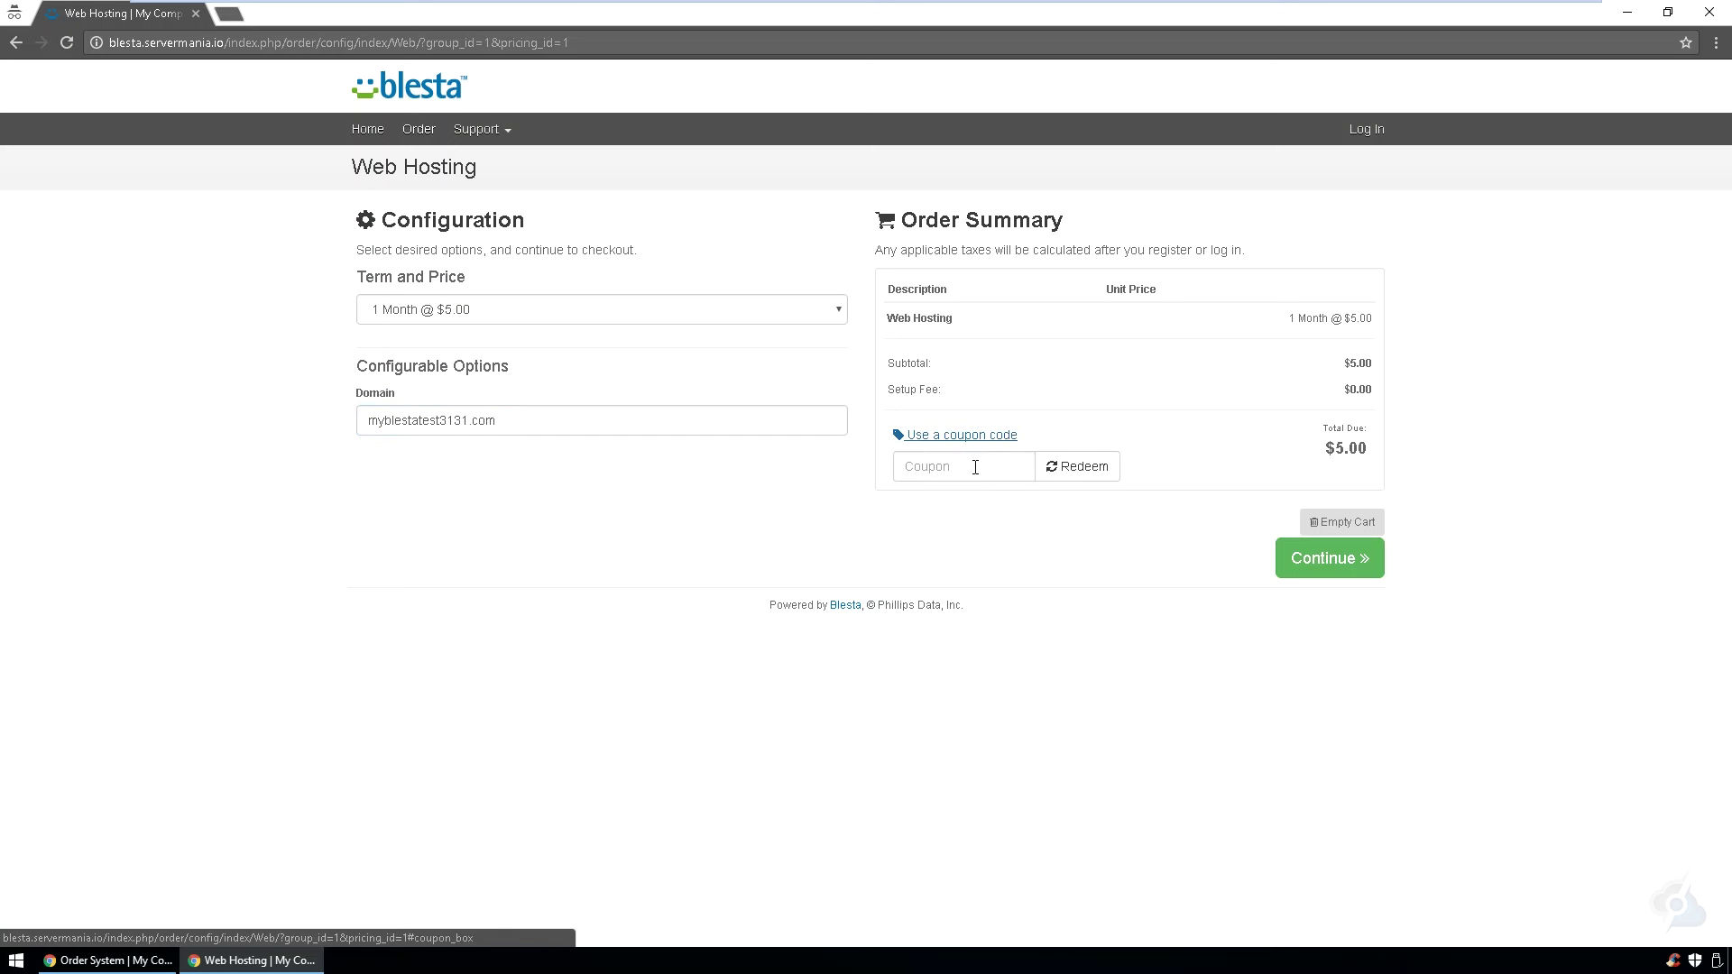
left_click(959, 471)
type("DEMO")
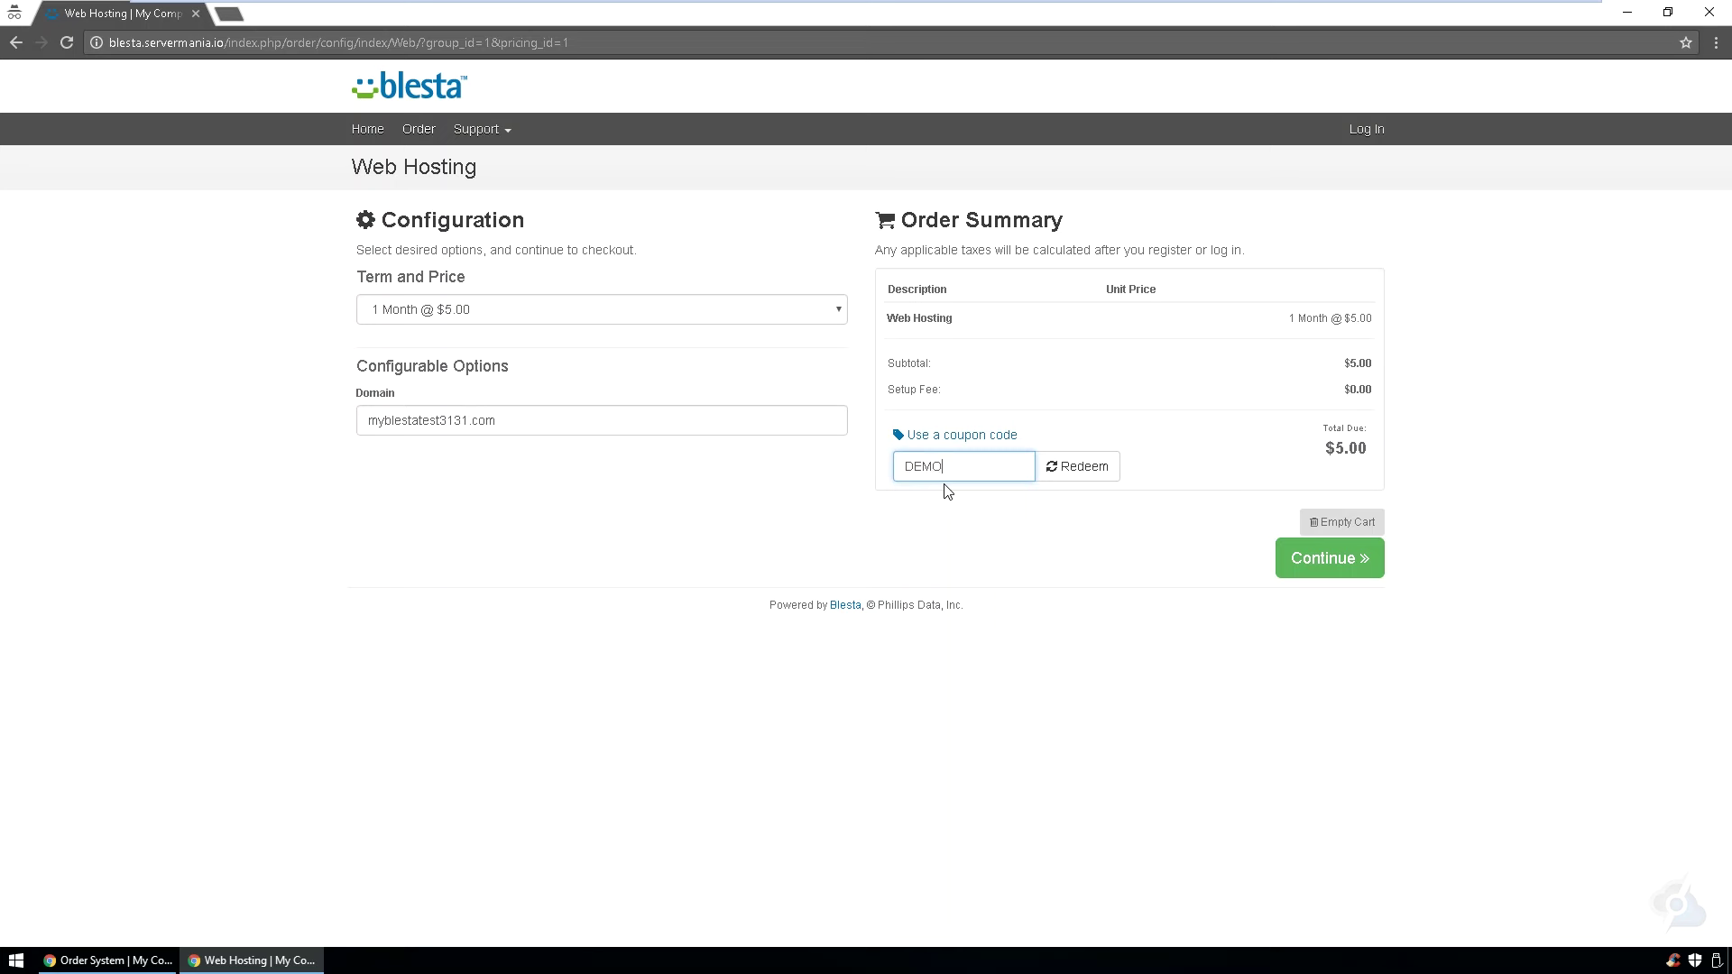
left_click(1077, 467)
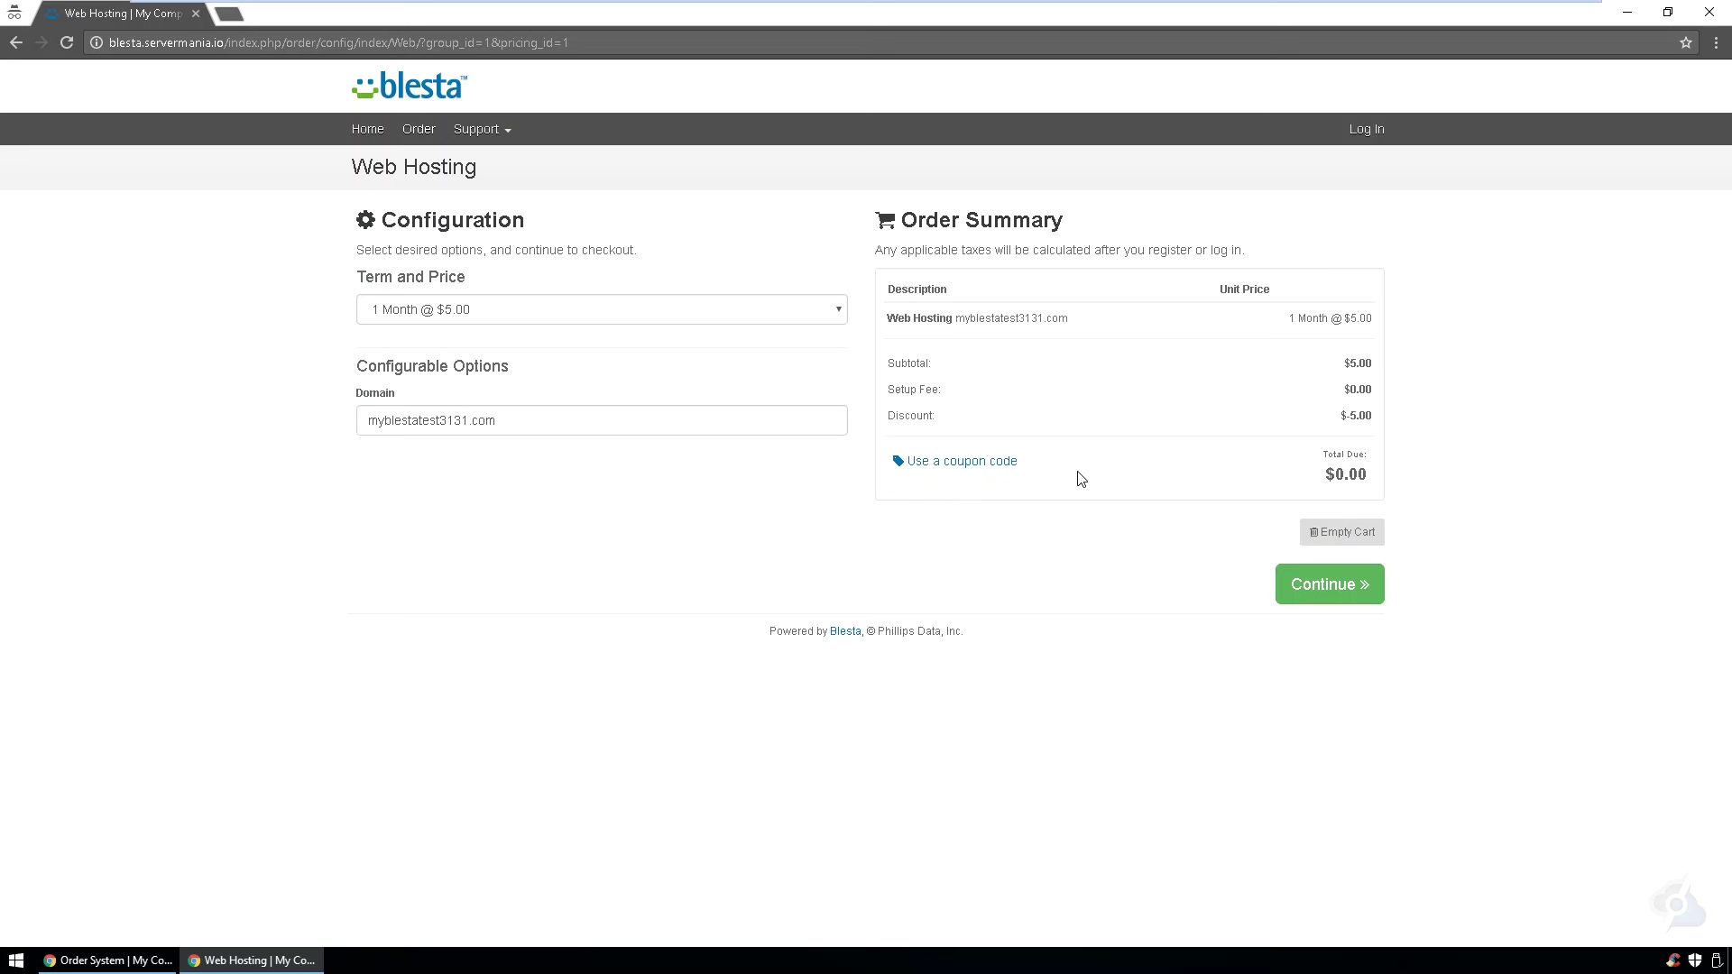
left_click(1322, 586)
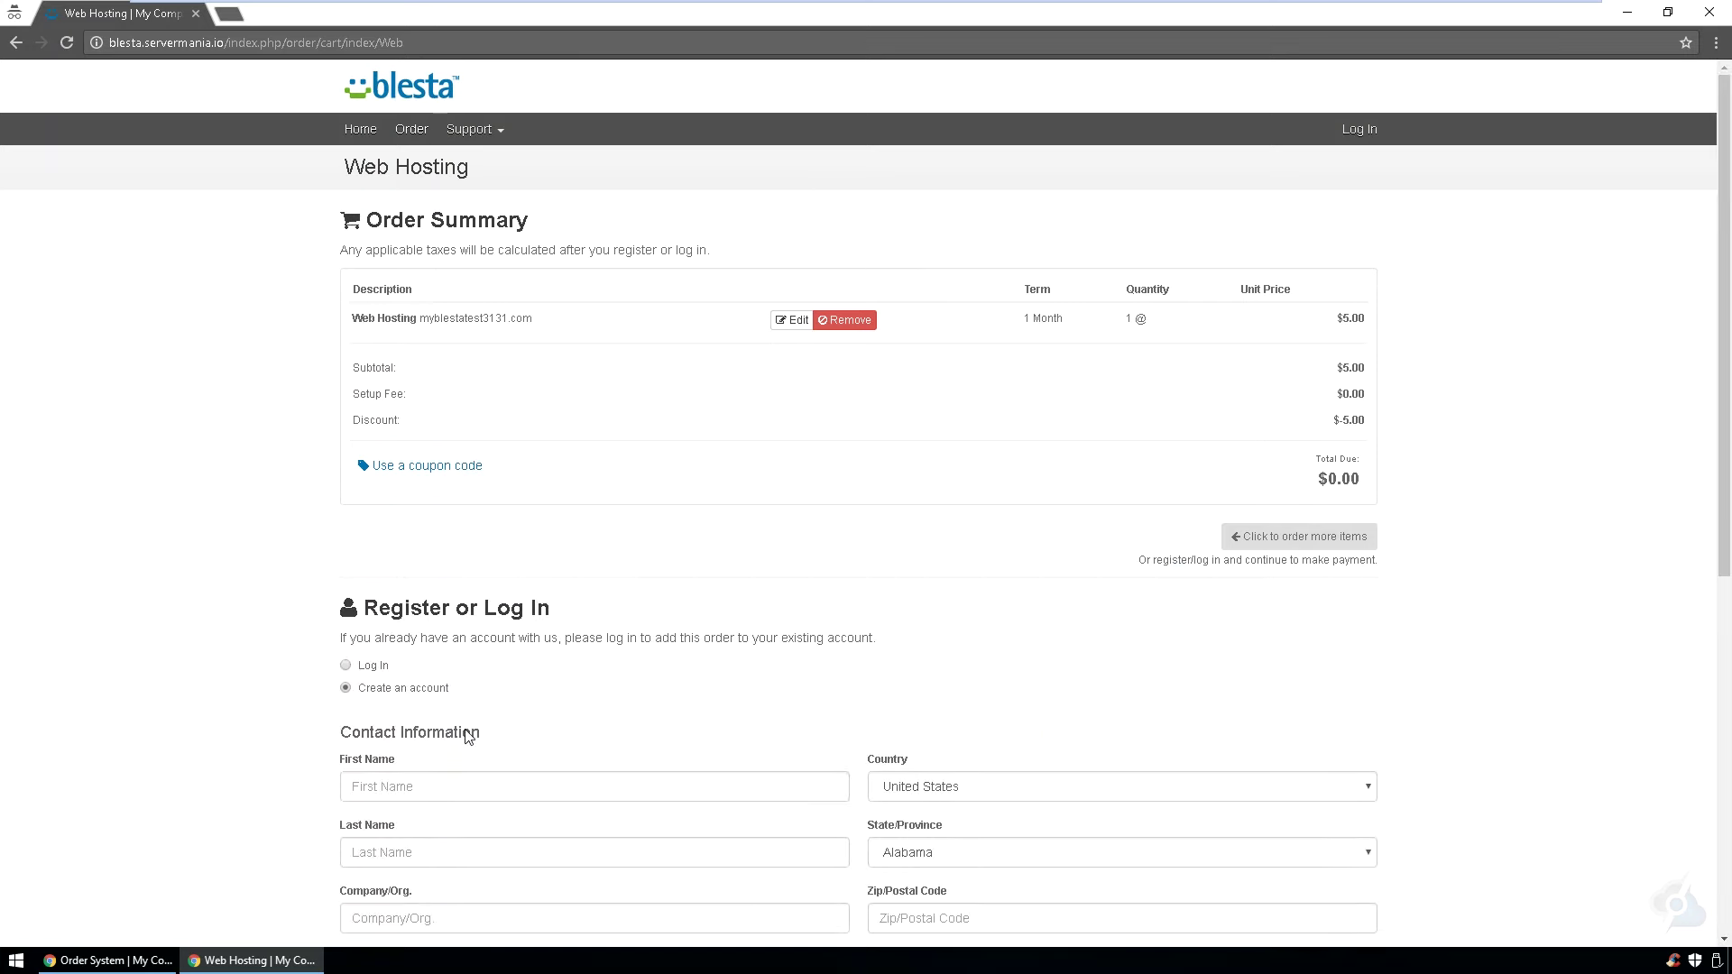
- Enter the client's first and last name in the Contact Information
scroll(327, 722, "down", 3)
left_click(345, 529)
scroll(122, 554, "down", 1)
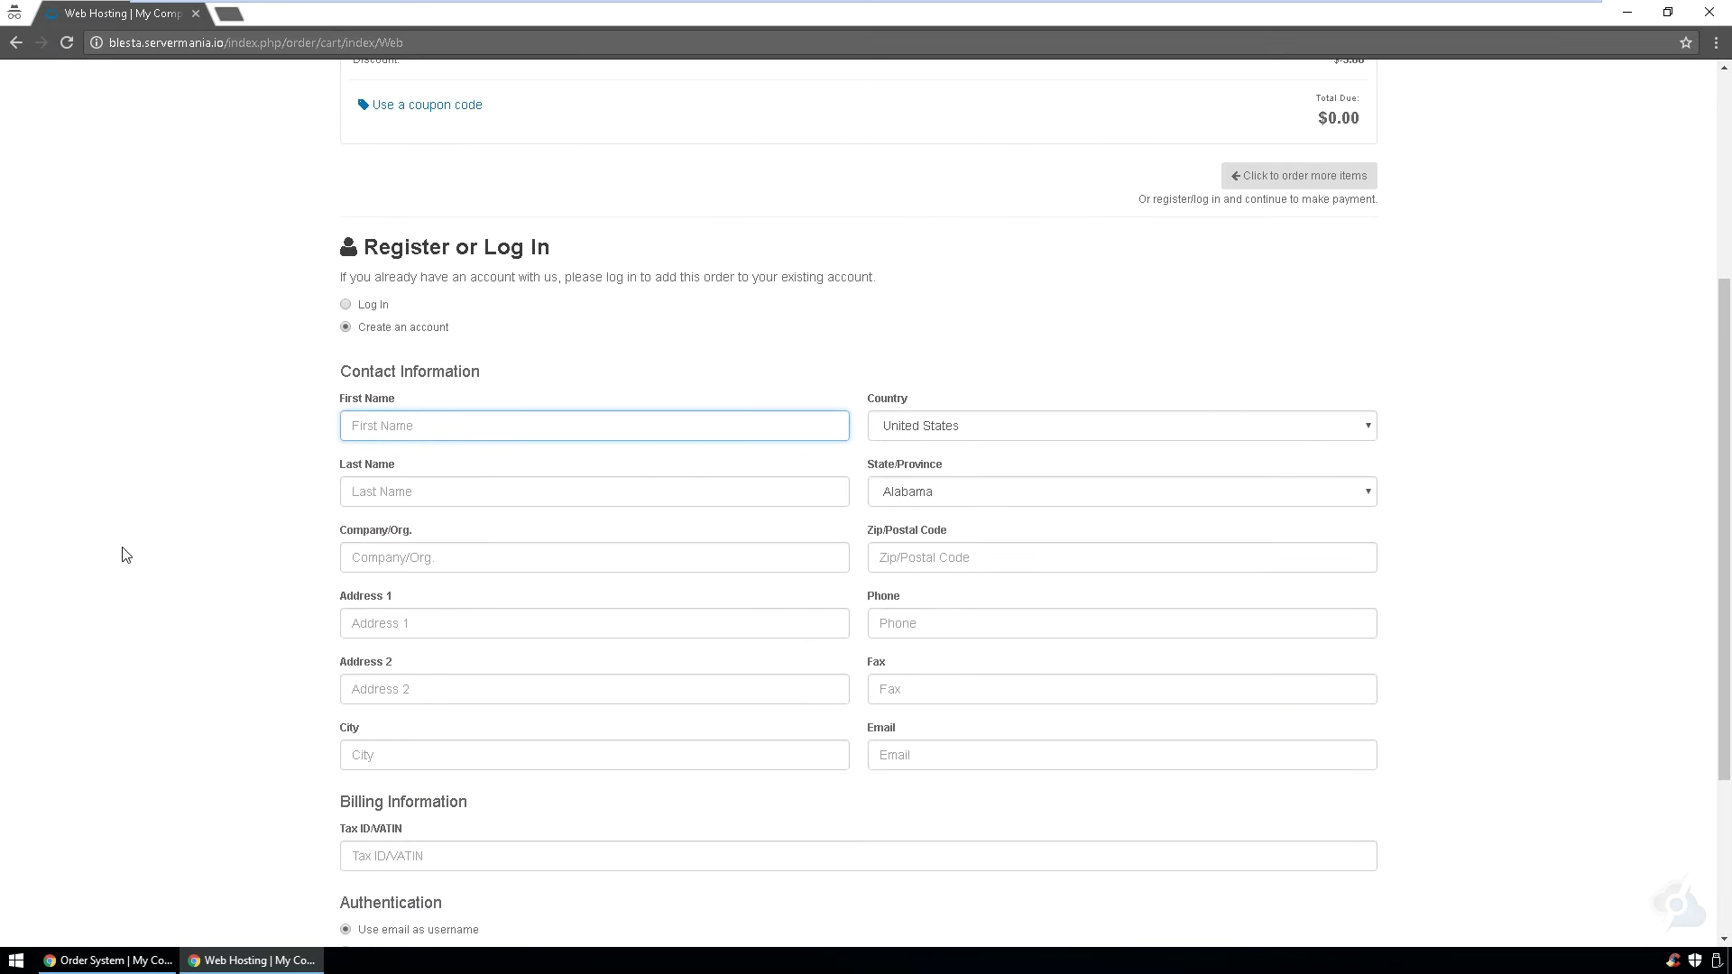
type("Demo")
key("Tab")
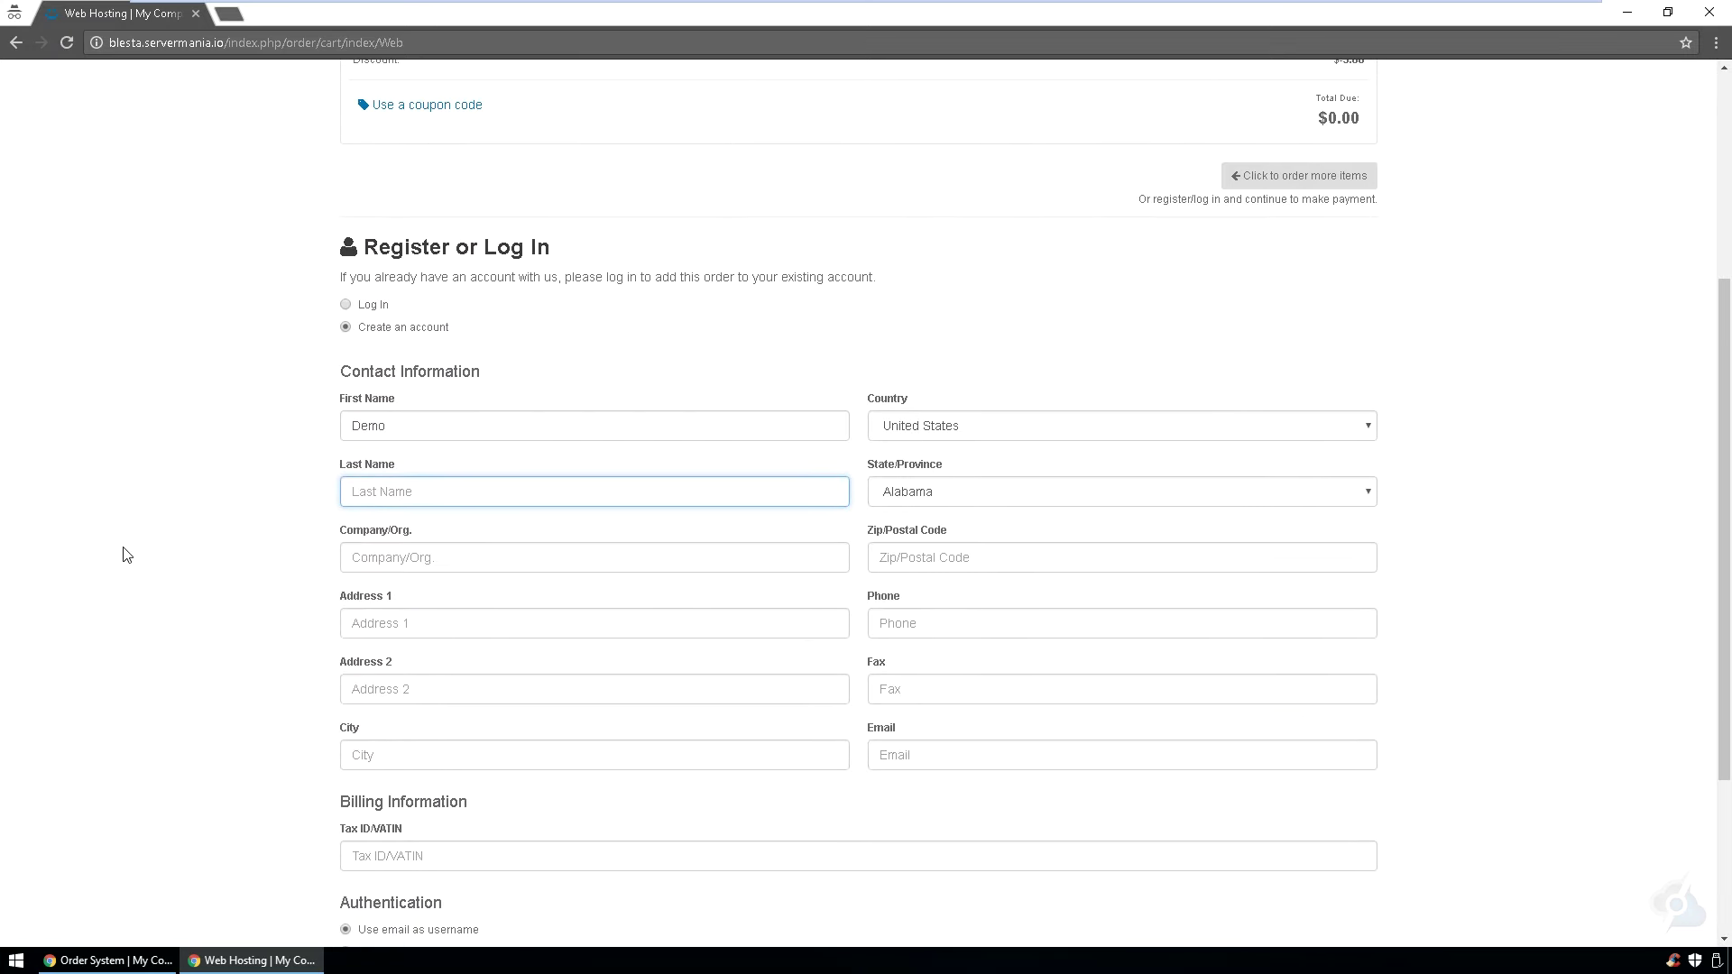
type("User")
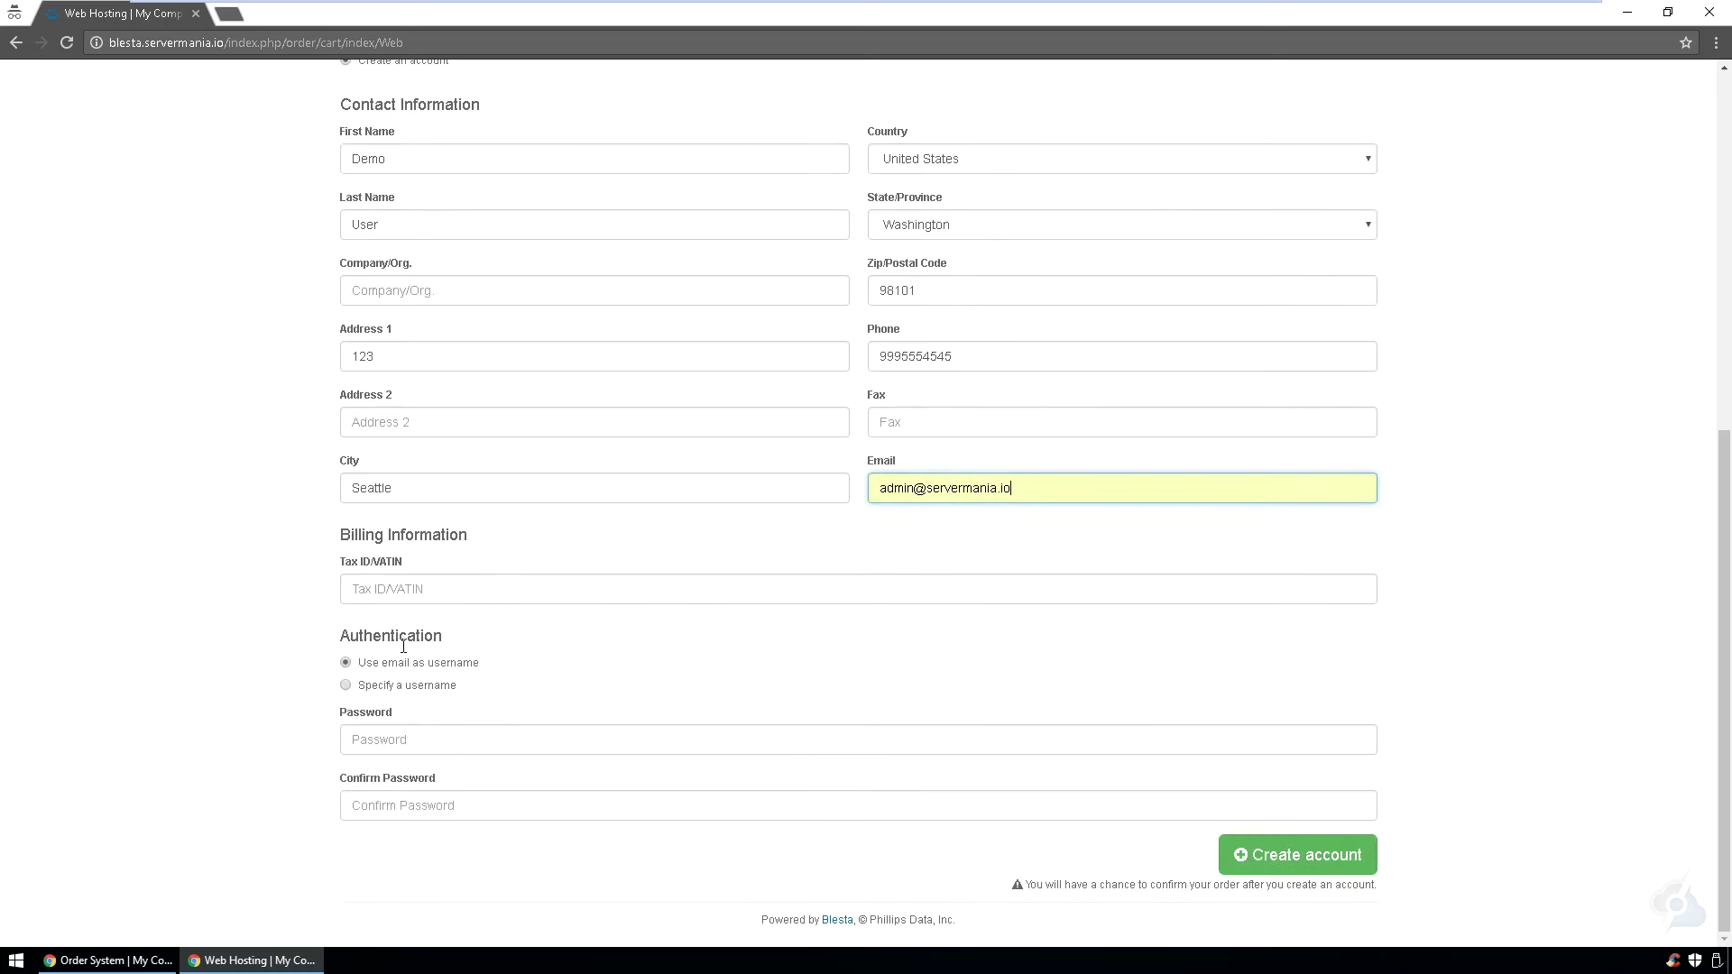
- Paste the account password into both password fields, create the account, and complete checkout
left_click(361, 737)
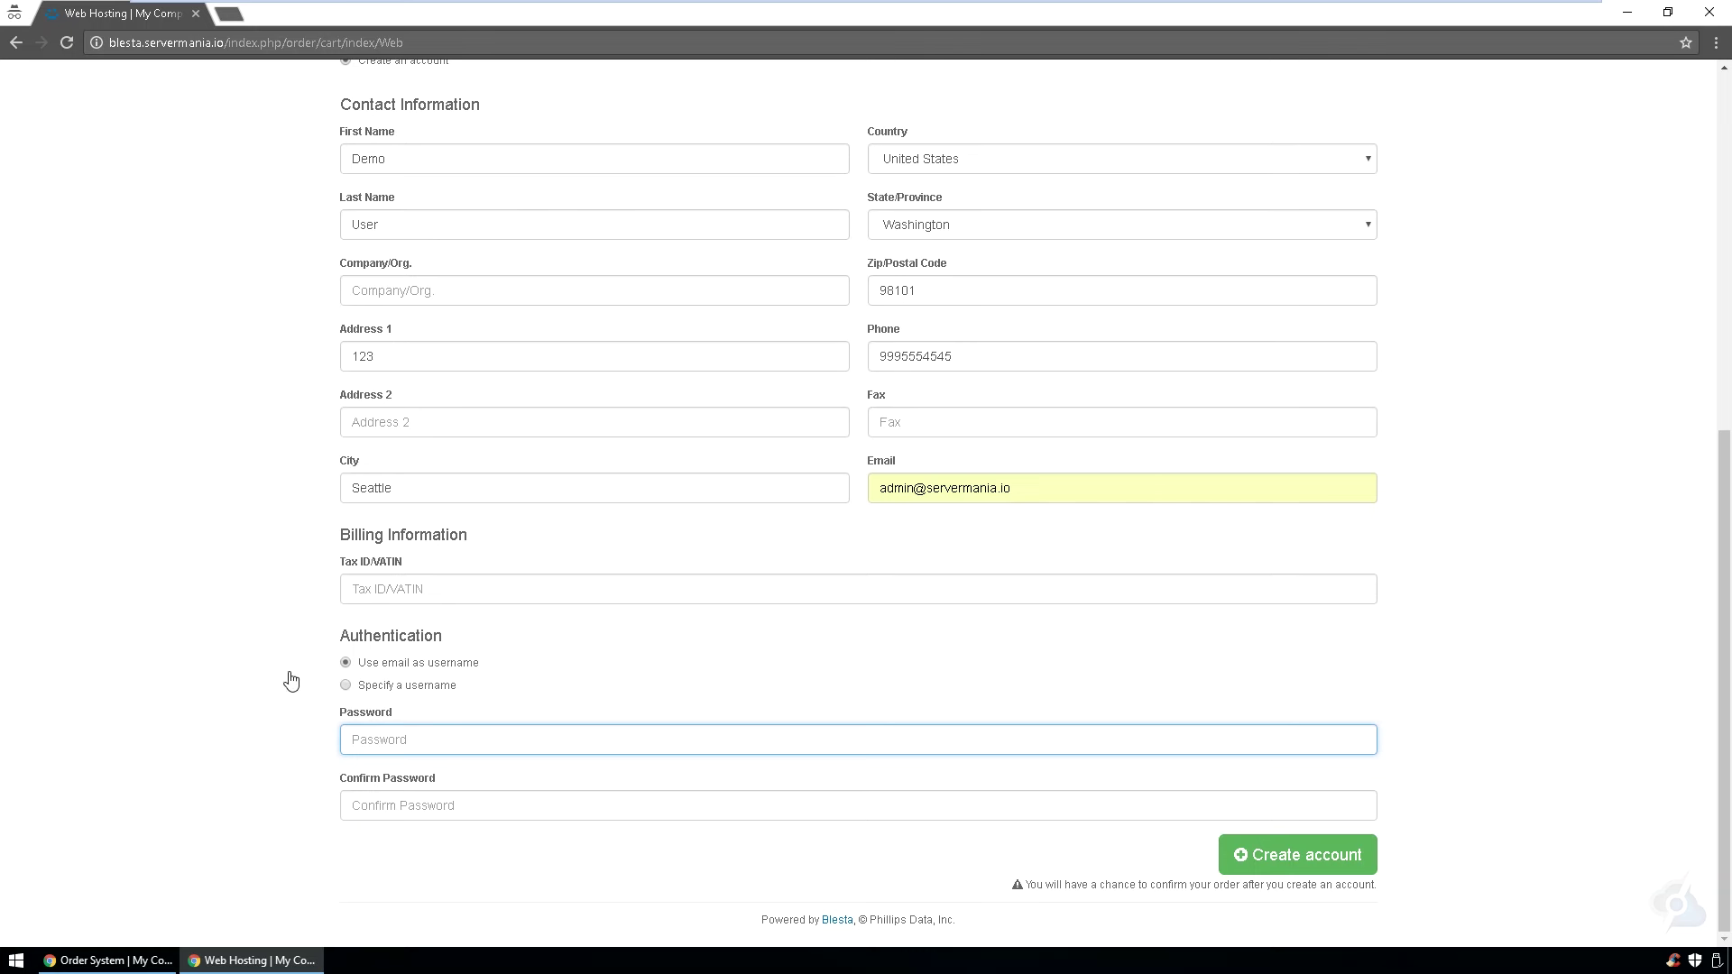
key("ctrl+v")
left_click(406, 806)
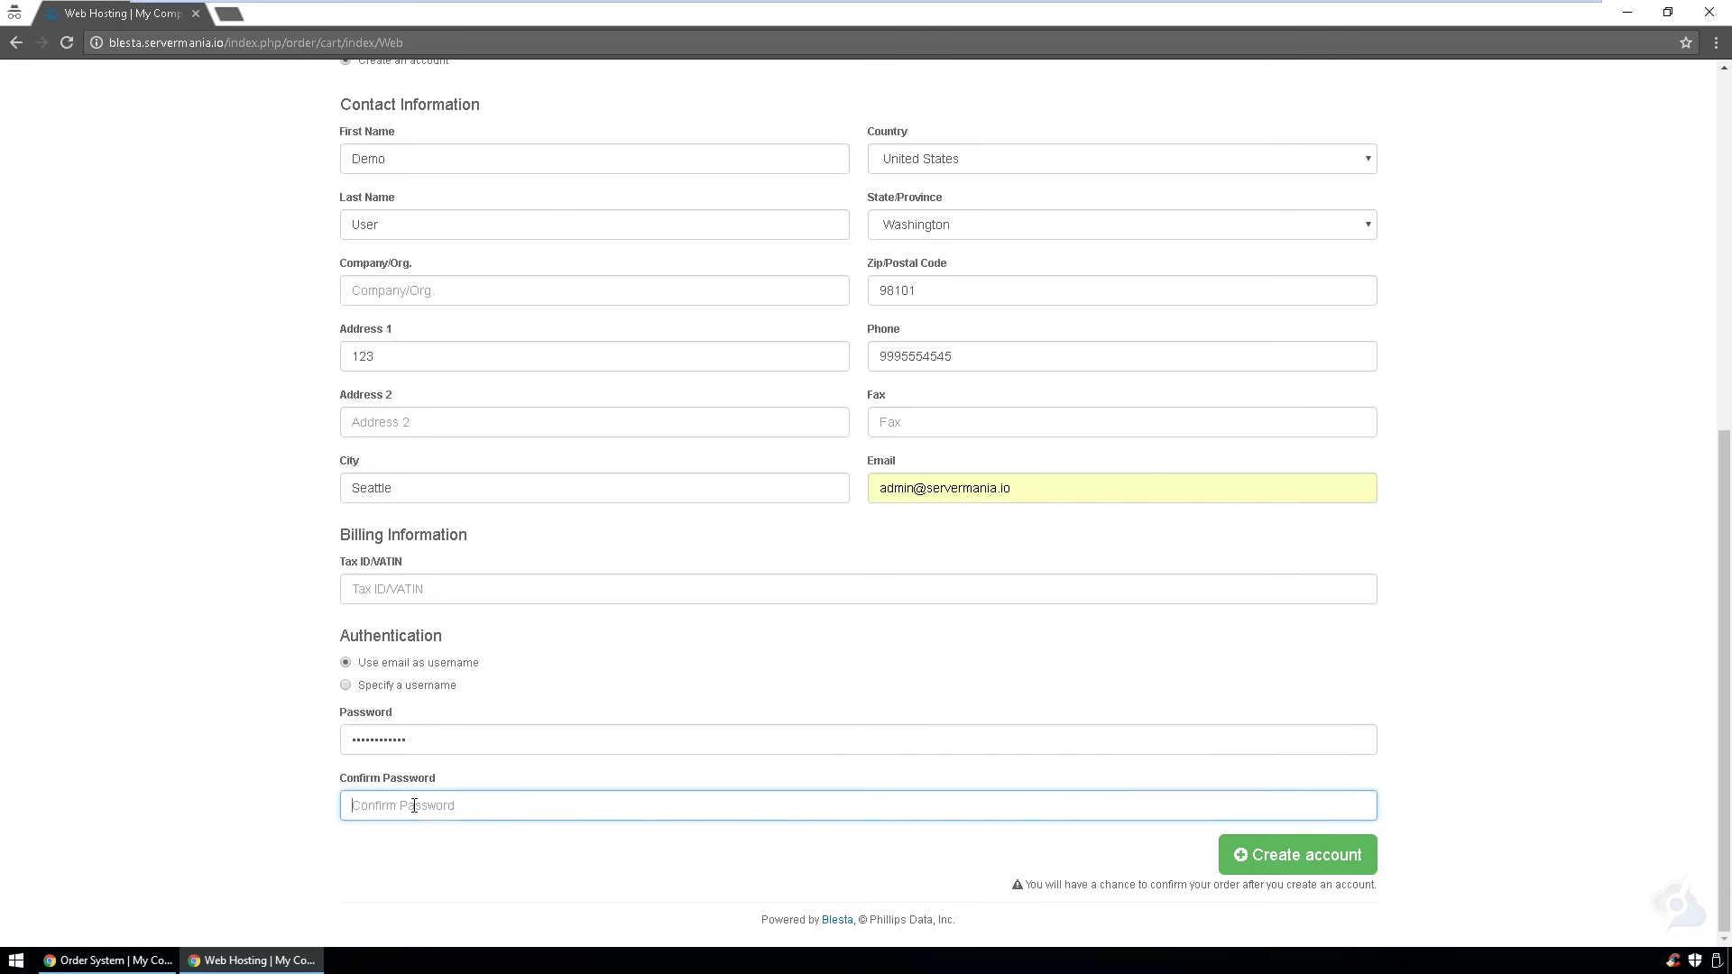
key("ctrl+v")
left_click(1283, 857)
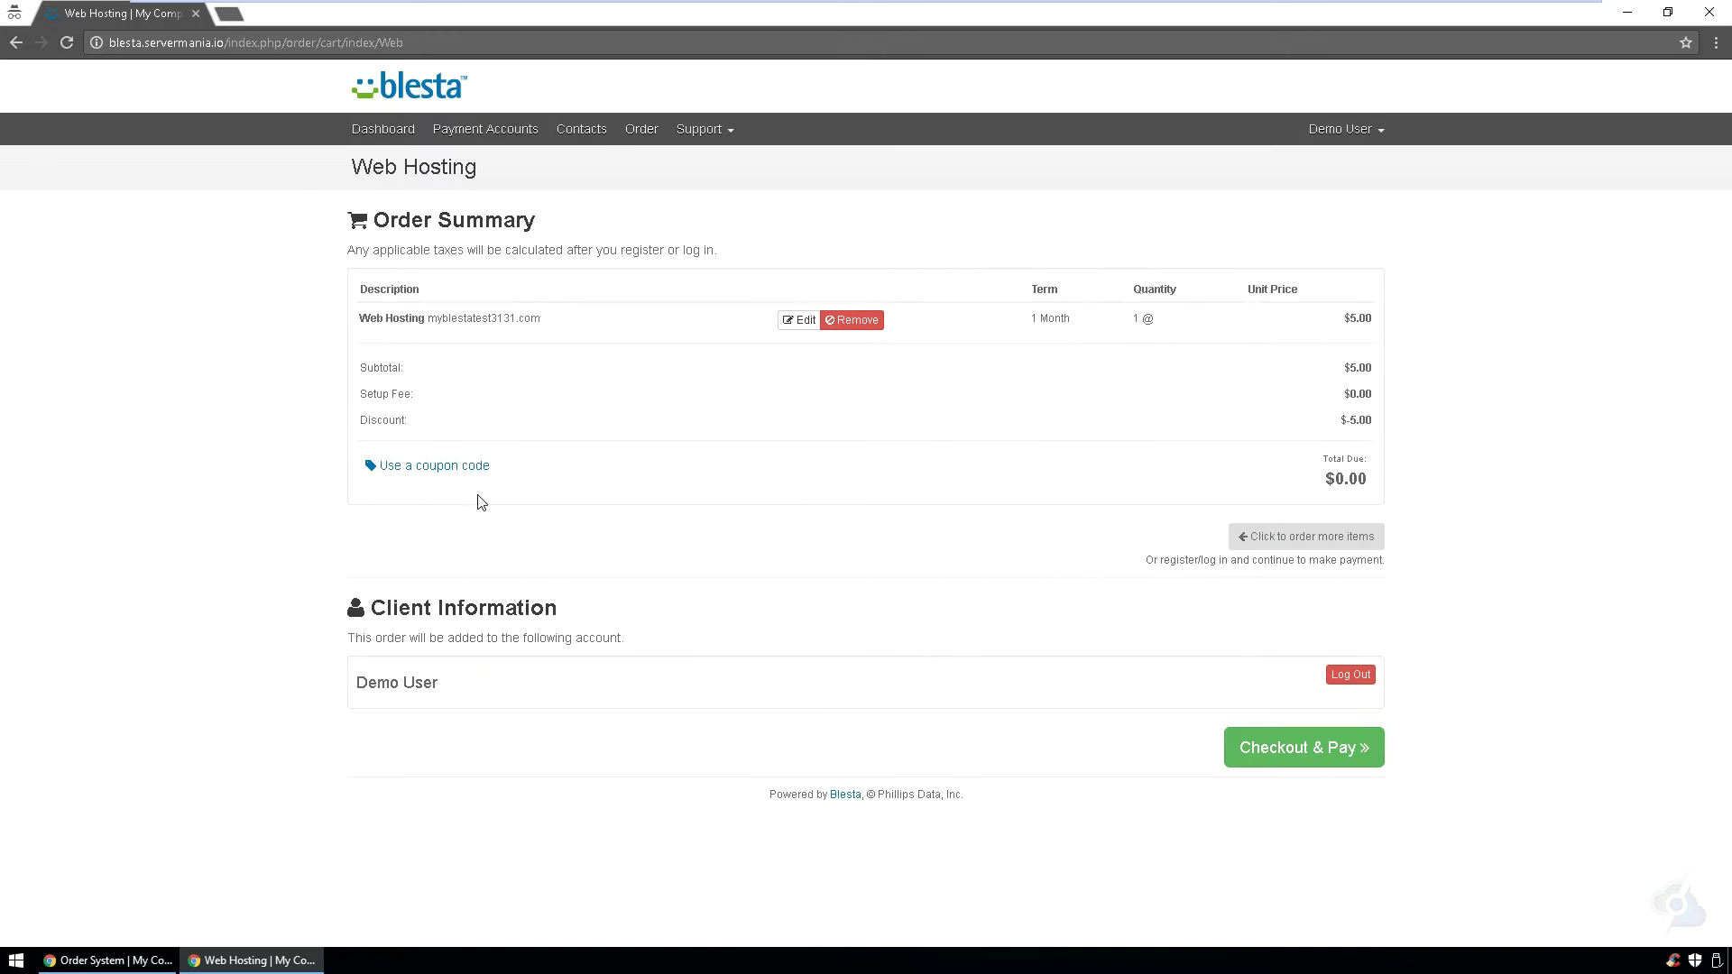
left_click(1295, 748)
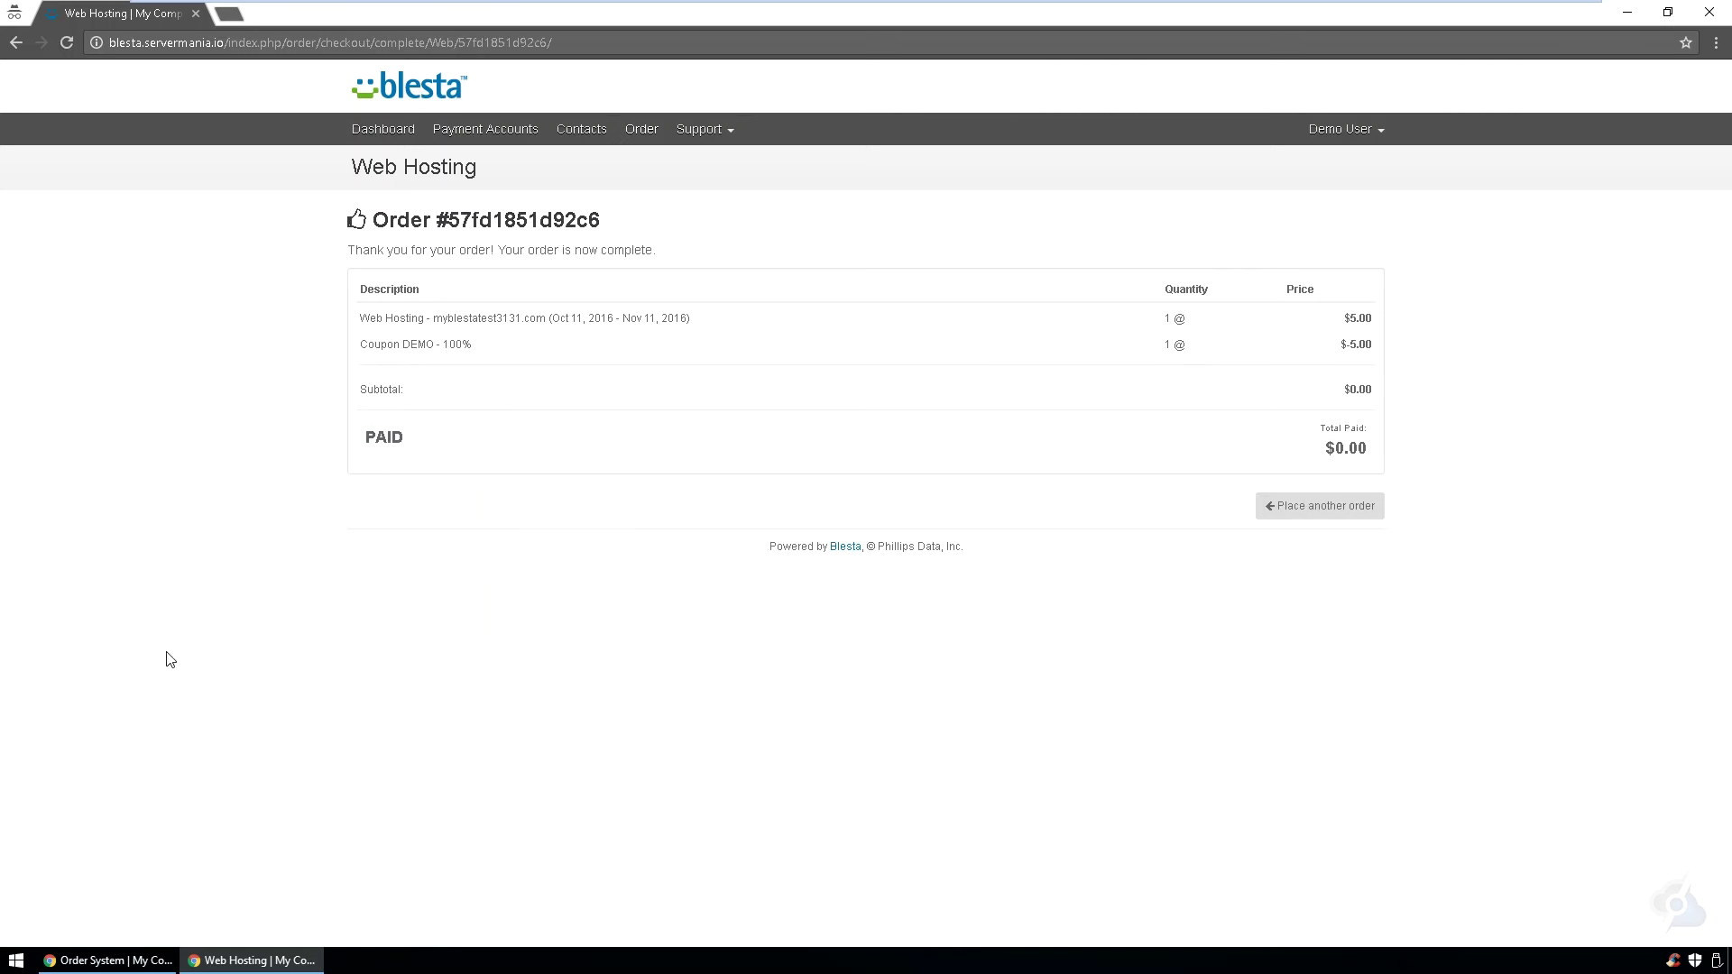
- In the admin area, open the new client from Recent Users and their pending Web Hosting service
left_click(111, 960)
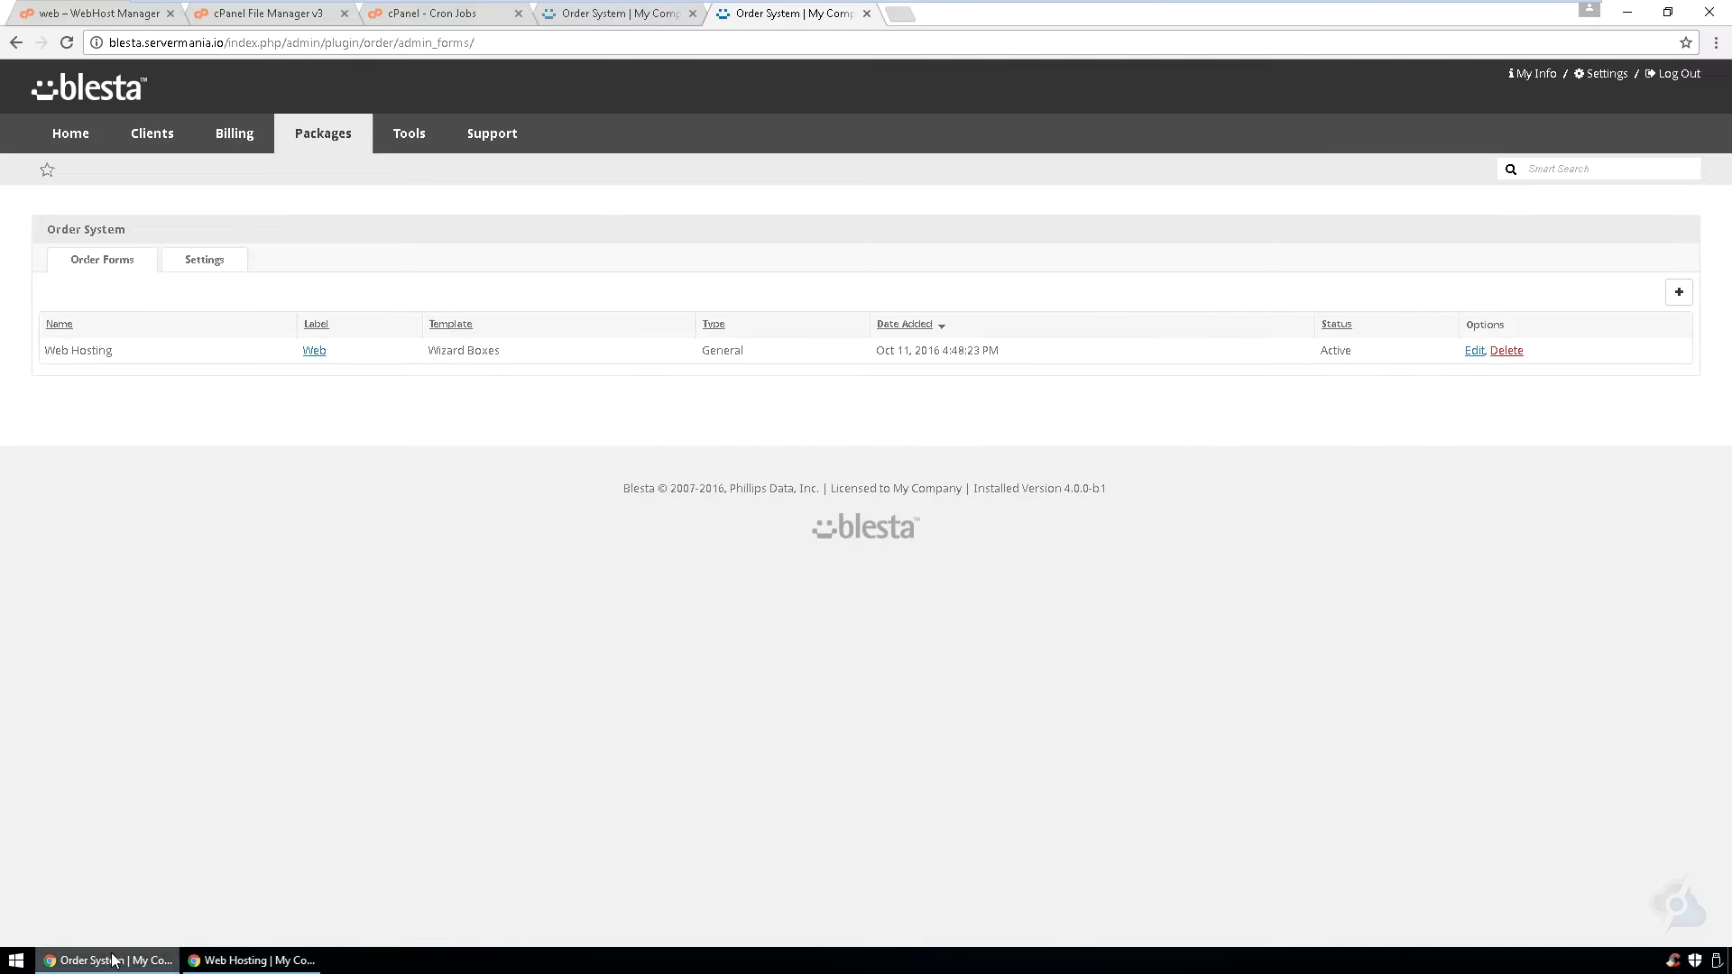
left_click(69, 126)
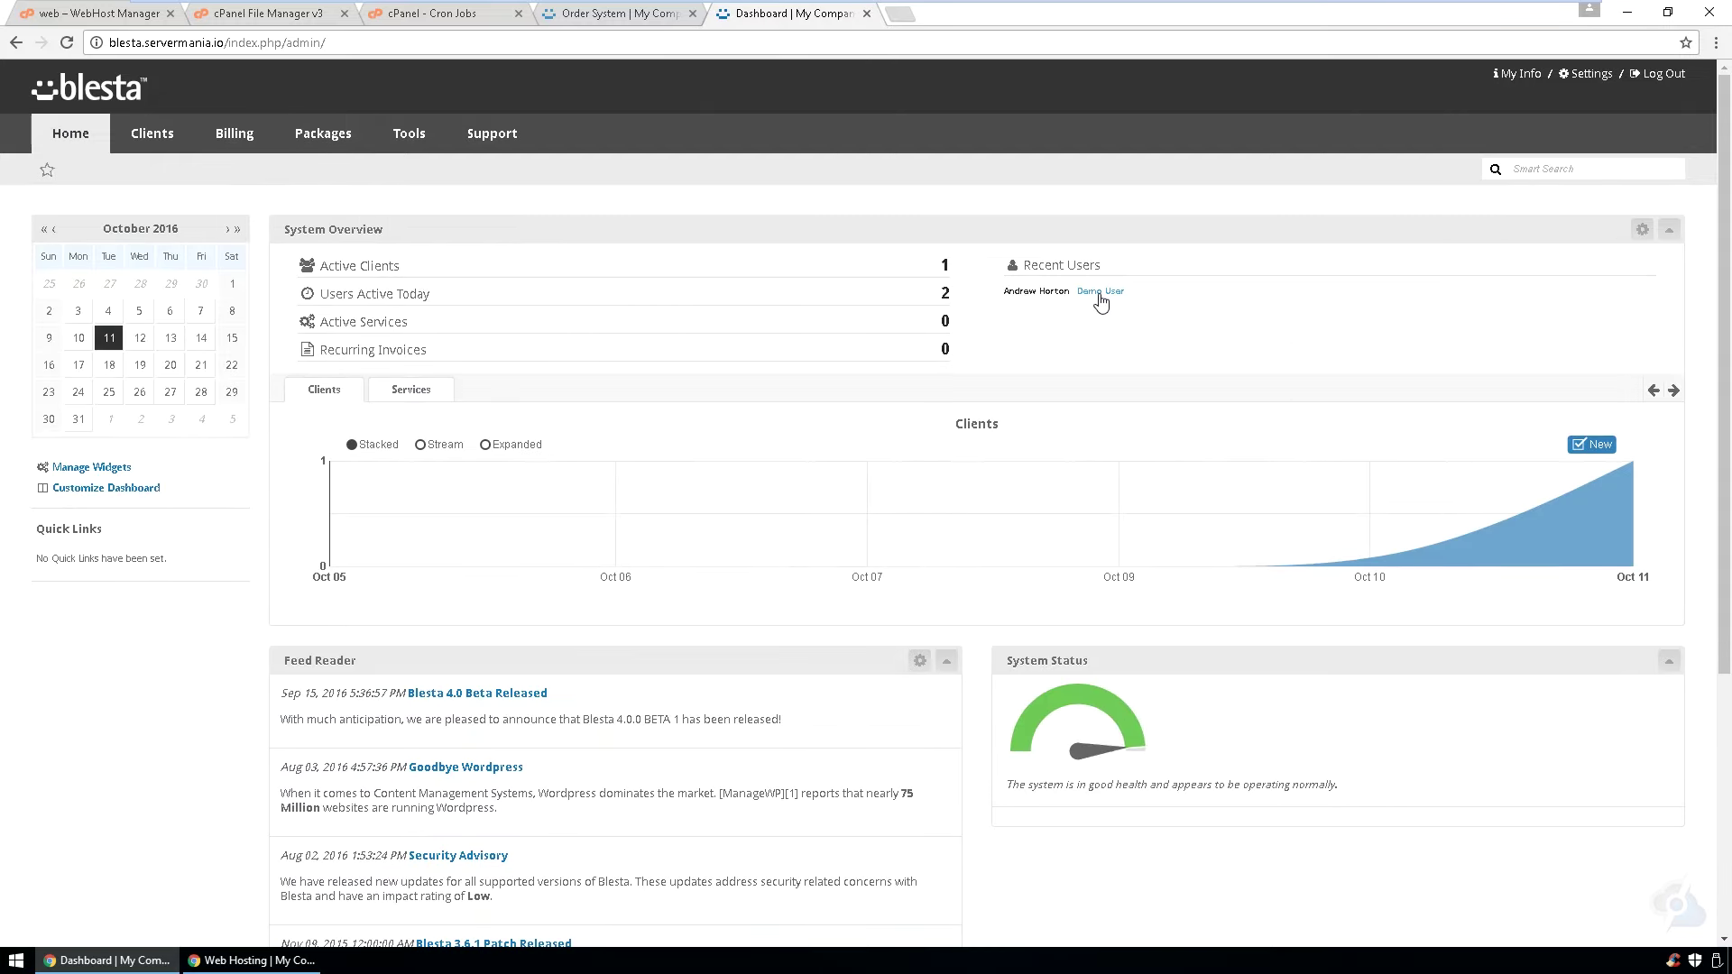
left_click(1100, 294)
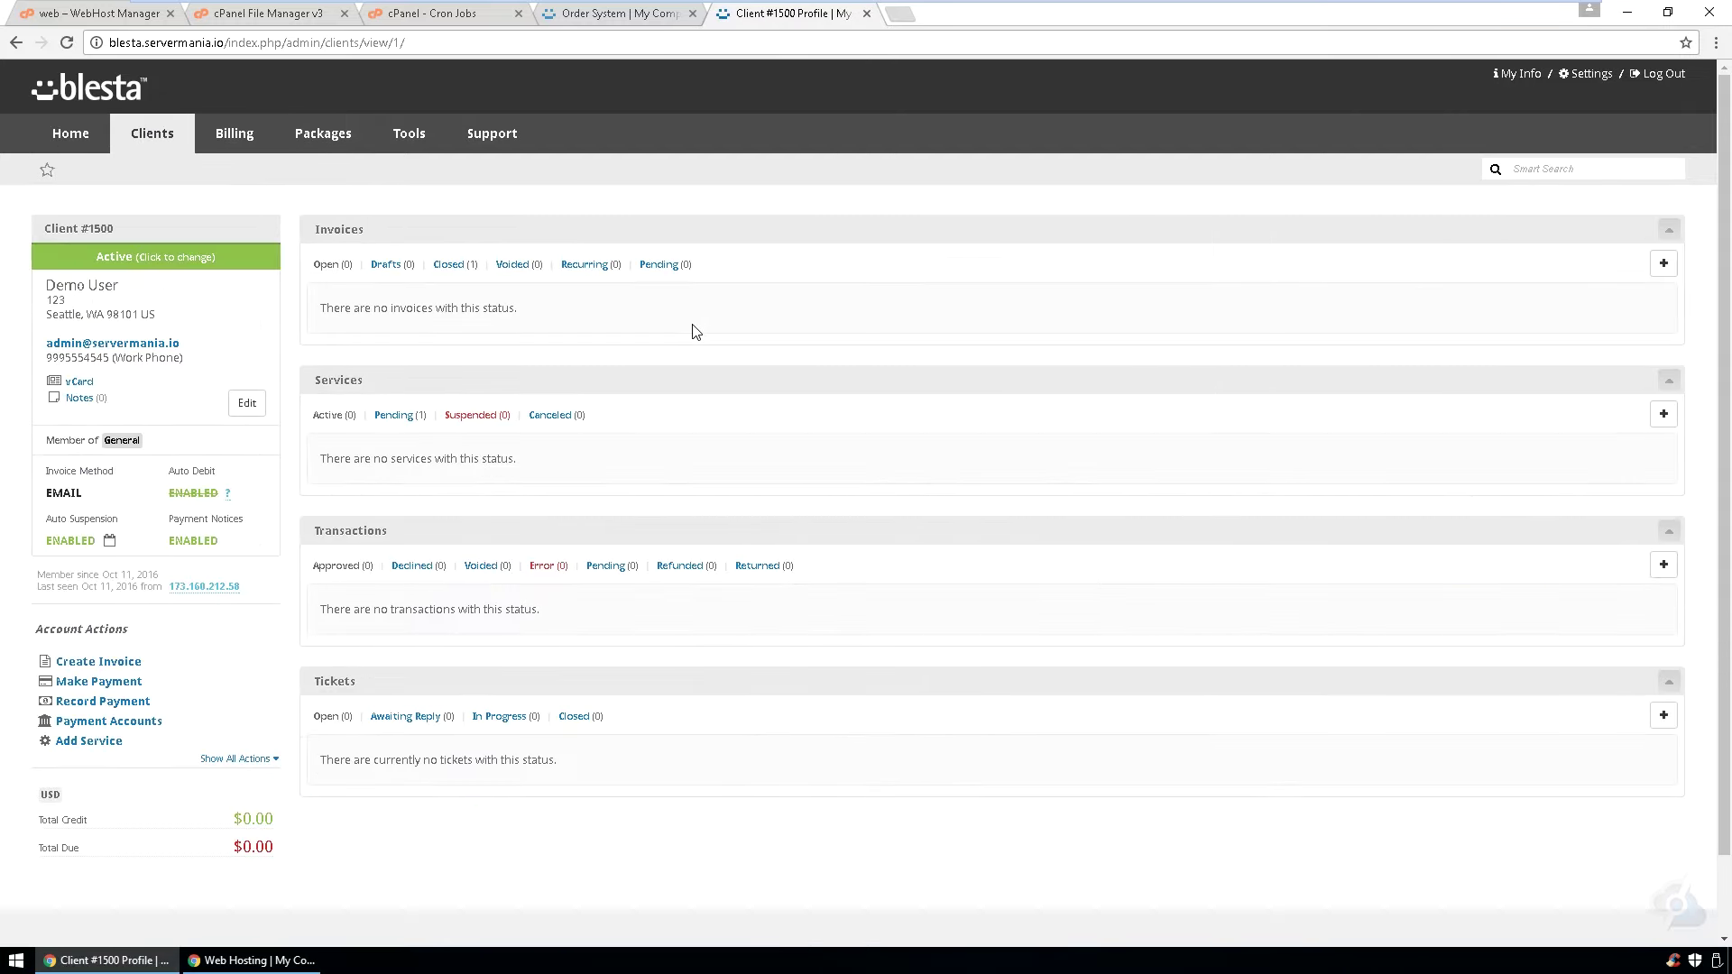
left_click(400, 416)
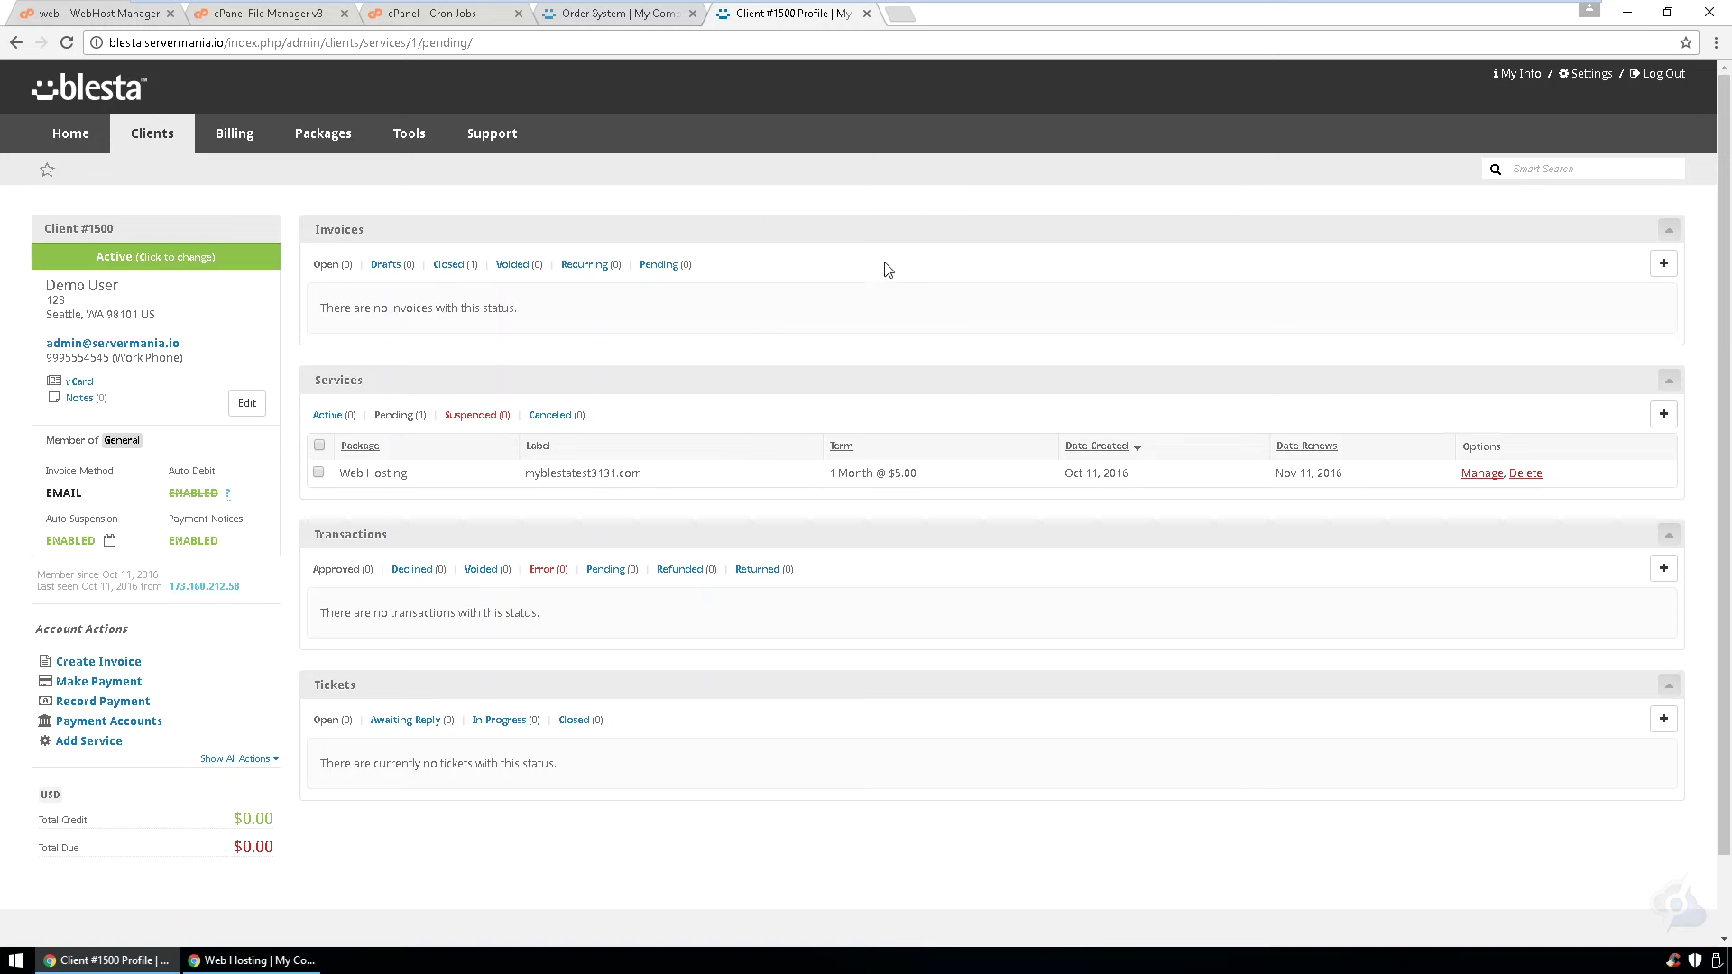
left_click(1471, 476)
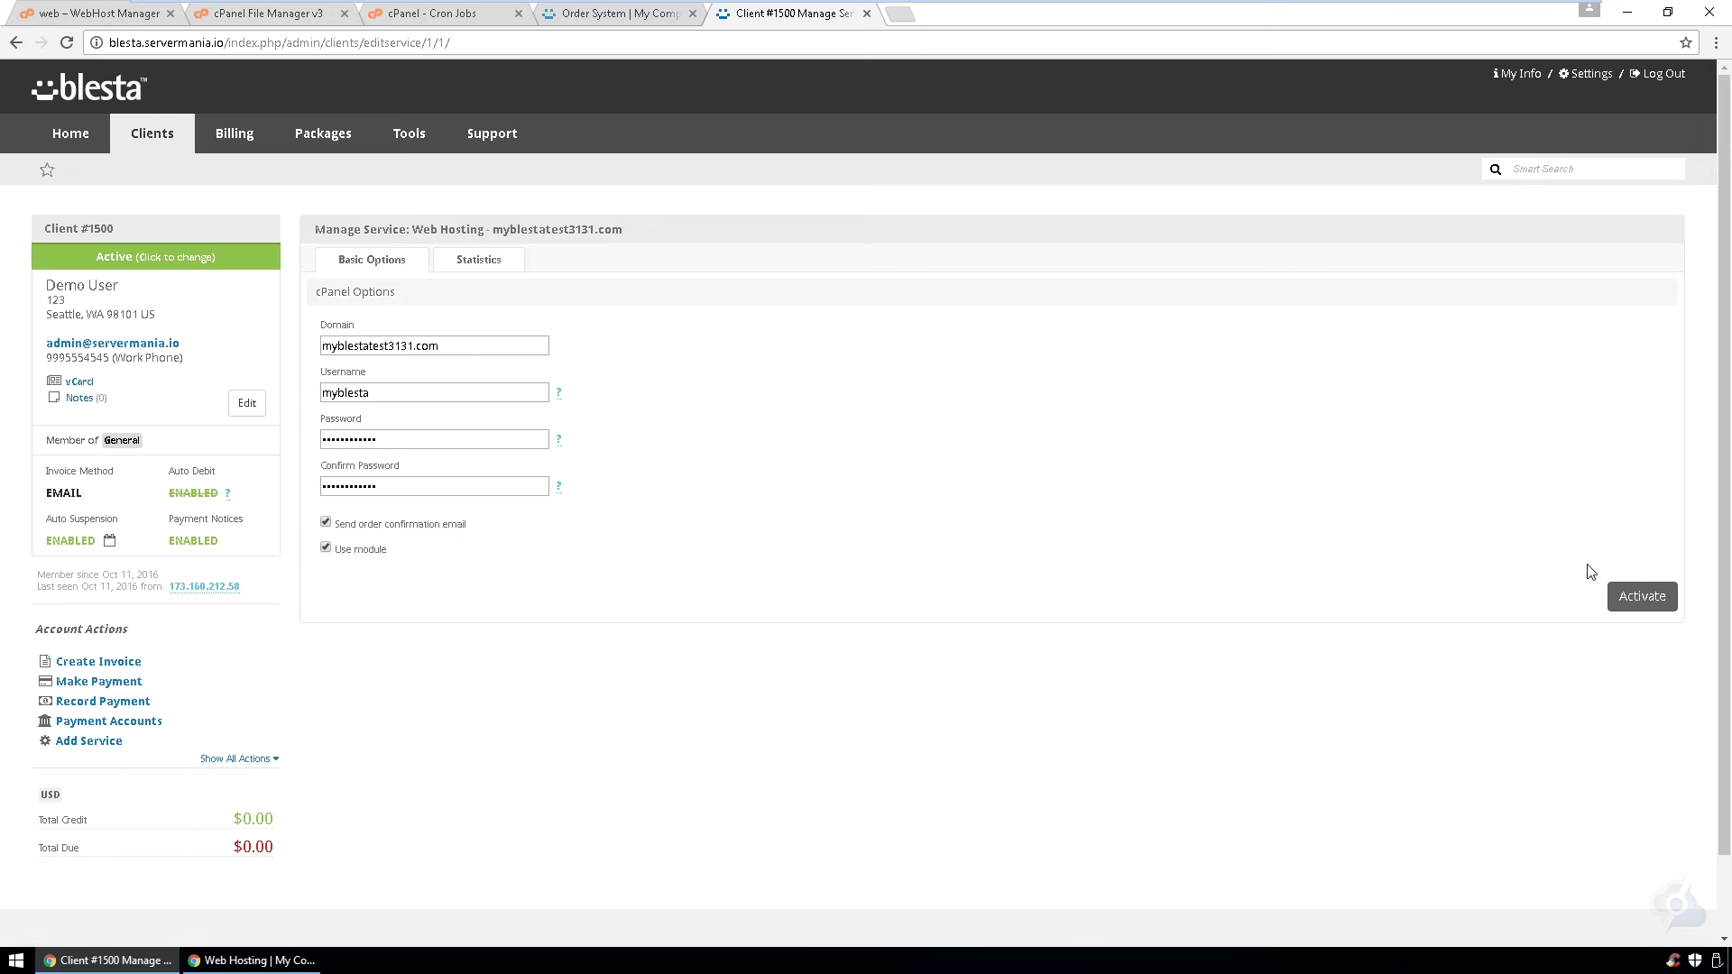
- Activate the pending Web Hosting service for myblestatest3131.com
left_click(1620, 607)
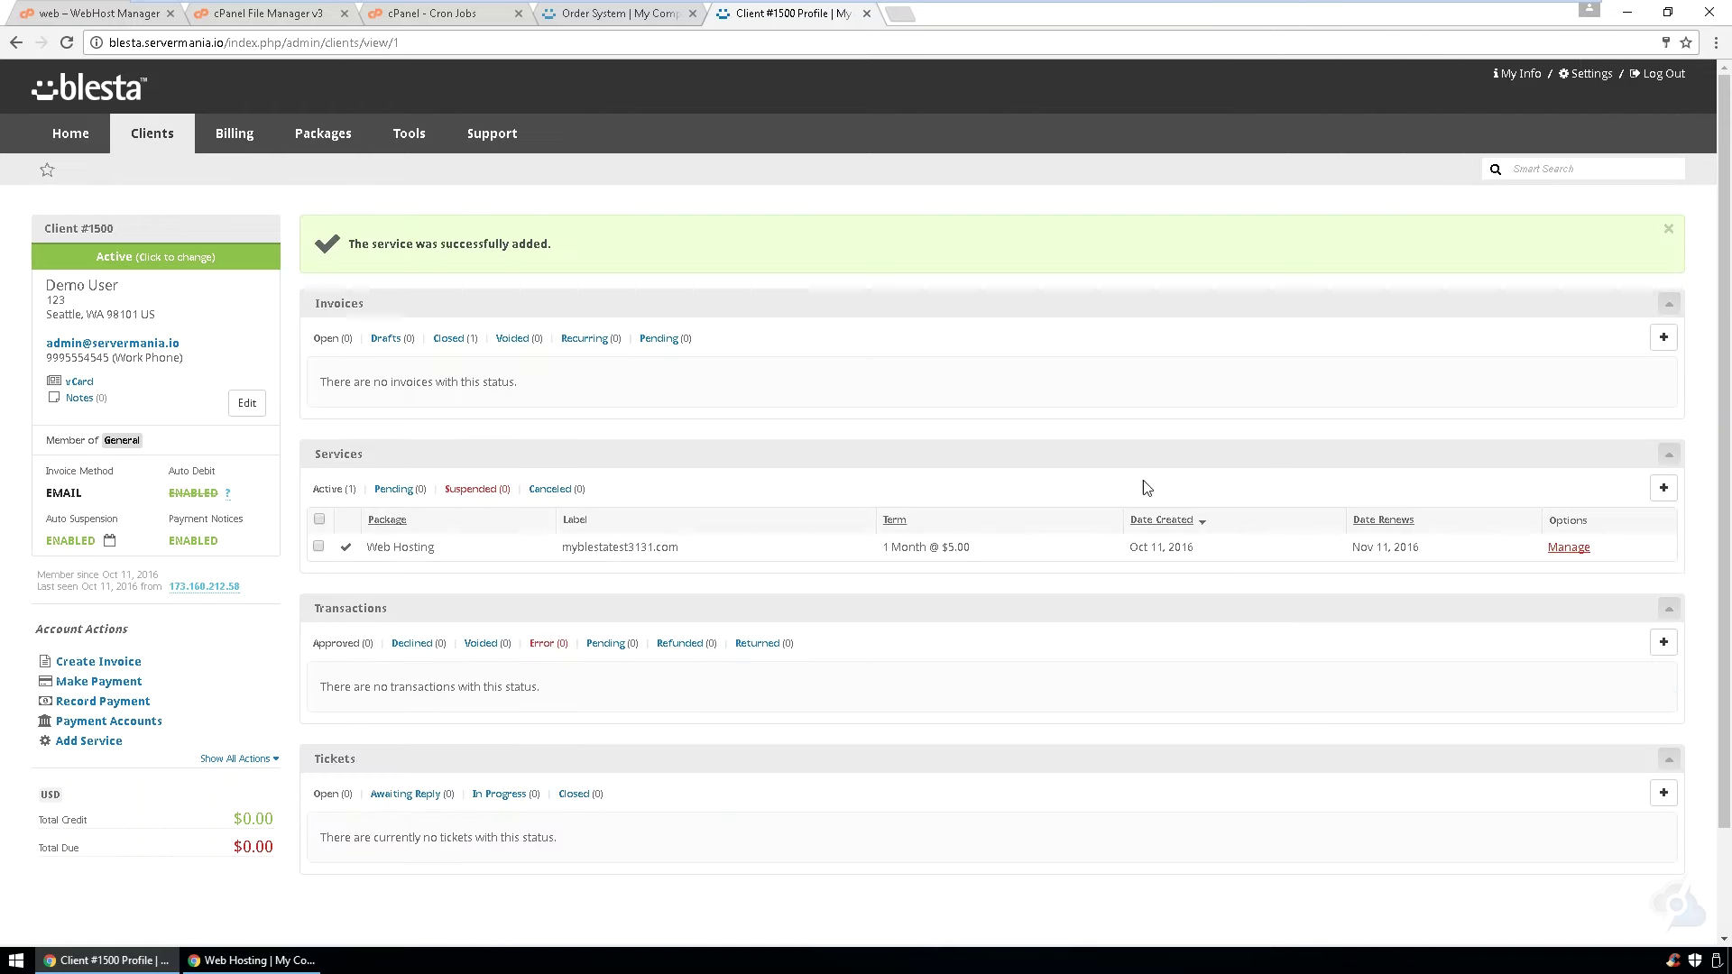
- Open List Accounts in WebHost Manager to refresh the hosting accounts table
left_click(51, 16)
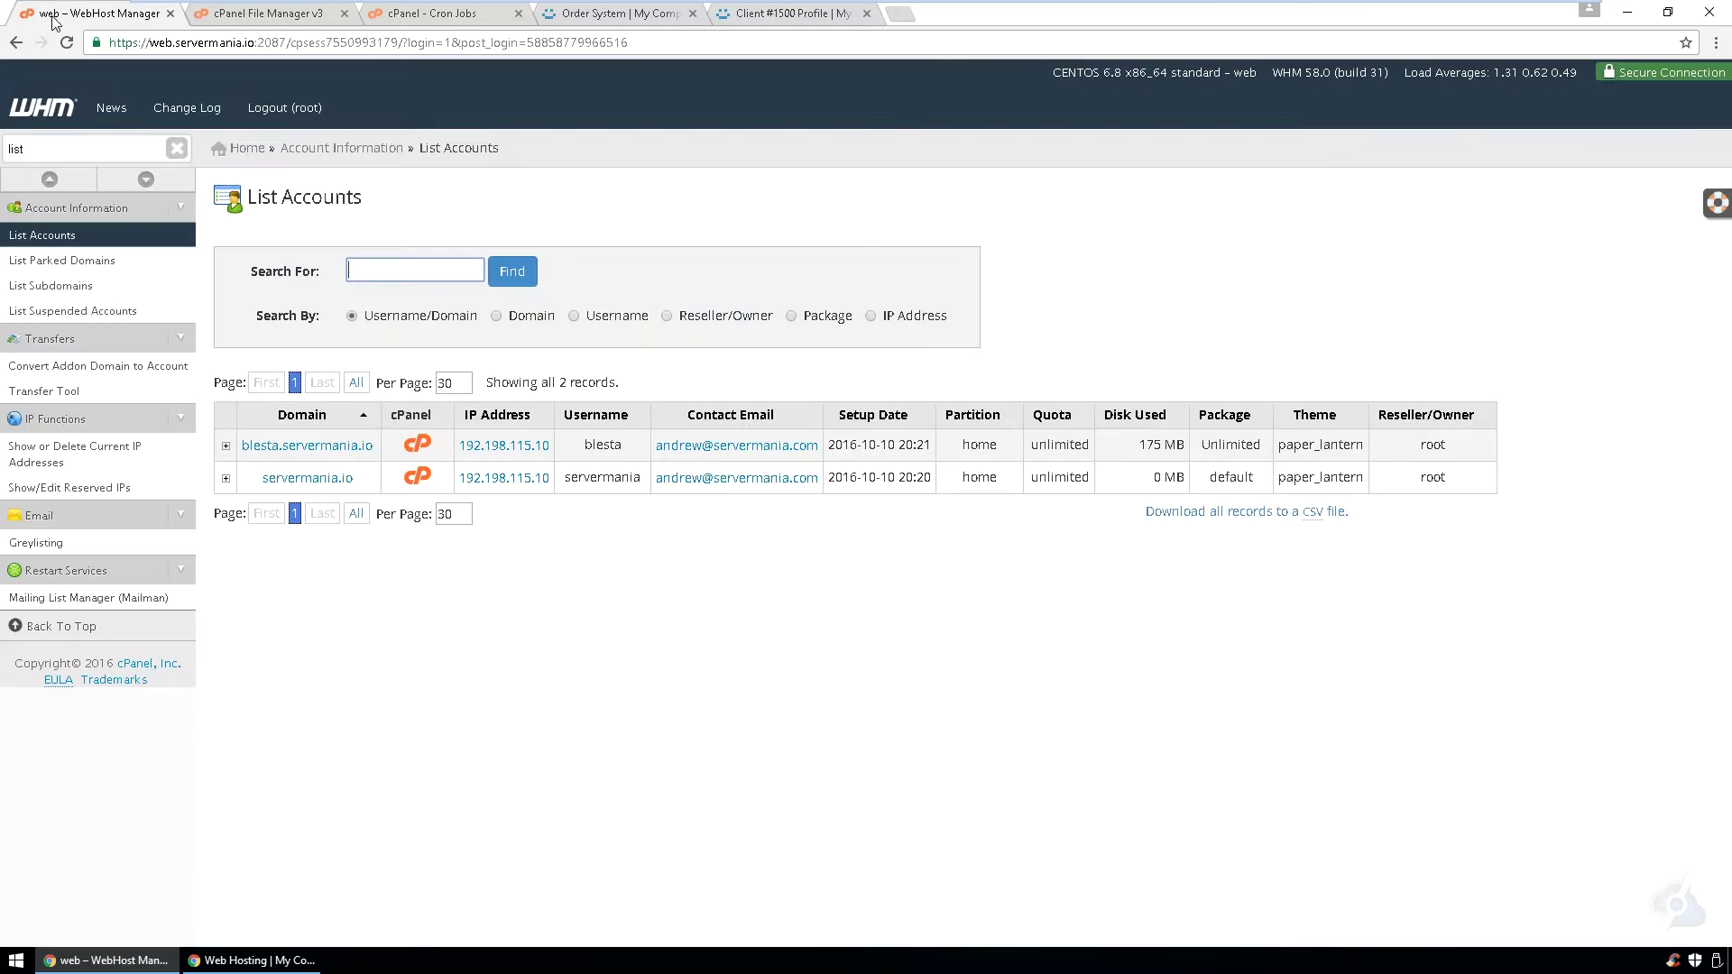
left_click(46, 245)
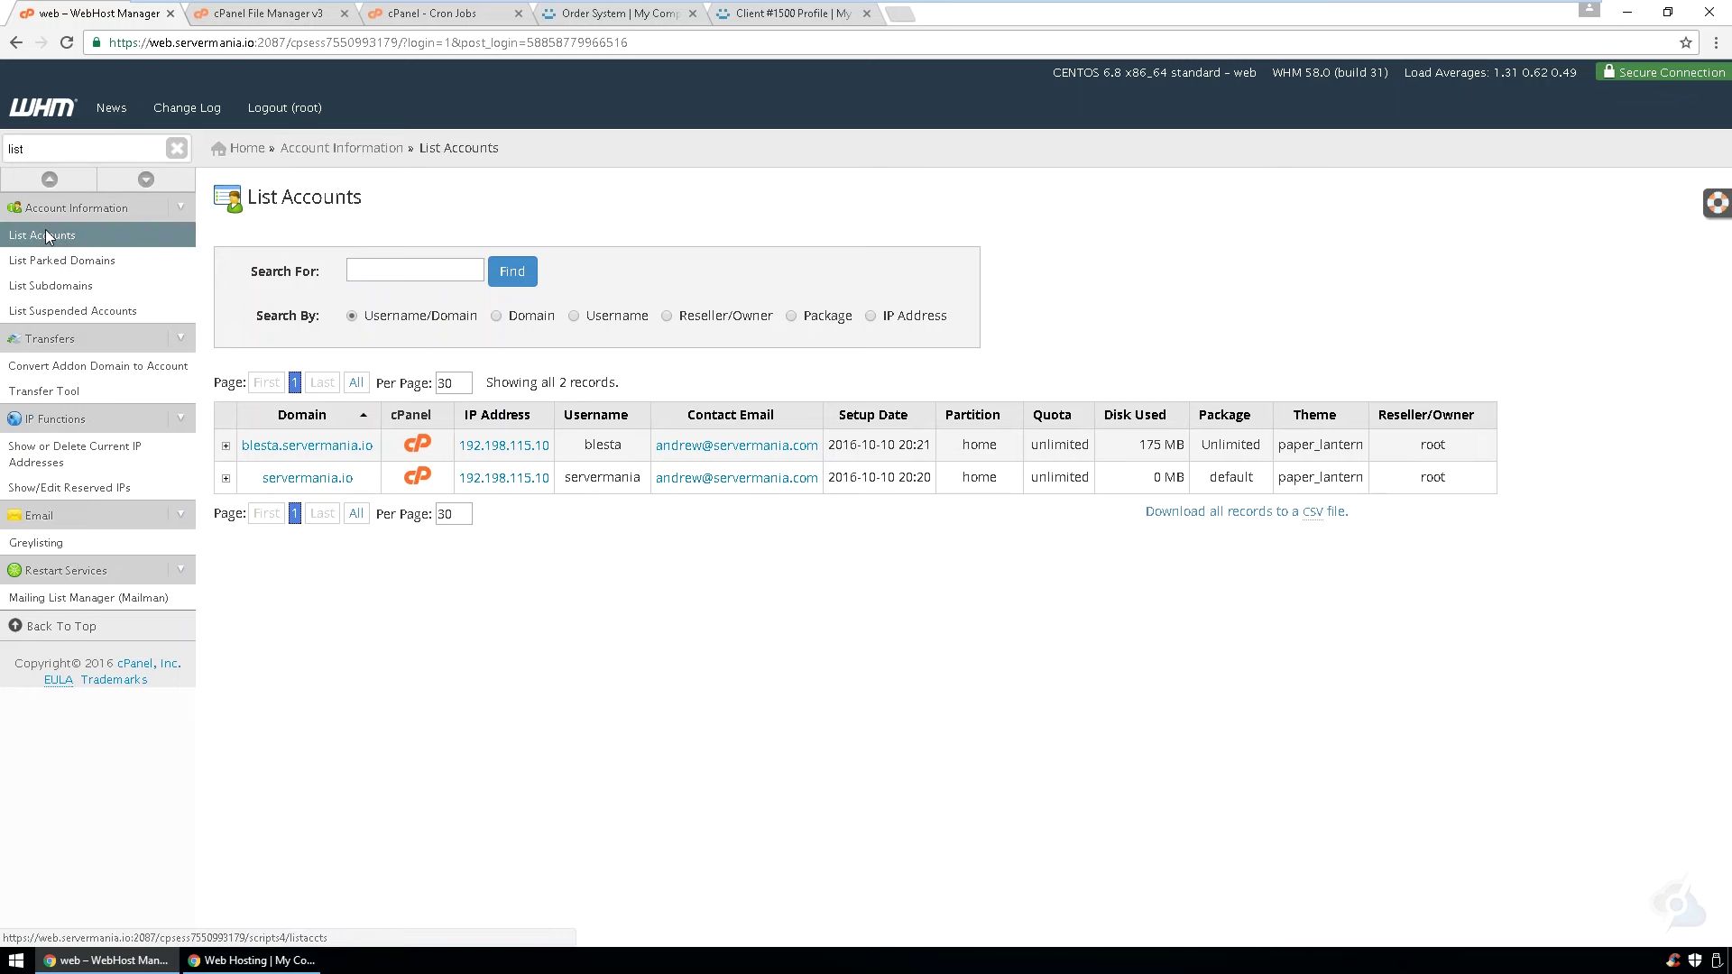